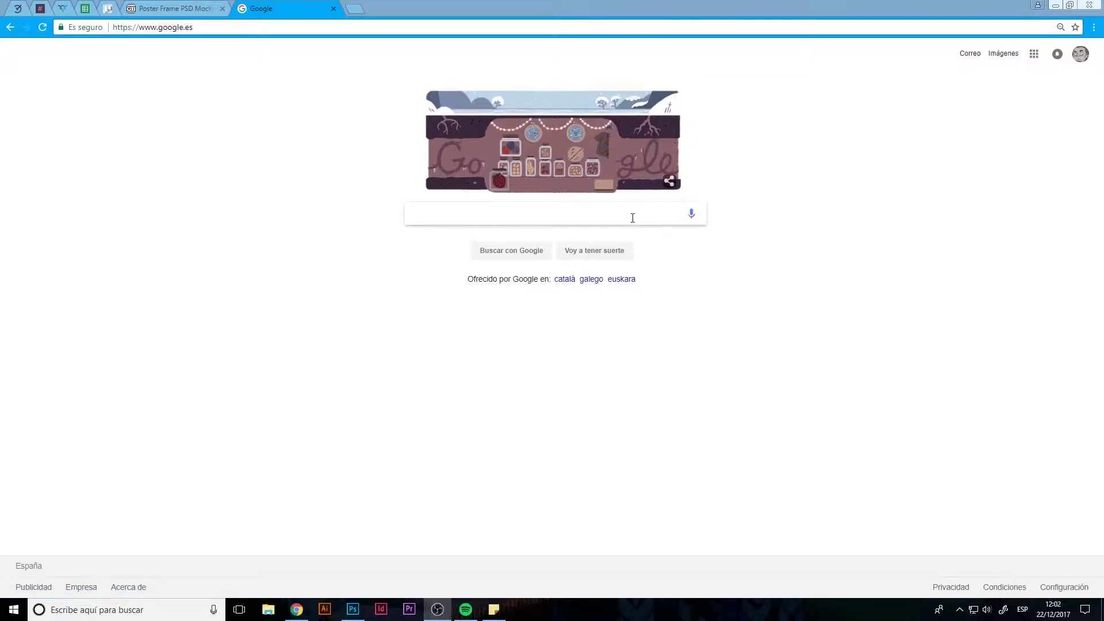
Step: Search Google for graphicburger and open the GraphicBurger website
left_click(632, 218)
type("graphic")
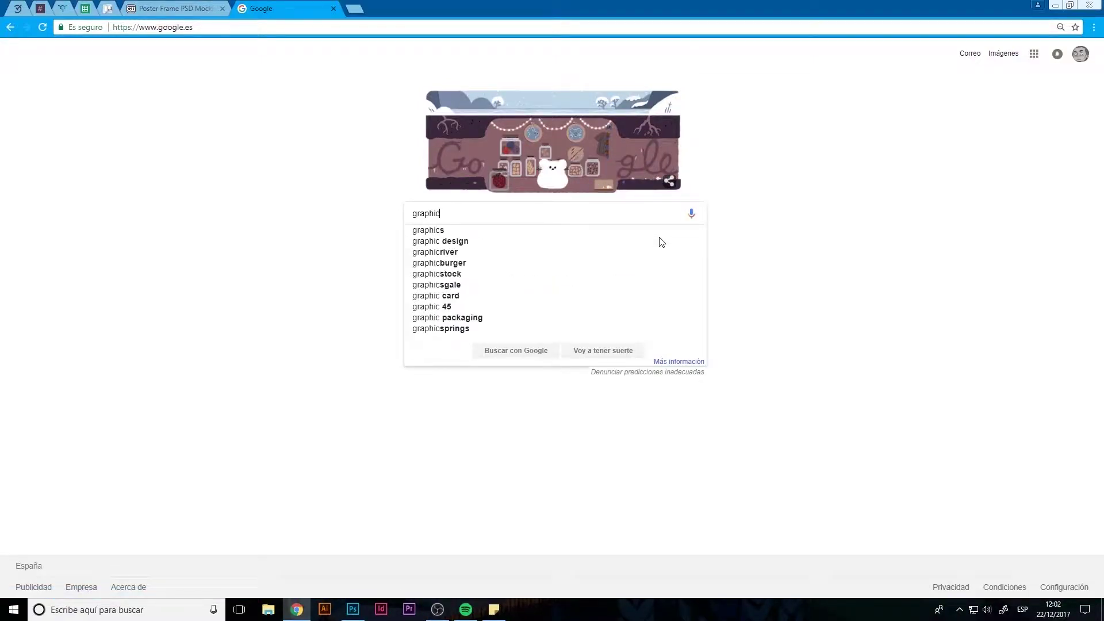
type(" bu")
key("Down")
key("Return")
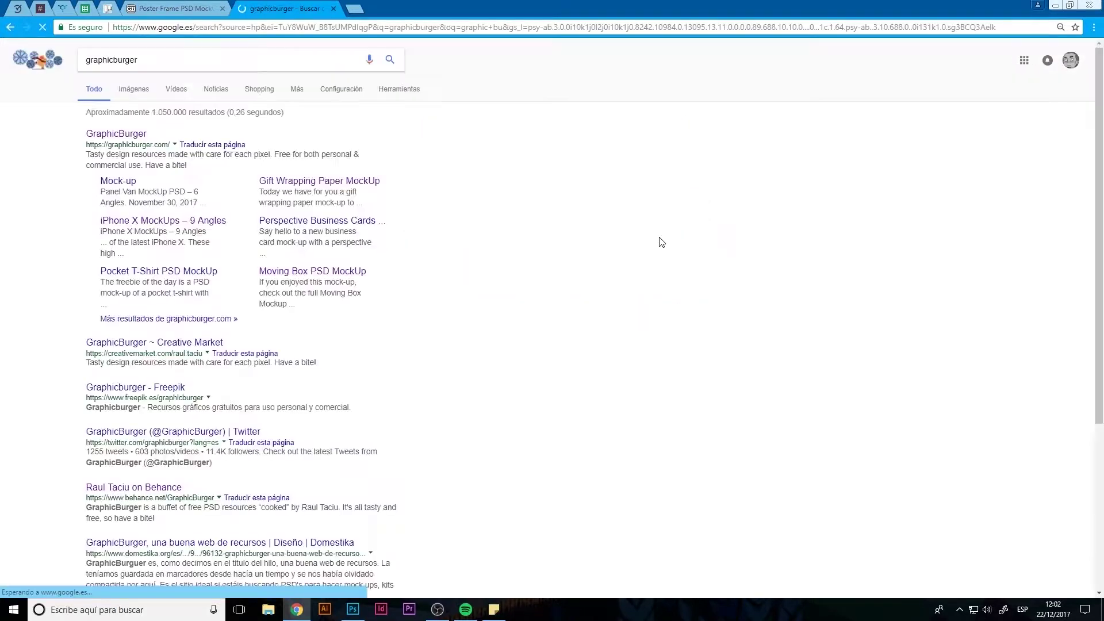
left_click(140, 135)
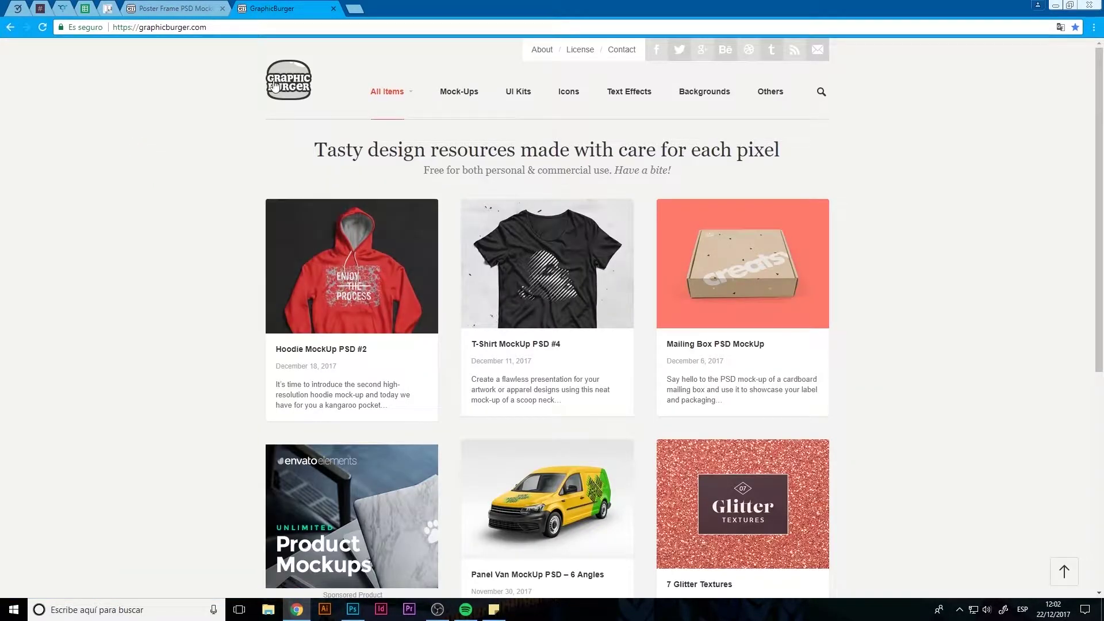
Step: Open GraphicBurger's Mock-Ups category and browse the available mock-ups
left_click(463, 93)
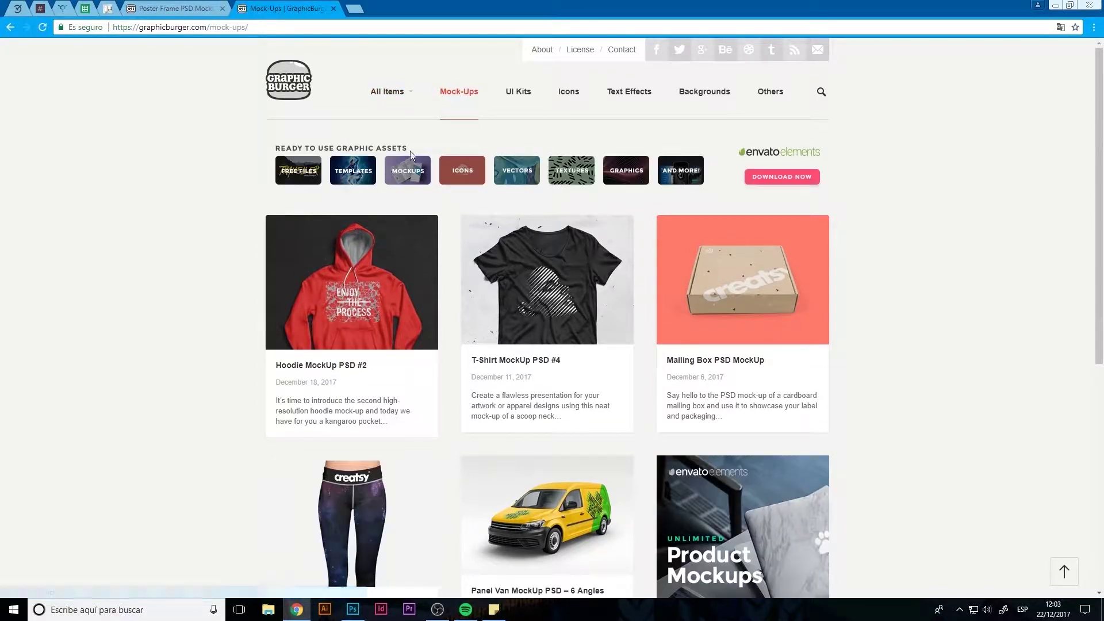
scroll(424, 395, "down", 6)
scroll(424, 395, "down", 12)
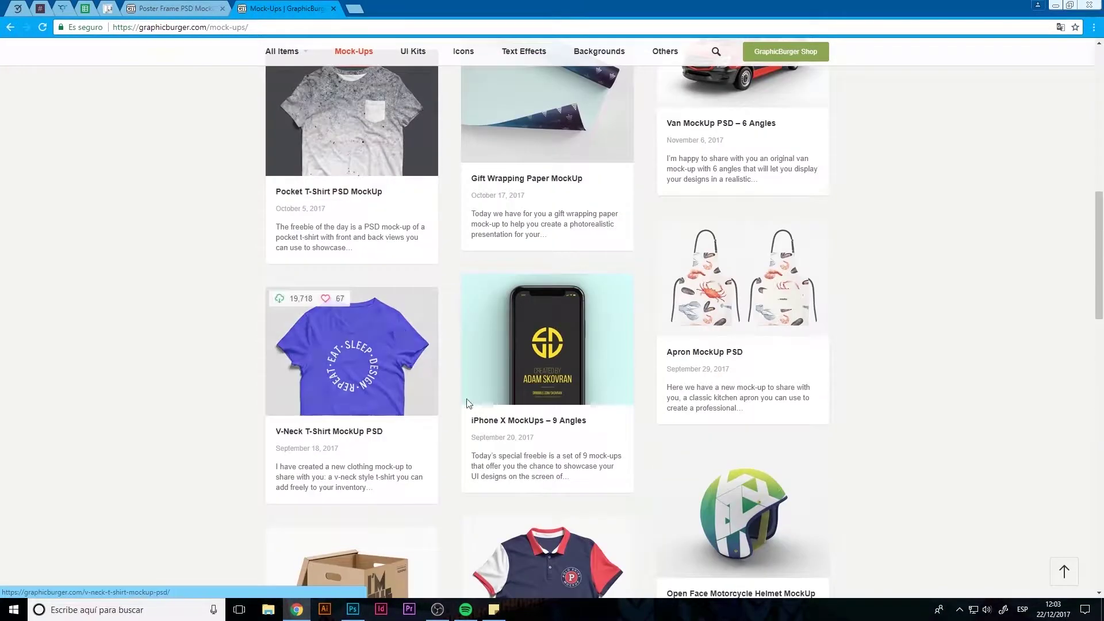
scroll(360, 257, "down", 13)
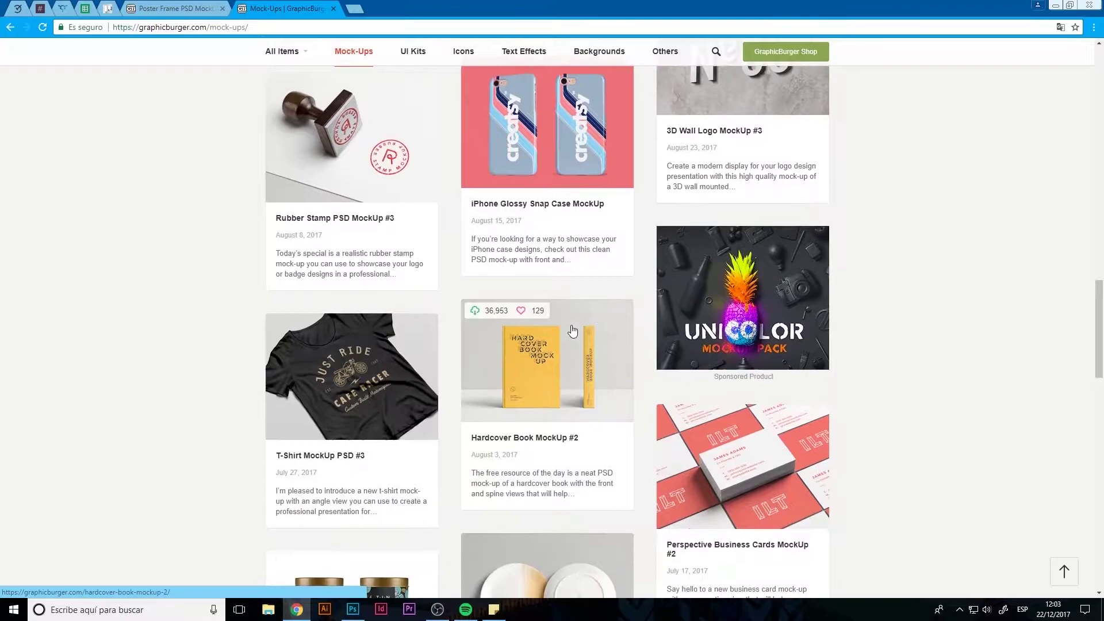
scroll(567, 341, "down", 15)
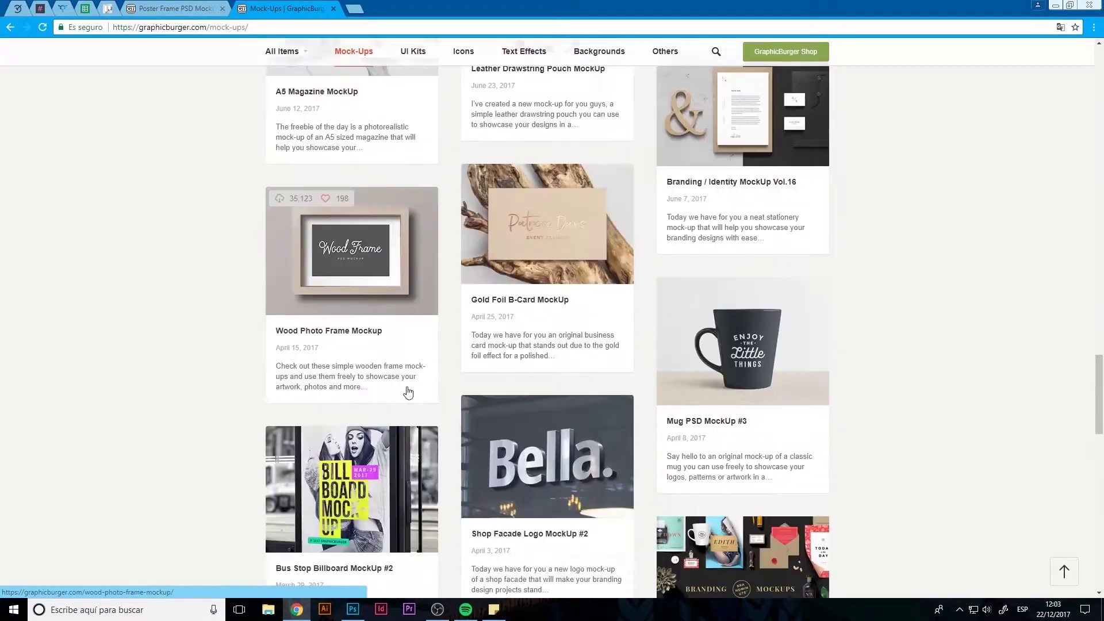
scroll(486, 430, "down", 1)
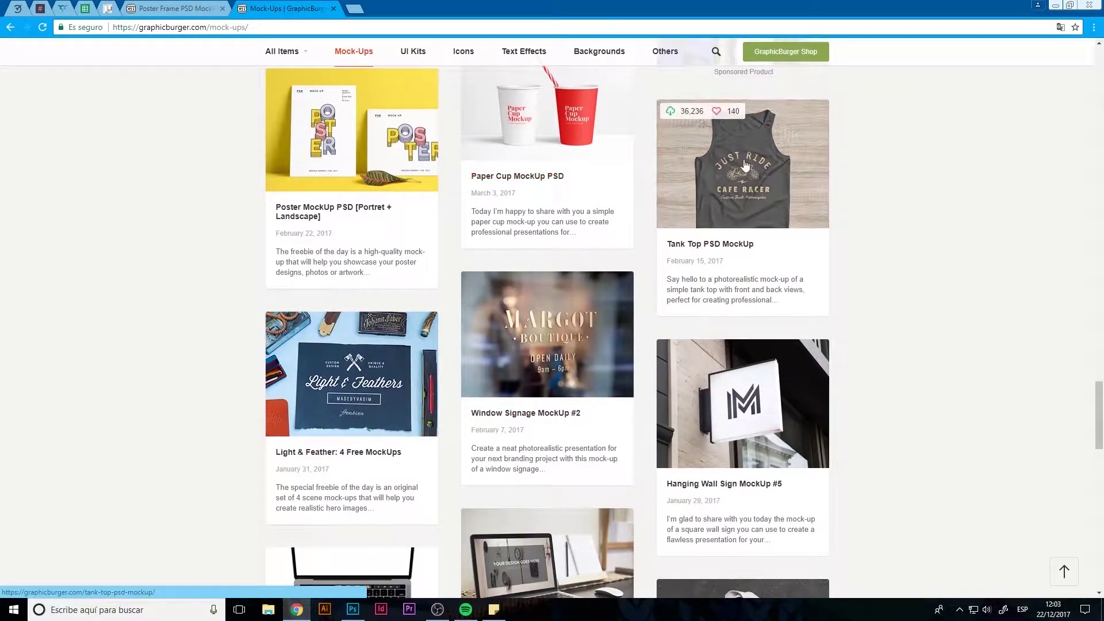
Step: Examine the Tank Top PSD MockUp page, and close that GraphicBurger tab after returning to the site's home page
left_click(716, 310)
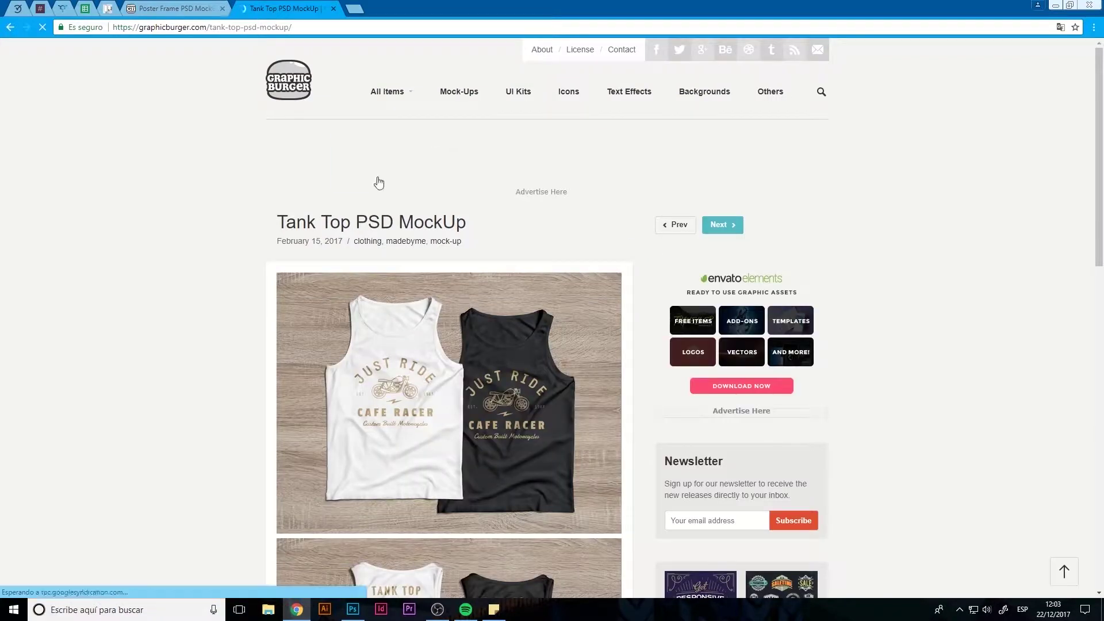
scroll(378, 180, "down", 4)
scroll(348, 252, "up", 1)
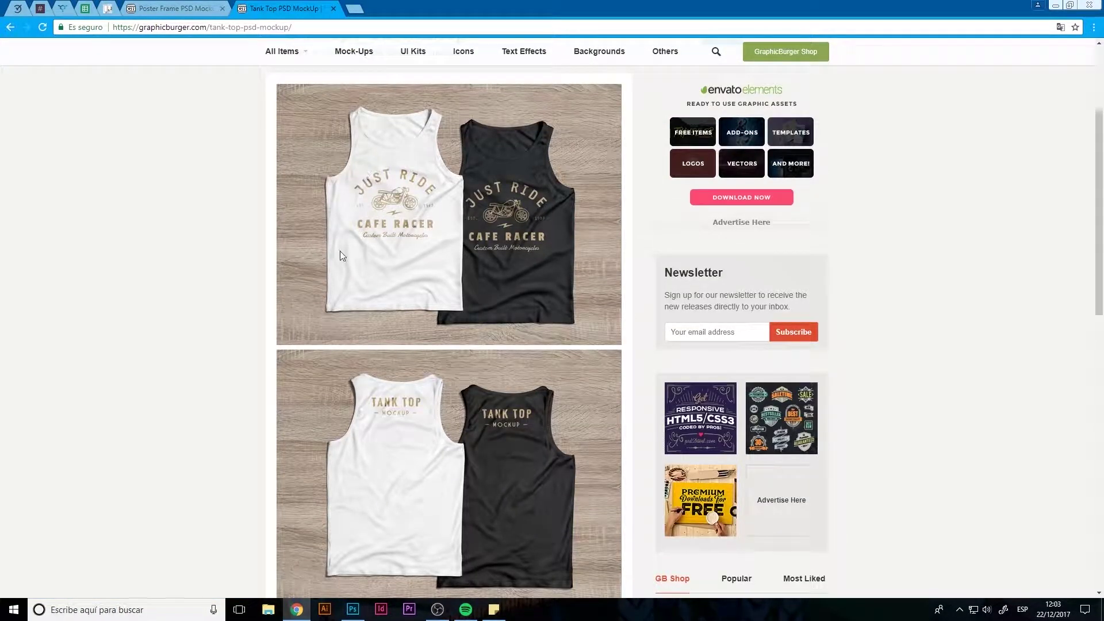
scroll(340, 253, "up", 3)
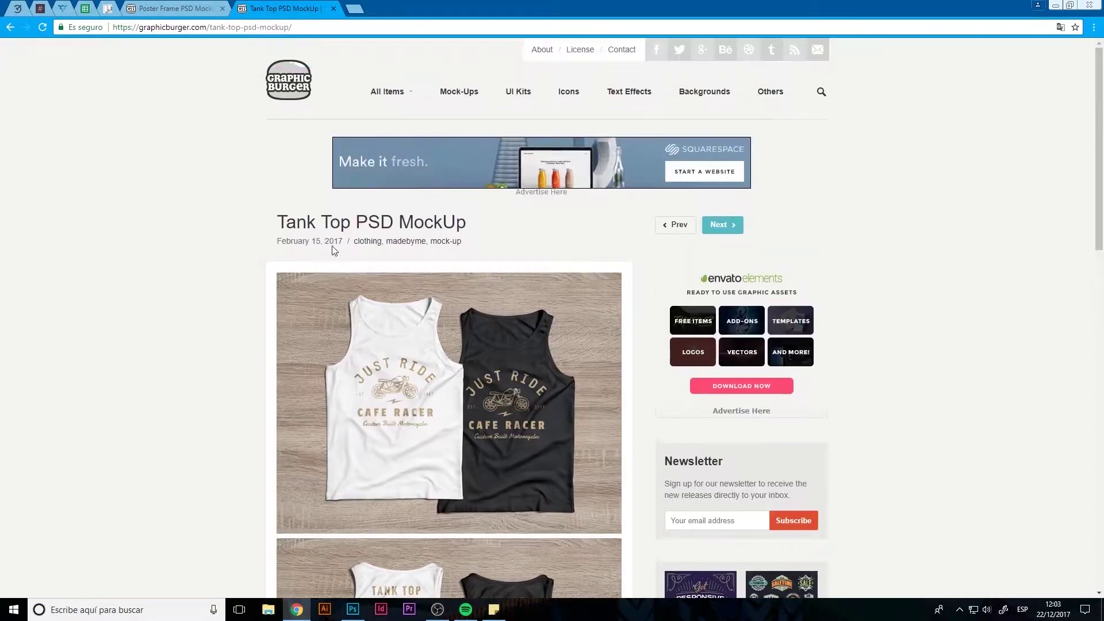
left_click(298, 76)
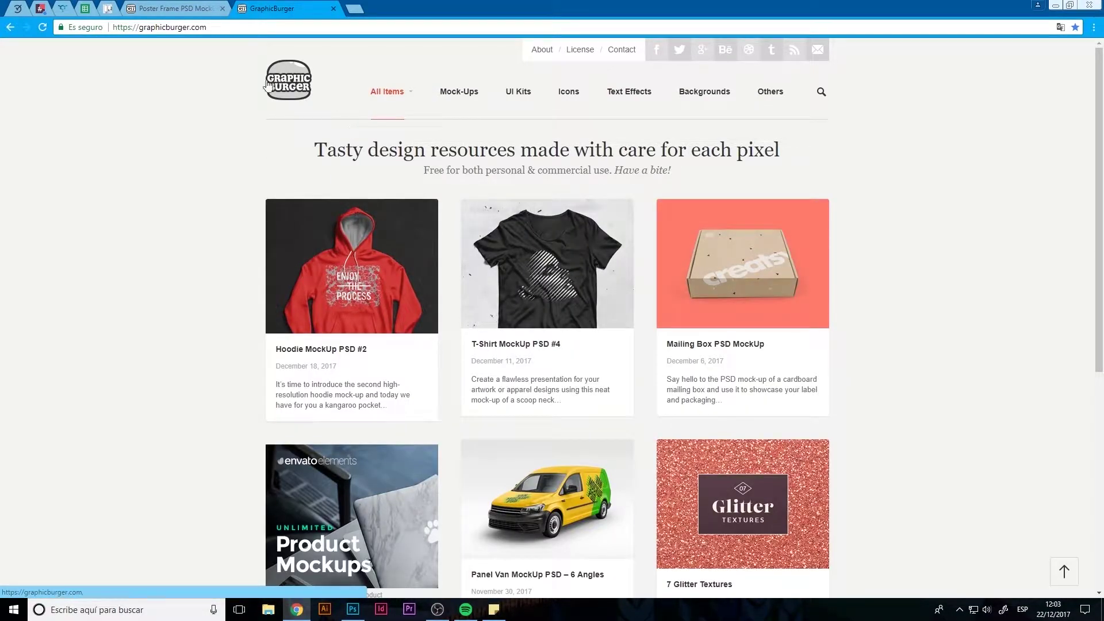
left_click(333, 9)
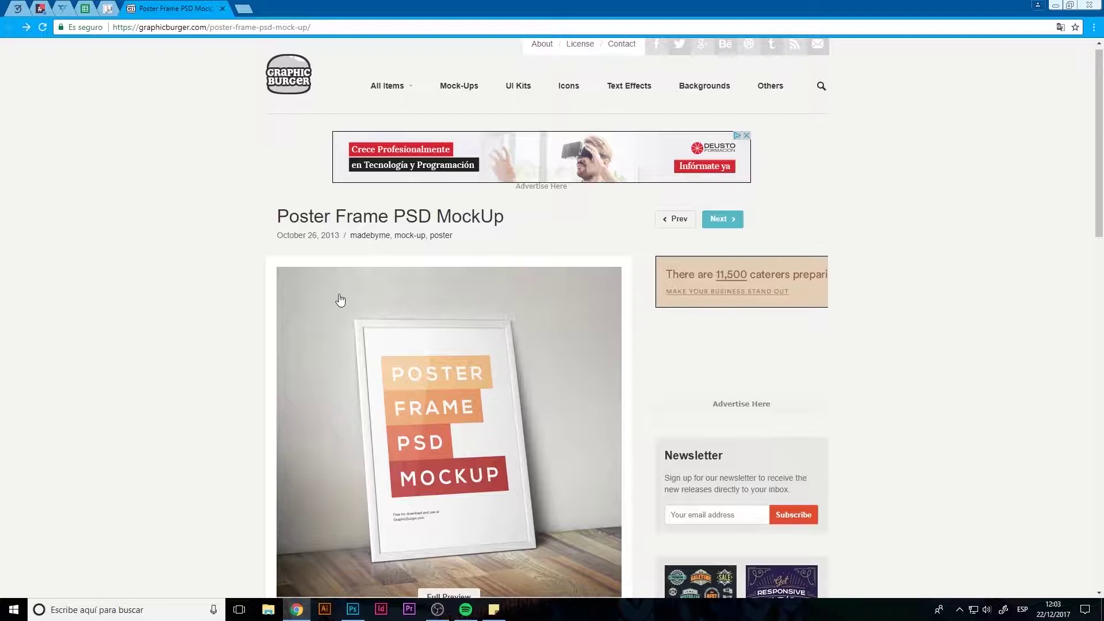
Step: Start the Poster Frame PSD MockUp download from its page and cancel the running download
scroll(493, 320, "down", 10)
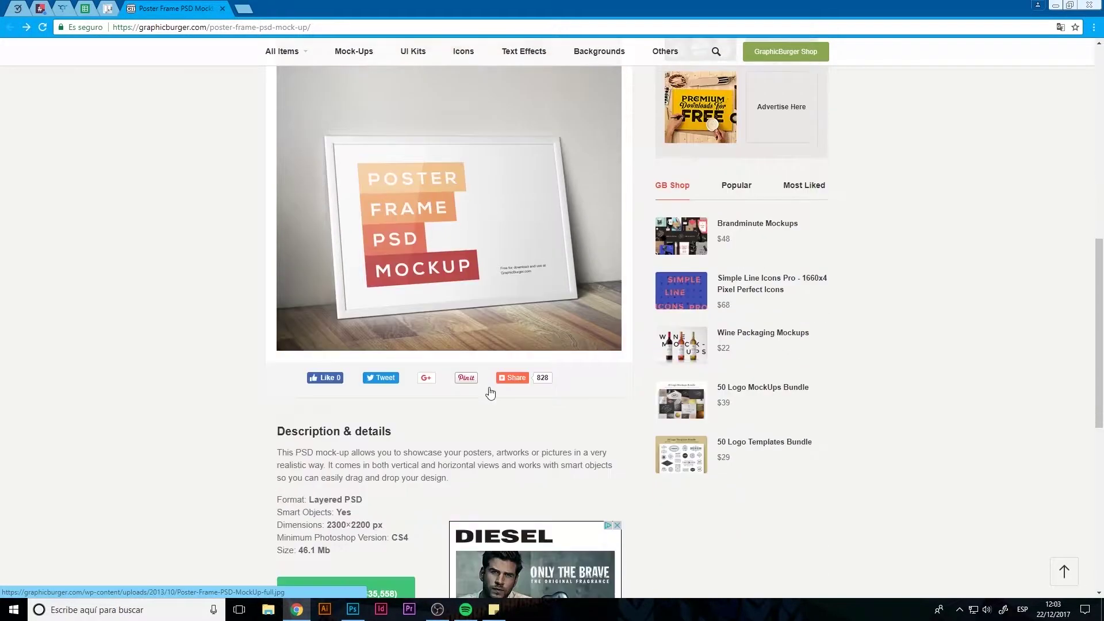
scroll(490, 393, "down", 2)
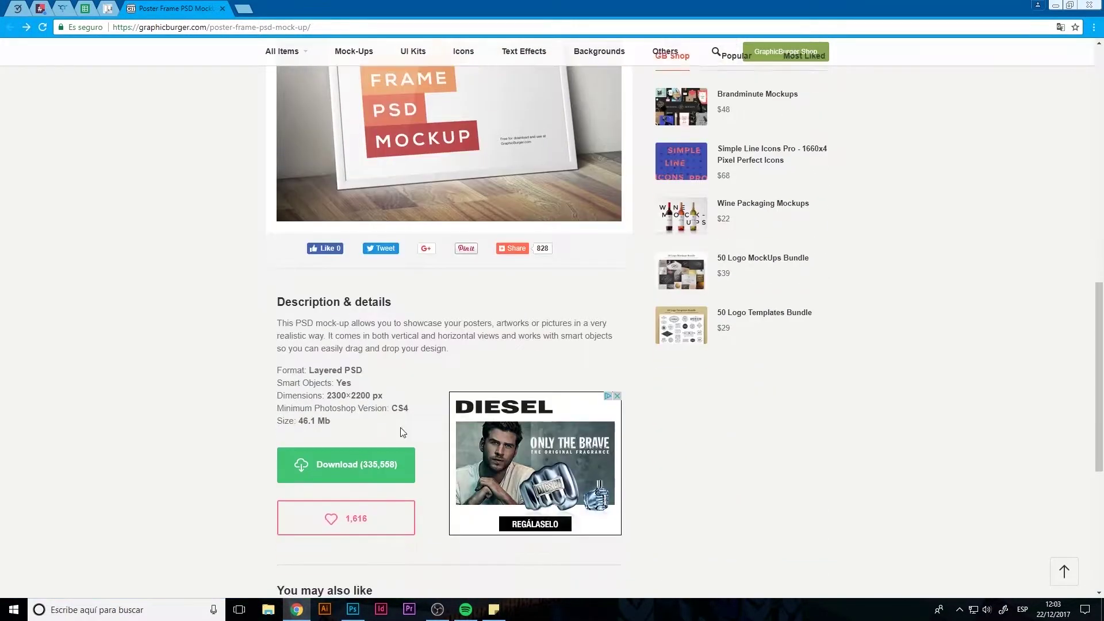
left_click(339, 479)
left_click(377, 473)
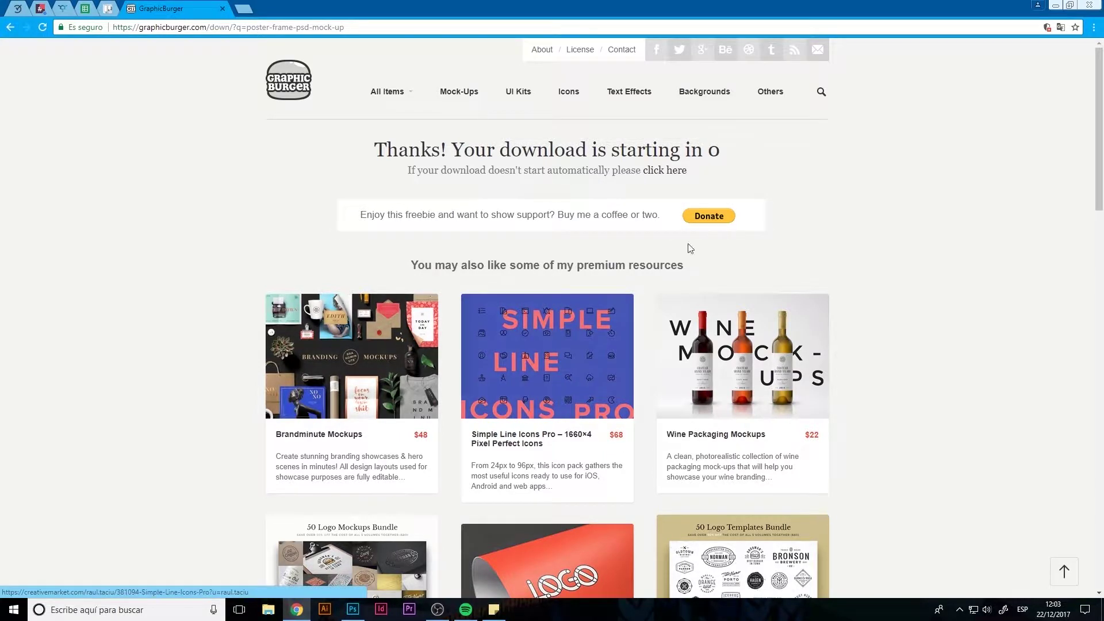
left_click(670, 173)
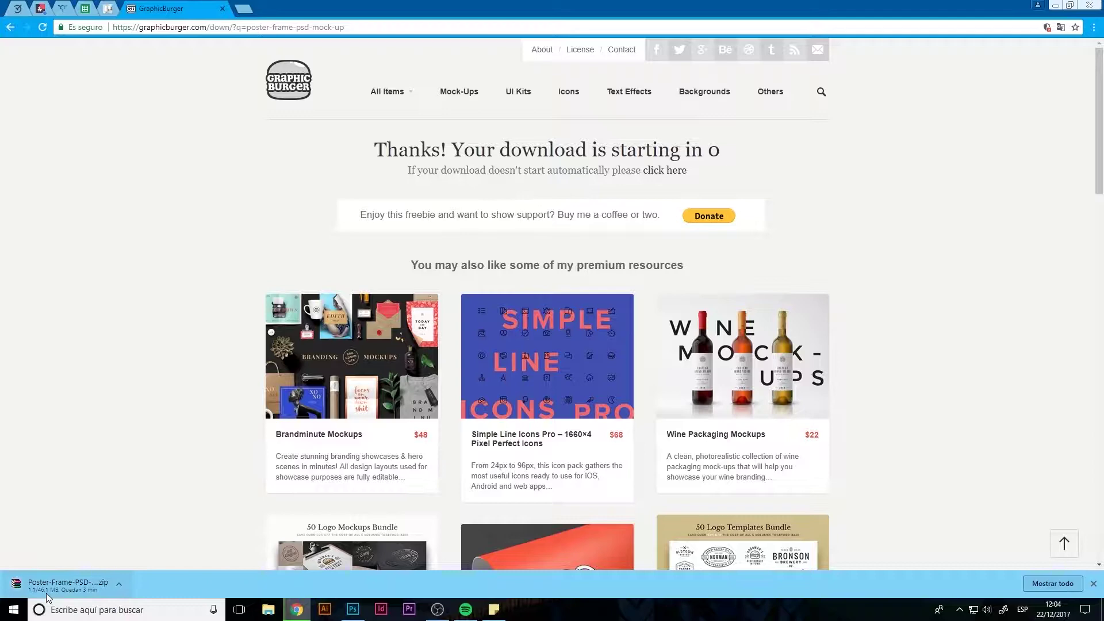
left_click(118, 583)
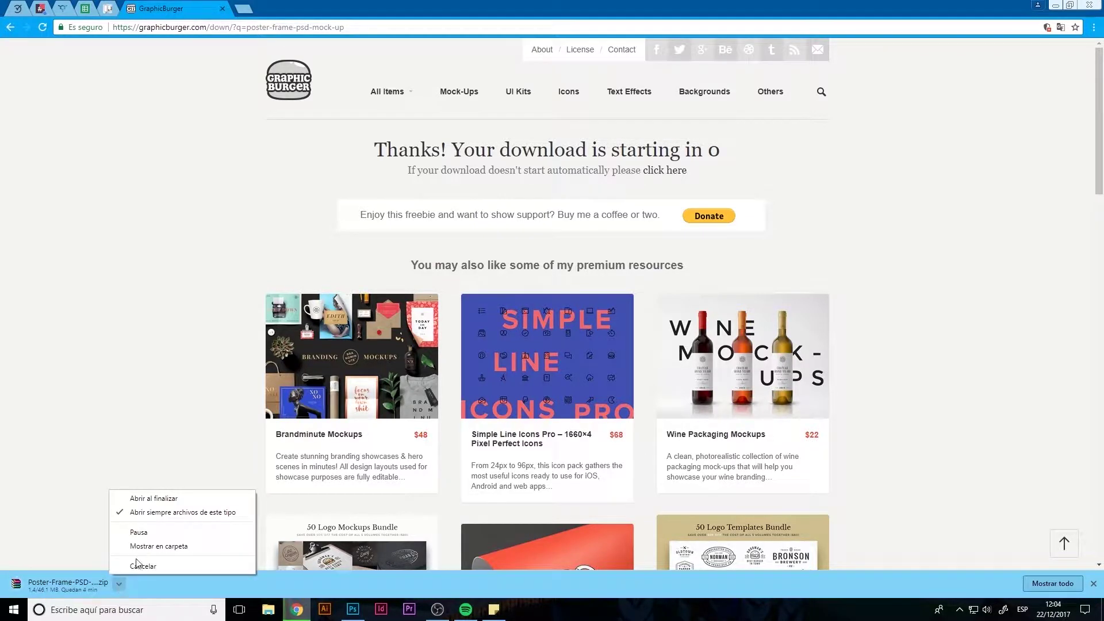
left_click(137, 564)
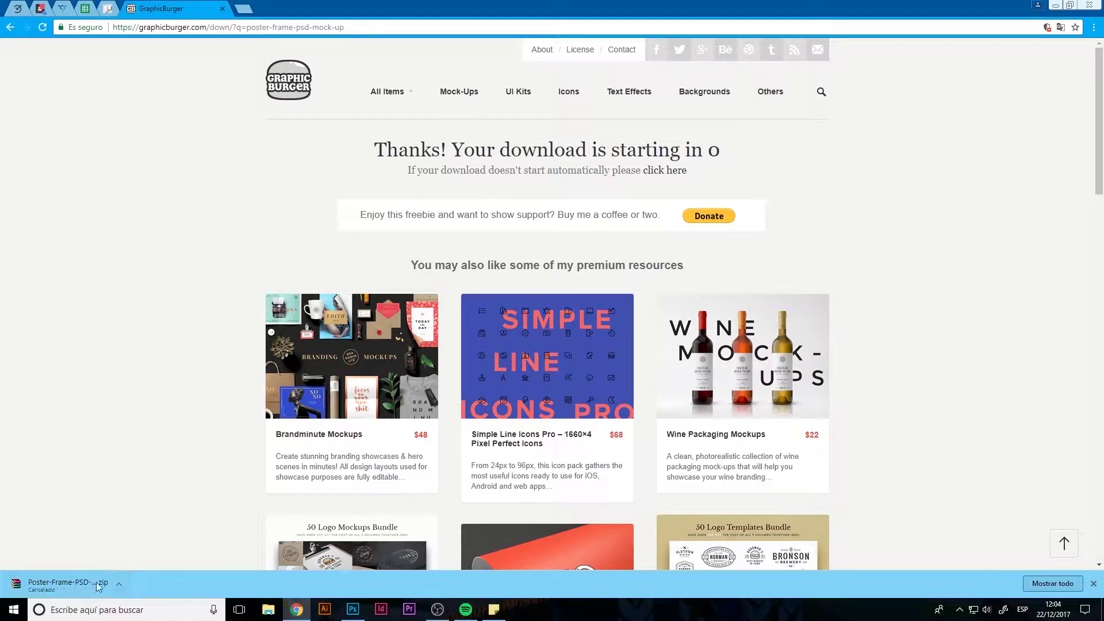
Step: Switch to File Explorer, open the existing Poster-Frame-PSD-MockUp.zip in WinRAR and close the Explorer window
left_click(268, 609)
double_click(373, 342)
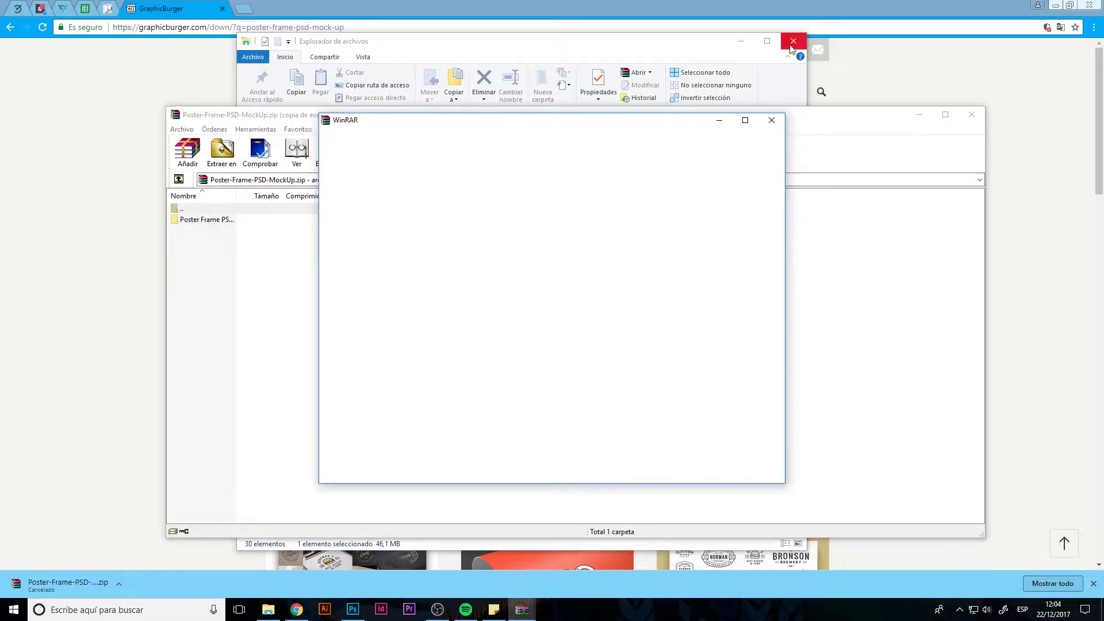
left_click(793, 41)
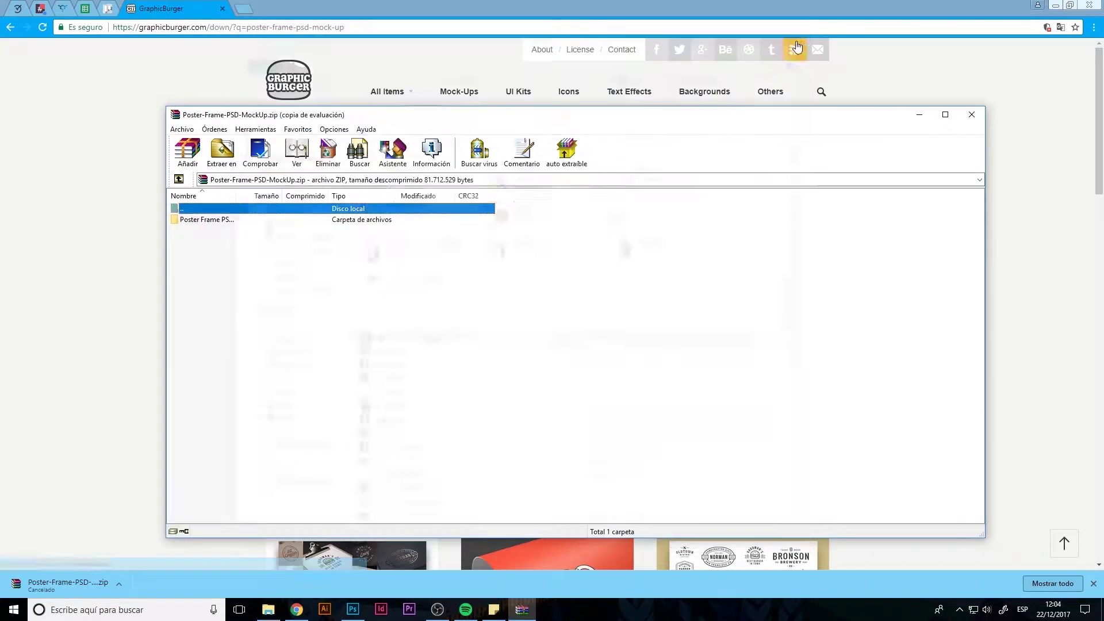
Step: Open Poster Frame PSD MockUp.psd from the archive's folder in Photoshop, using the embedded color profile
double_click(251, 220)
left_click(190, 241)
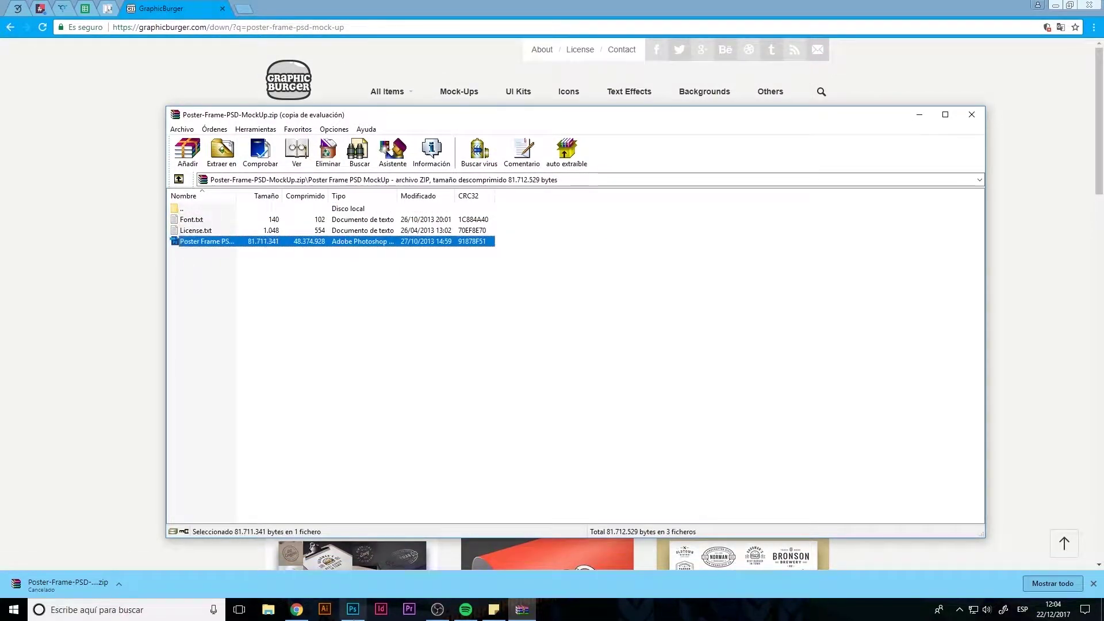
double_click(217, 242)
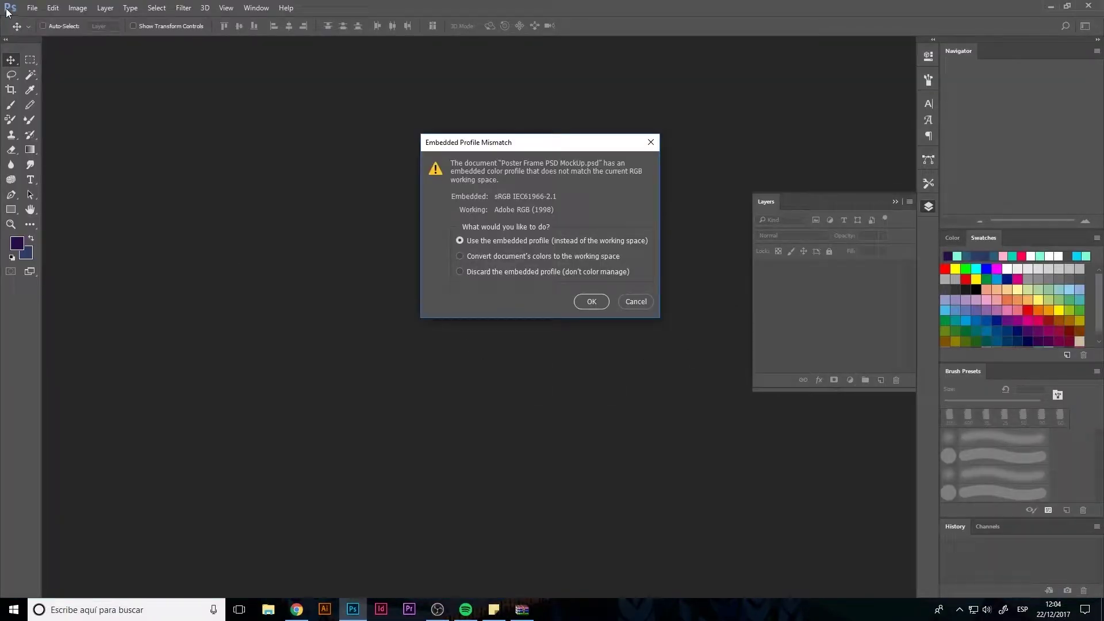
left_click(591, 300)
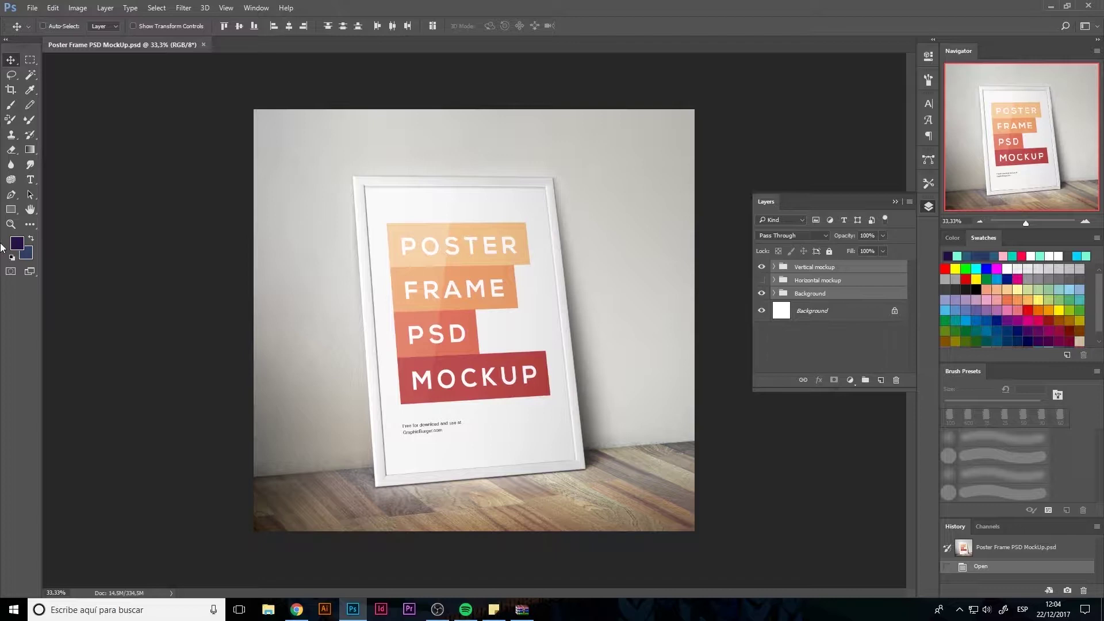
Step: Compare the Vertical mockup and Horizontal mockup groups by toggling their visibility, leaving only the vertical version shown
double_click(32, 211)
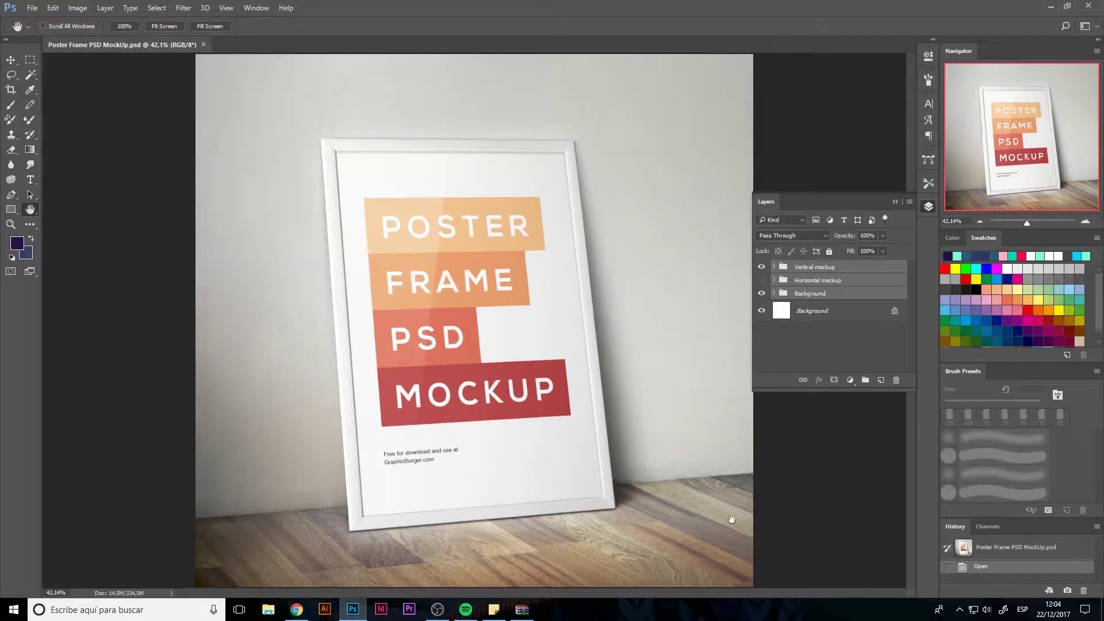
left_click(761, 299)
left_click(761, 299)
left_click(761, 267)
left_click(762, 280)
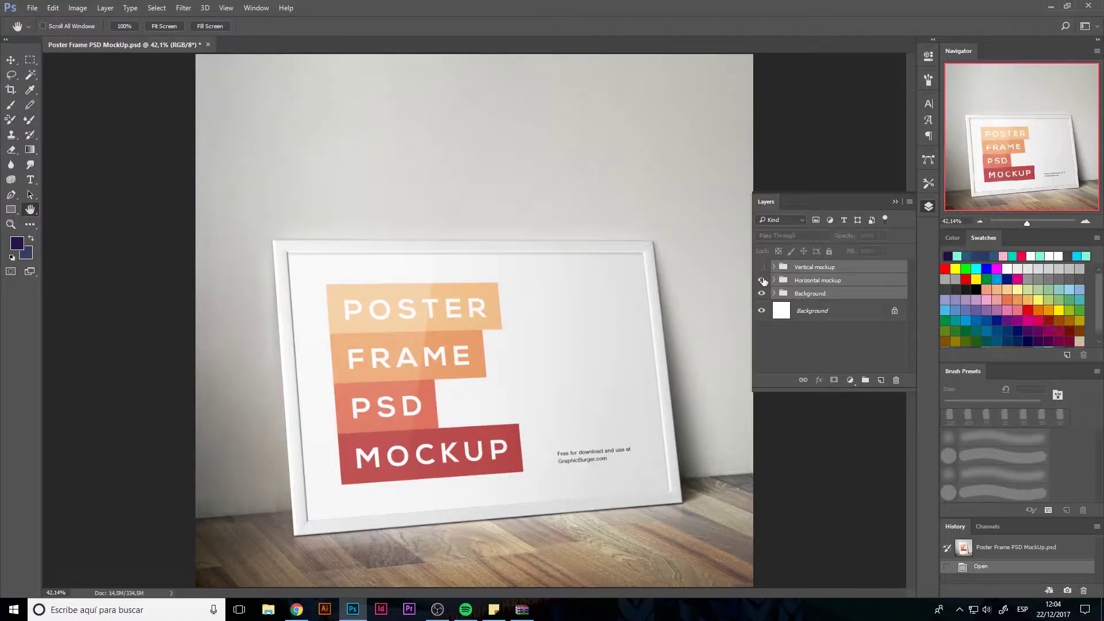
left_click(761, 280)
left_click(761, 267)
Step: Open the Vertical mockup group's "Your design here" smart object for editing, using the embedded profile and dismissing missing-font replacement
left_click(774, 267)
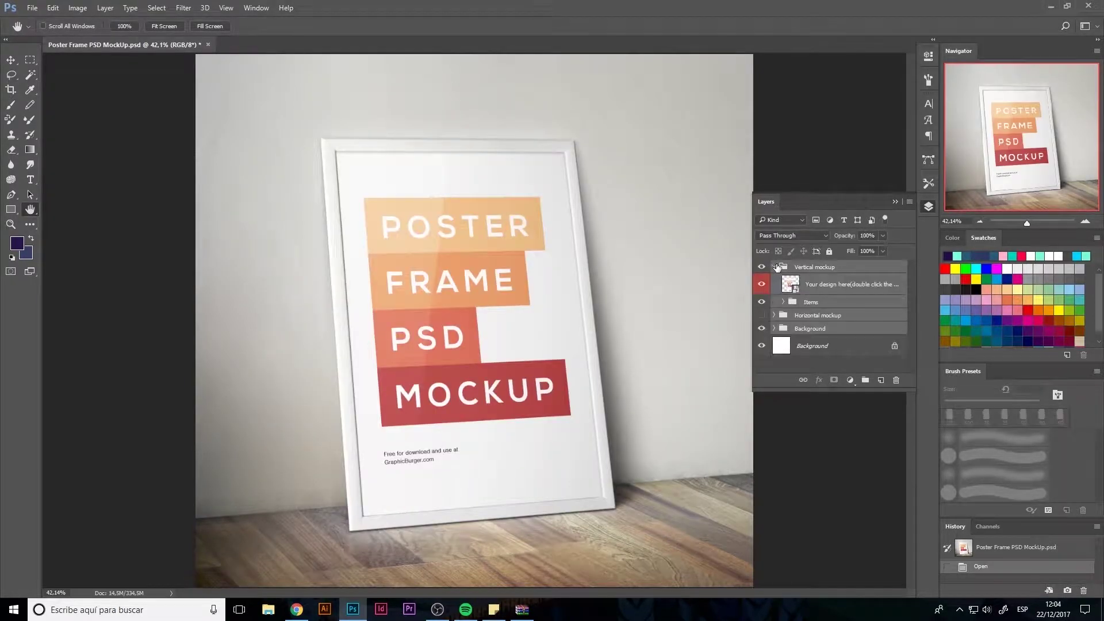
left_click(792, 289)
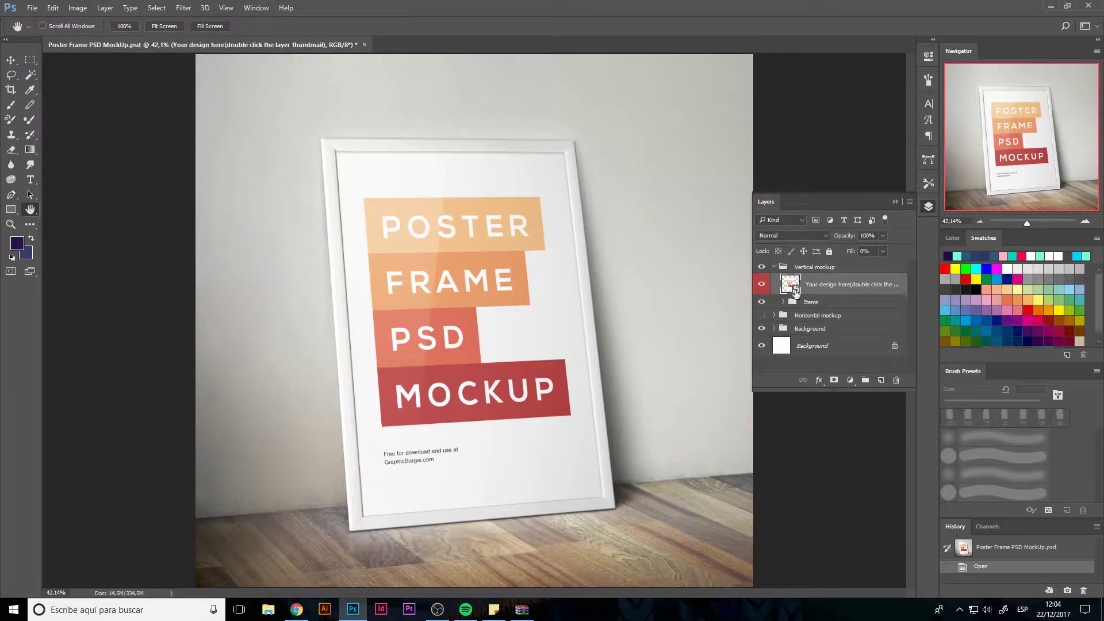
double_click(795, 292)
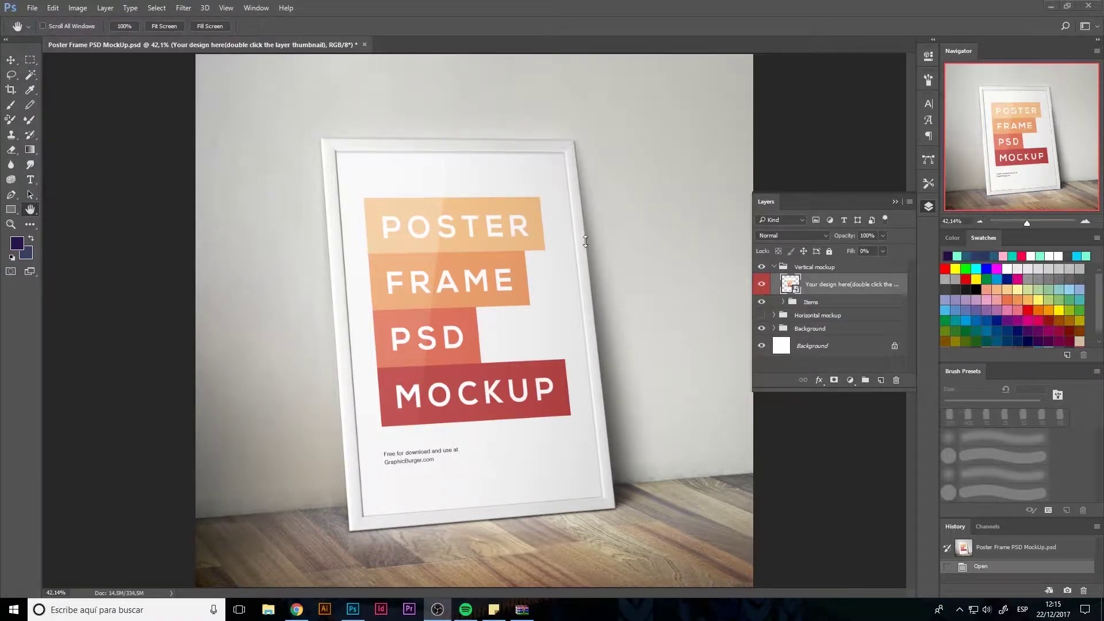
left_click(12, 53)
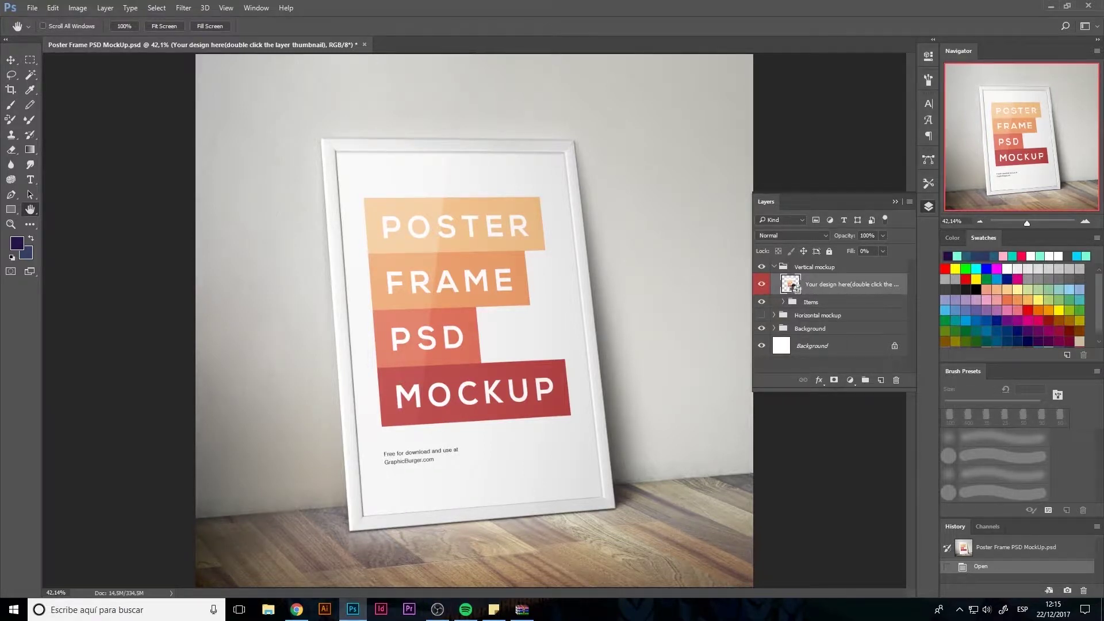
double_click(796, 288)
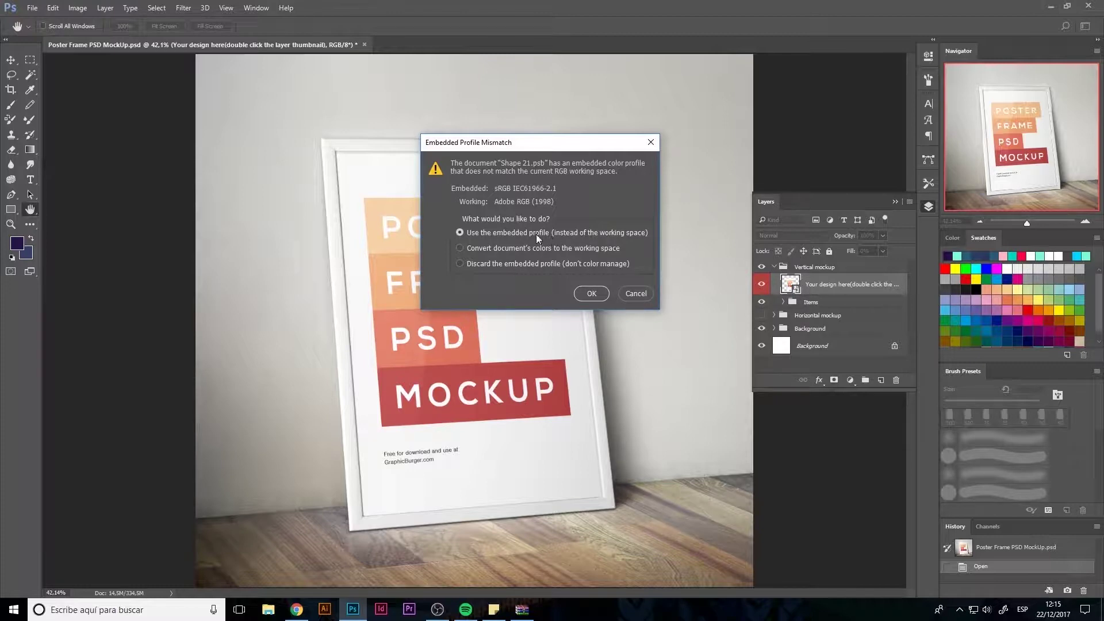
left_click(596, 294)
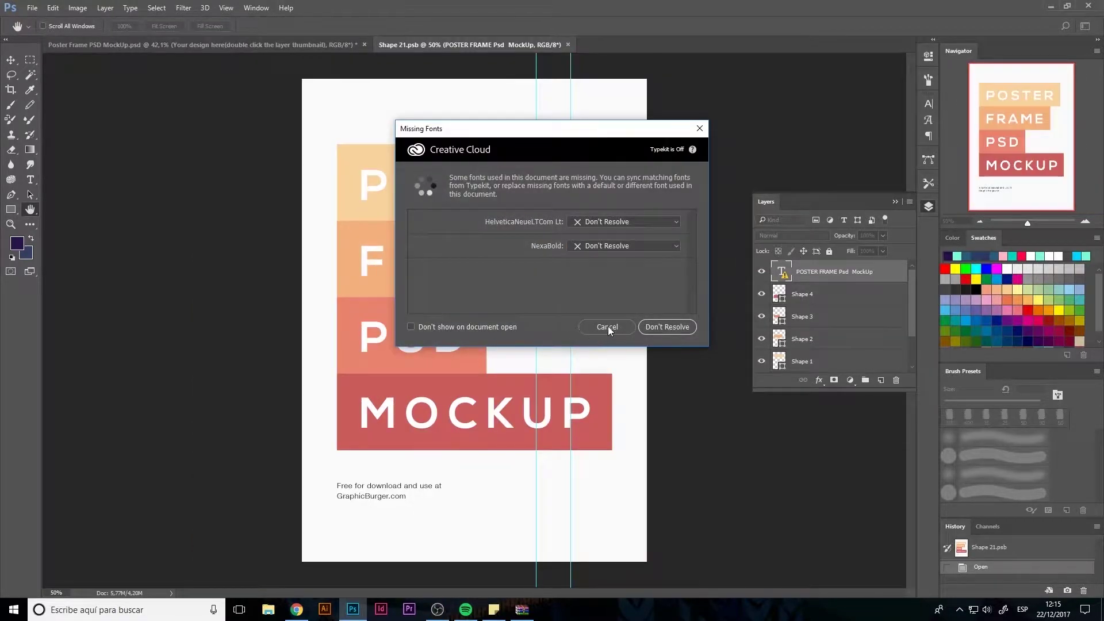
left_click(606, 326)
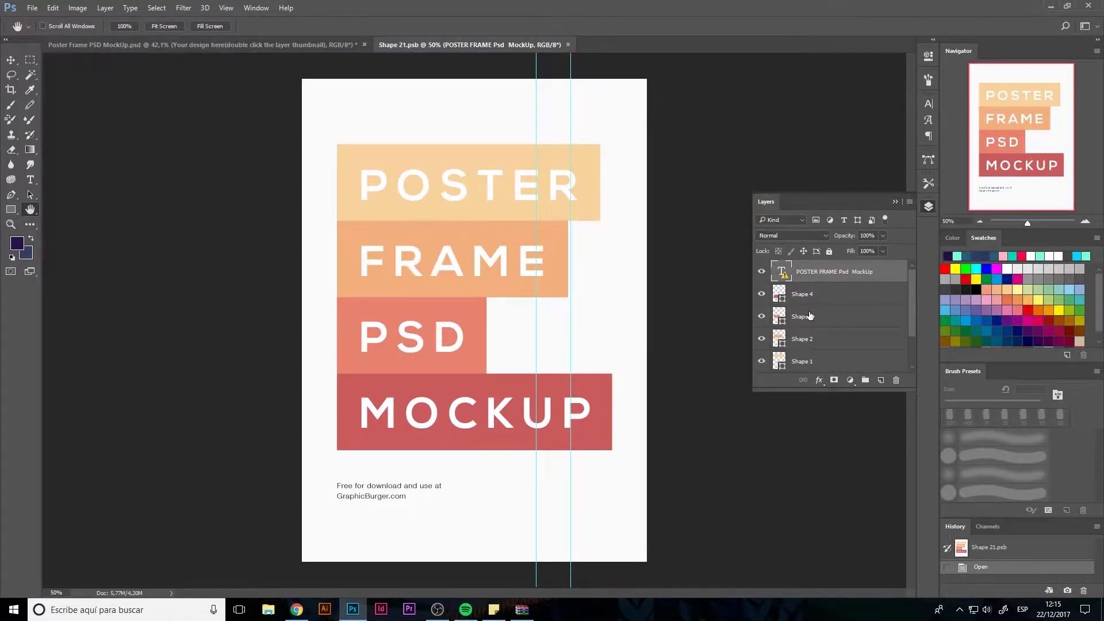
Step: Clear the guides from the Shape 21.psb design document and look through its layers
scroll(810, 315, "down", 2)
scroll(808, 296, "up", 2)
left_click(226, 8)
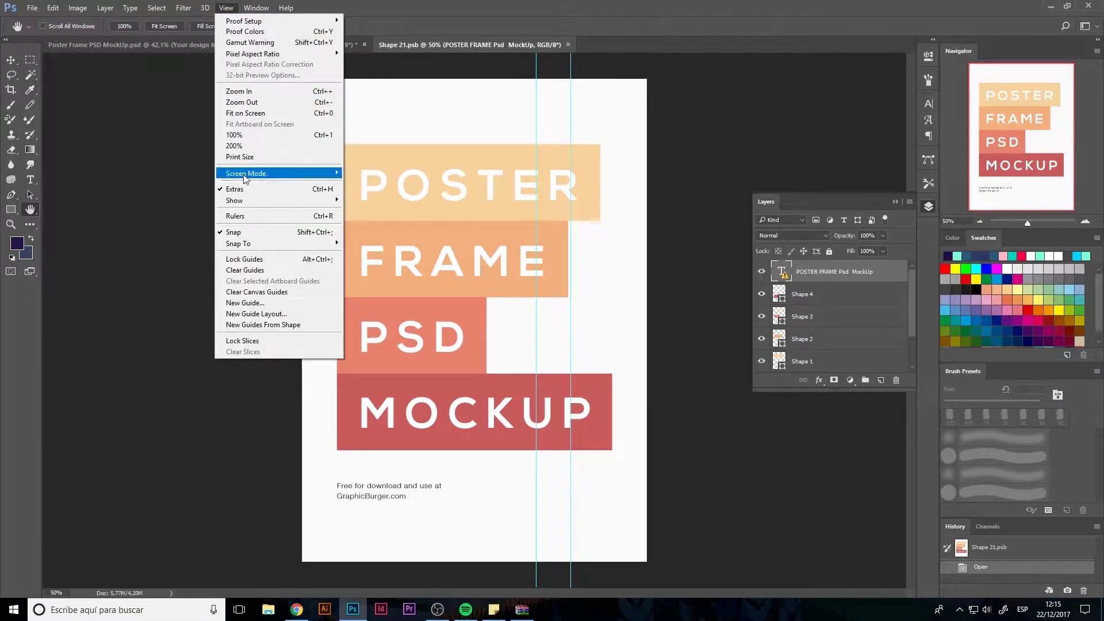
left_click(258, 271)
scroll(829, 316, "down", 2)
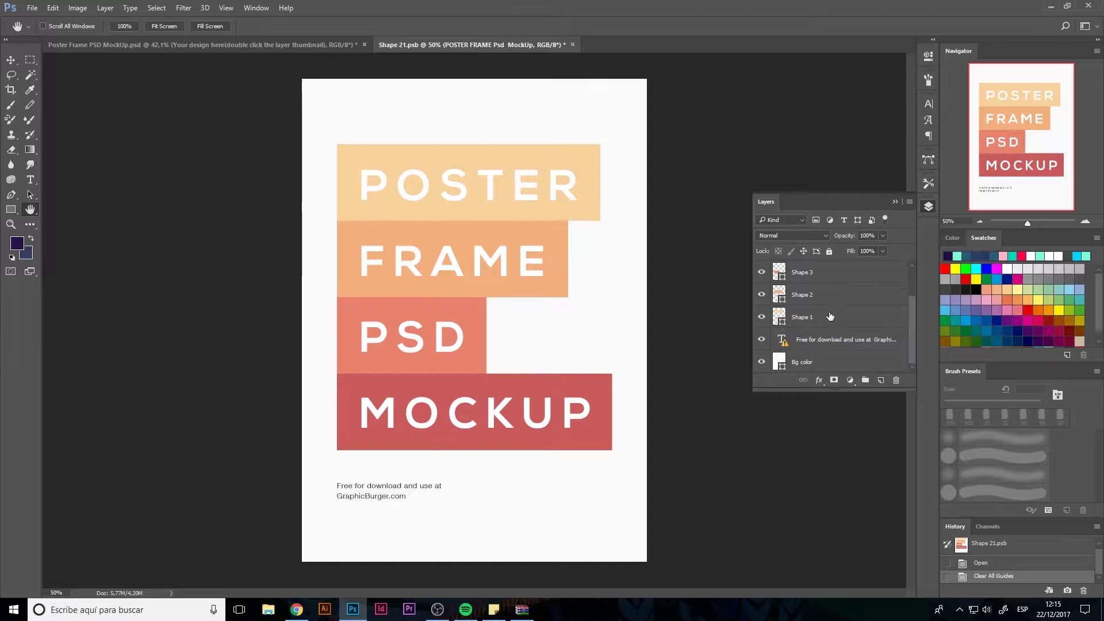
Step: Delete all the original poster text, shape and background layers from the design document, leaving only a new blank layer
left_click(803, 362, "shift")
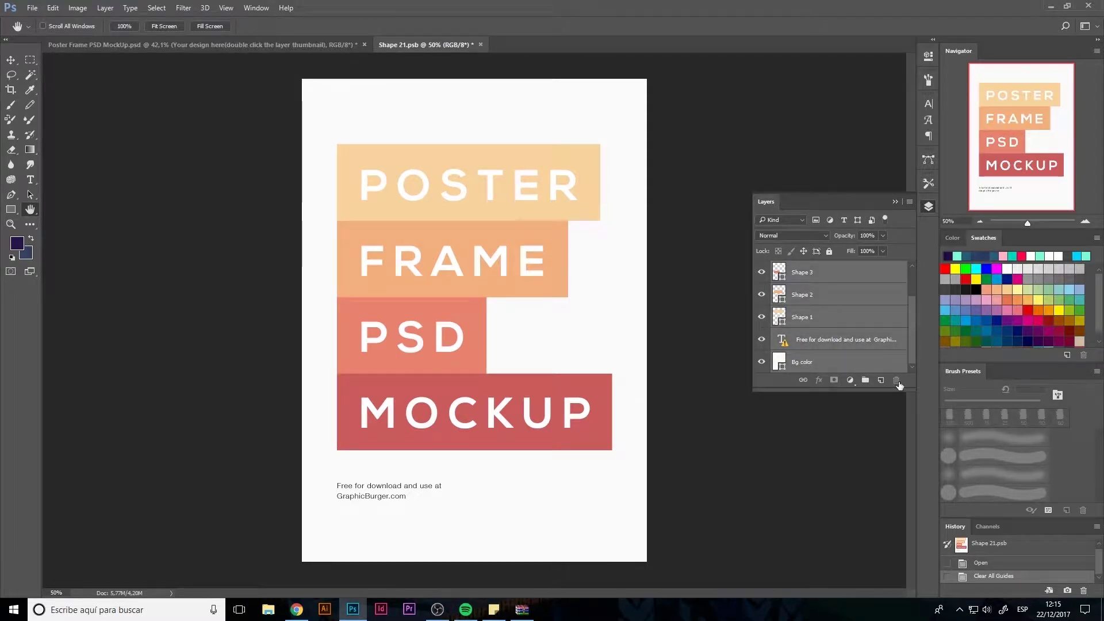
left_click(869, 366)
left_click_drag(869, 365, 895, 380)
left_click(895, 380)
left_click(896, 379)
left_click(896, 380)
left_click(895, 380)
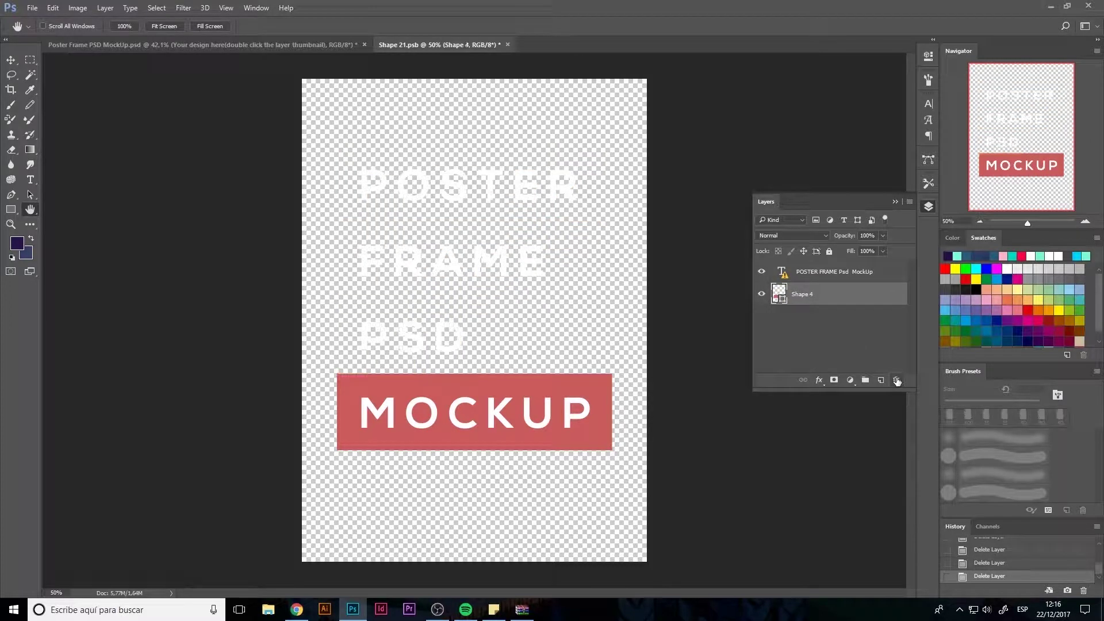
left_click(895, 379)
left_click(879, 380)
left_click(865, 305)
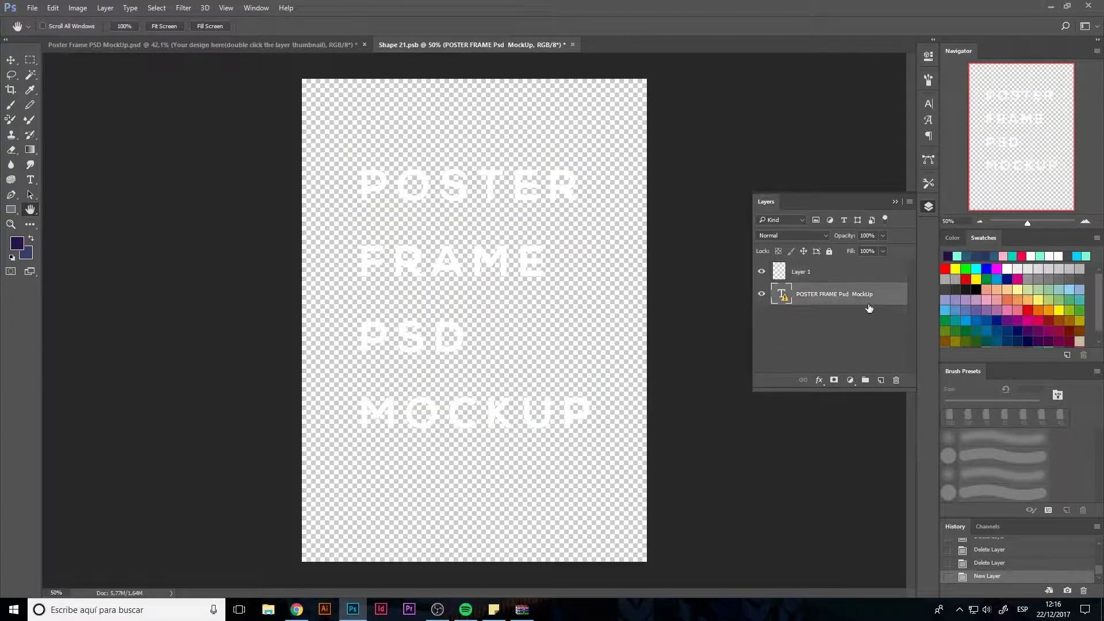
left_click(896, 380)
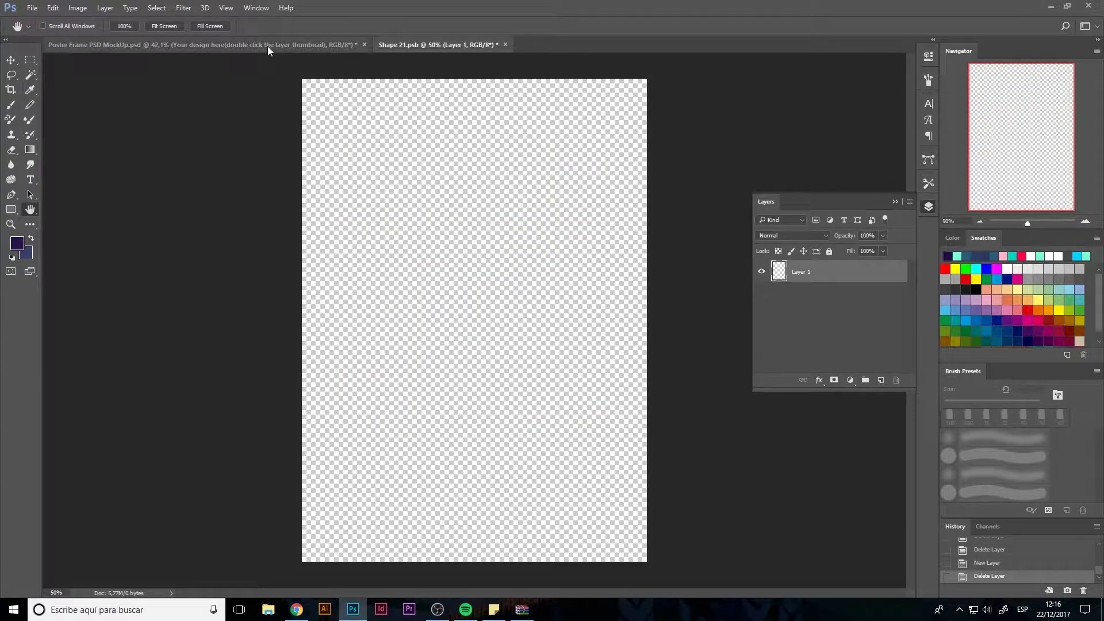
Step: Place the laika-cartoon image from the Nueva carpeta folder as an embedded object at its default placement size
left_click(33, 8)
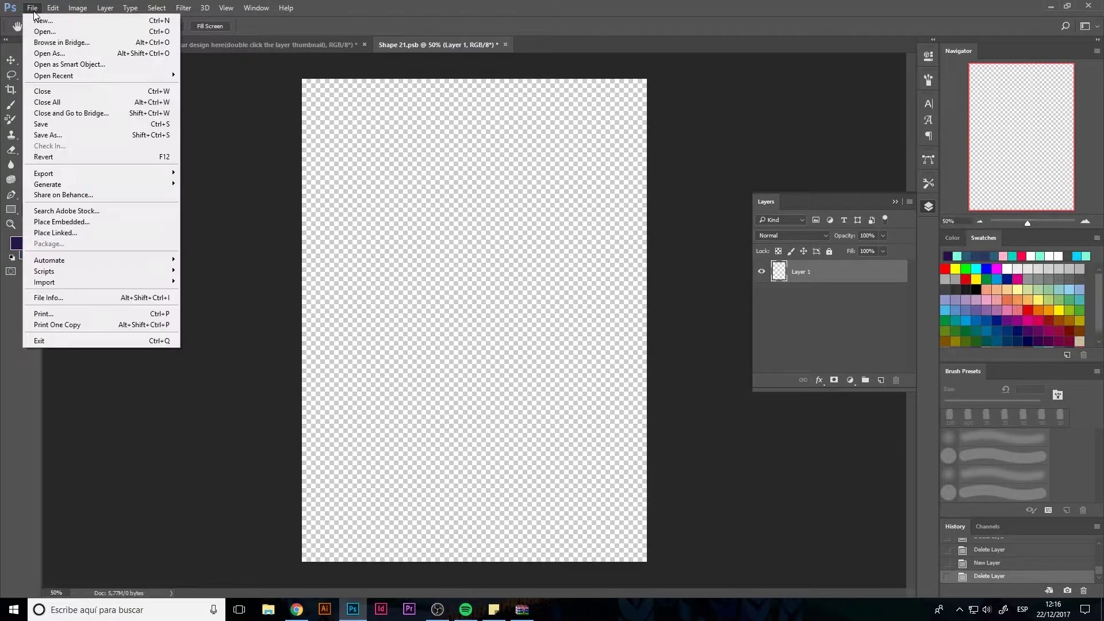
left_click(70, 222)
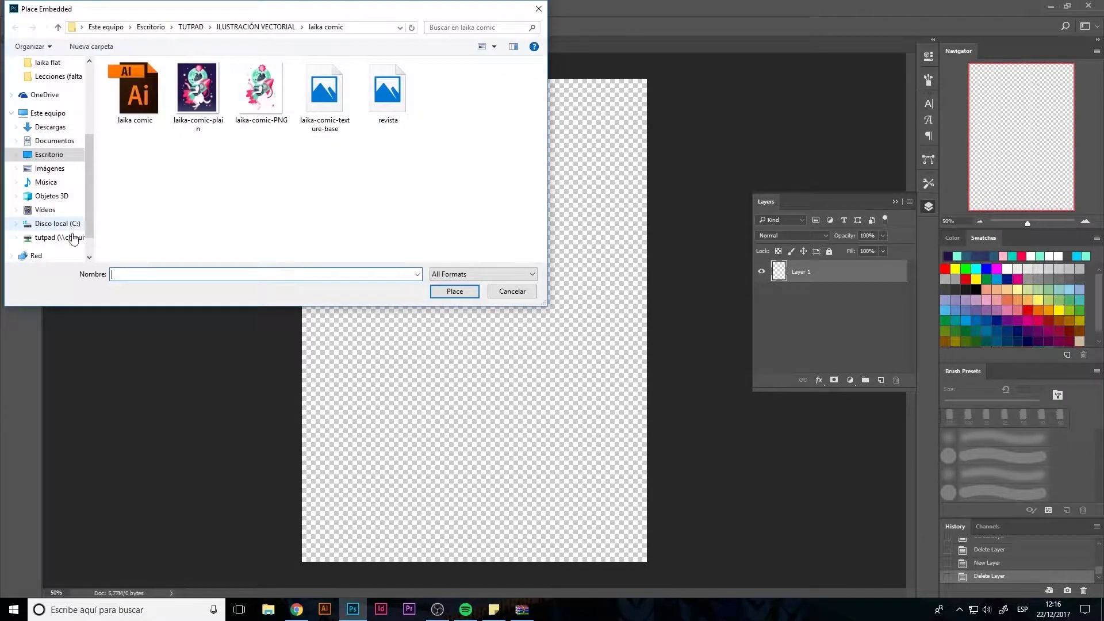
left_click(244, 27)
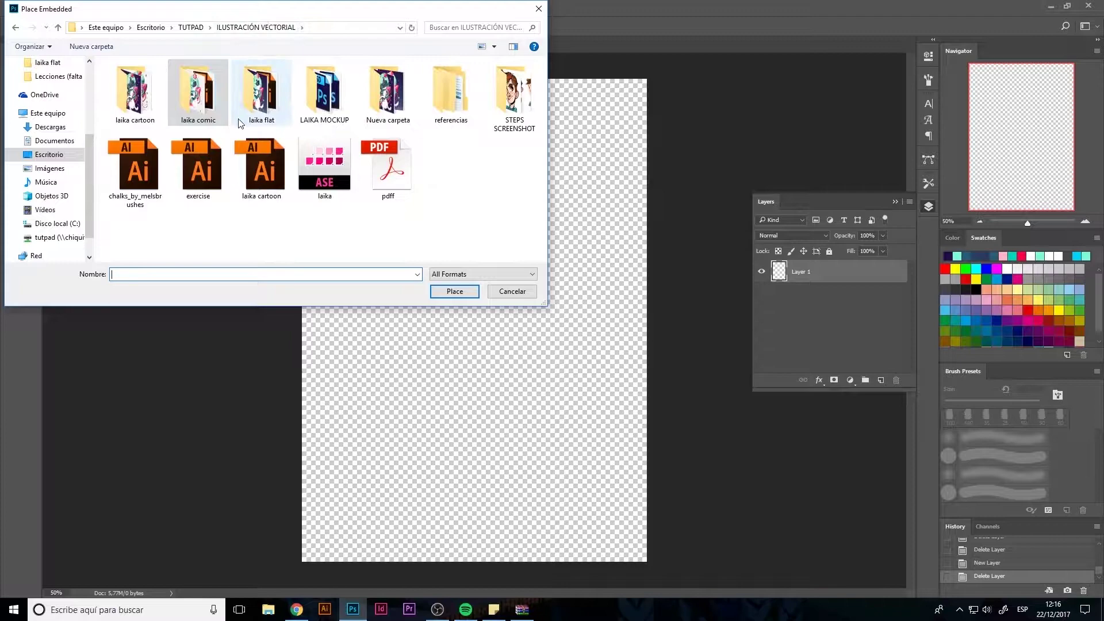
double_click(377, 104)
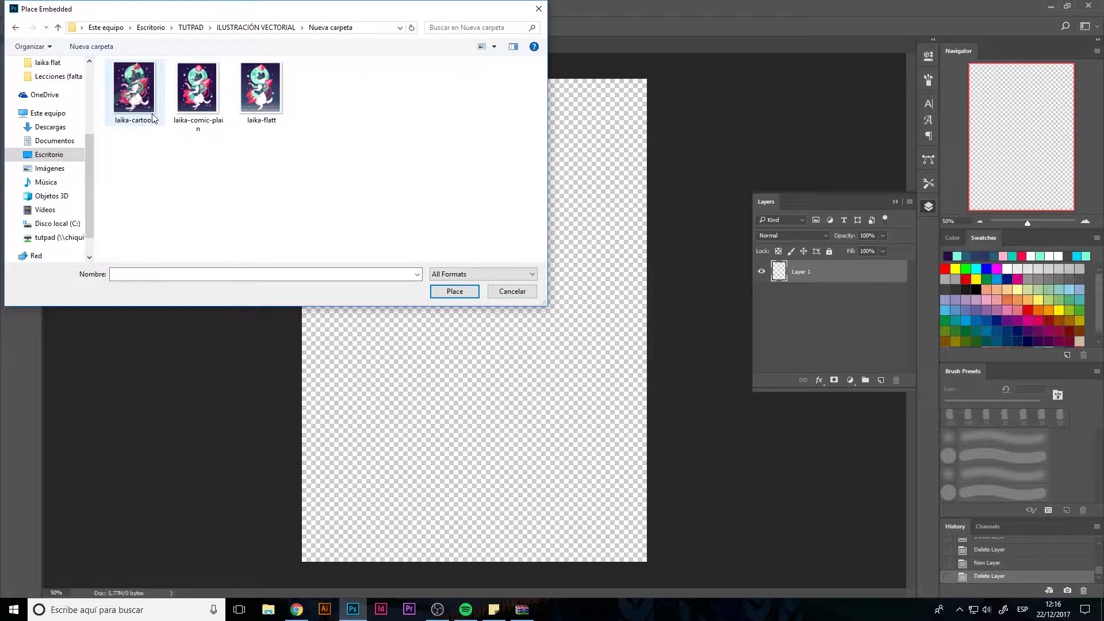
double_click(136, 89)
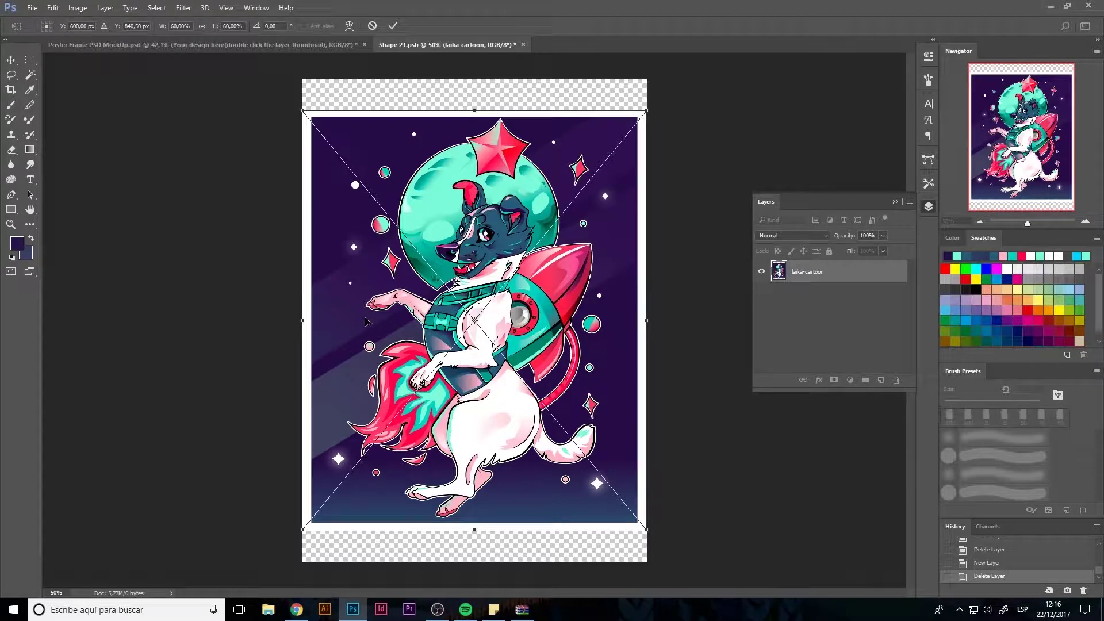
key("Return")
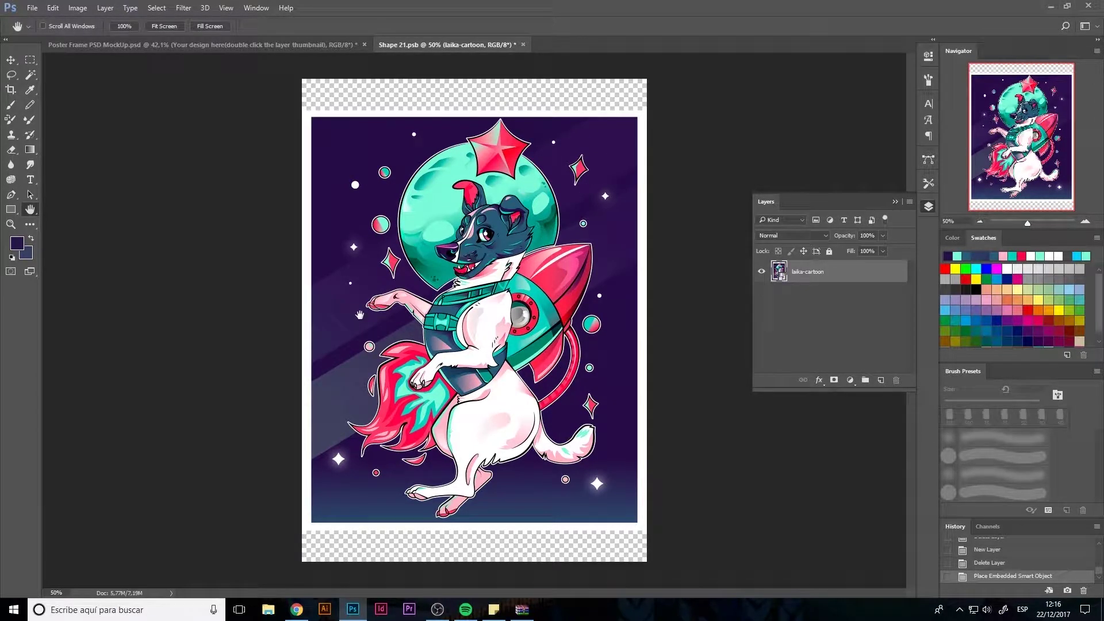
Step: Save the Shape 21.psb design and check the artwork in the Poster Frame PSD MockUp.psd document
key("ctrl+s")
left_click(31, 8)
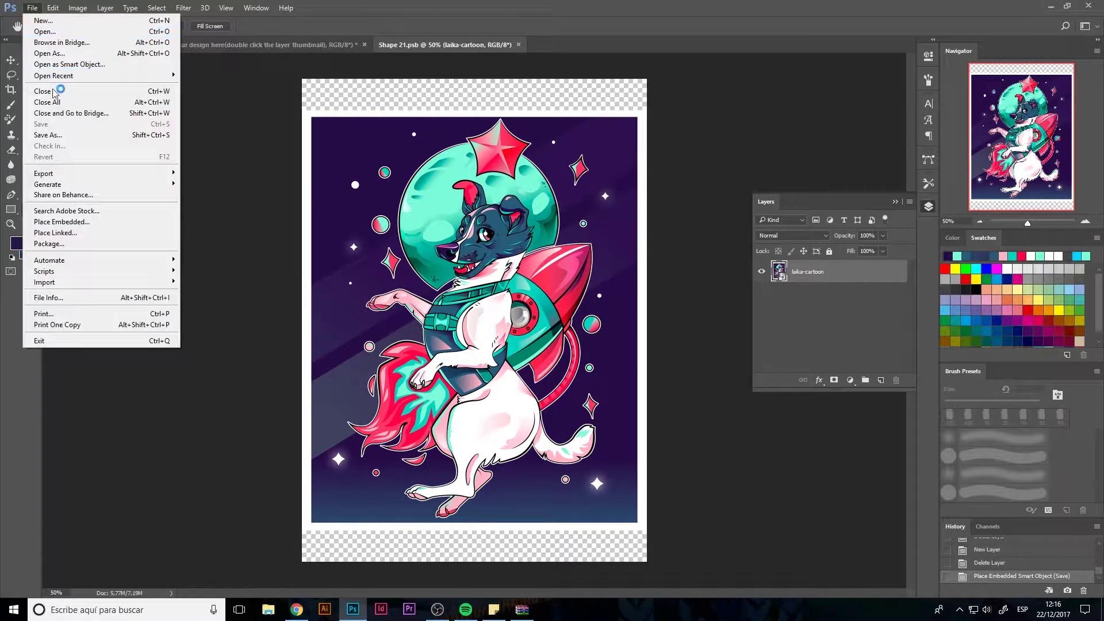
left_click(211, 448)
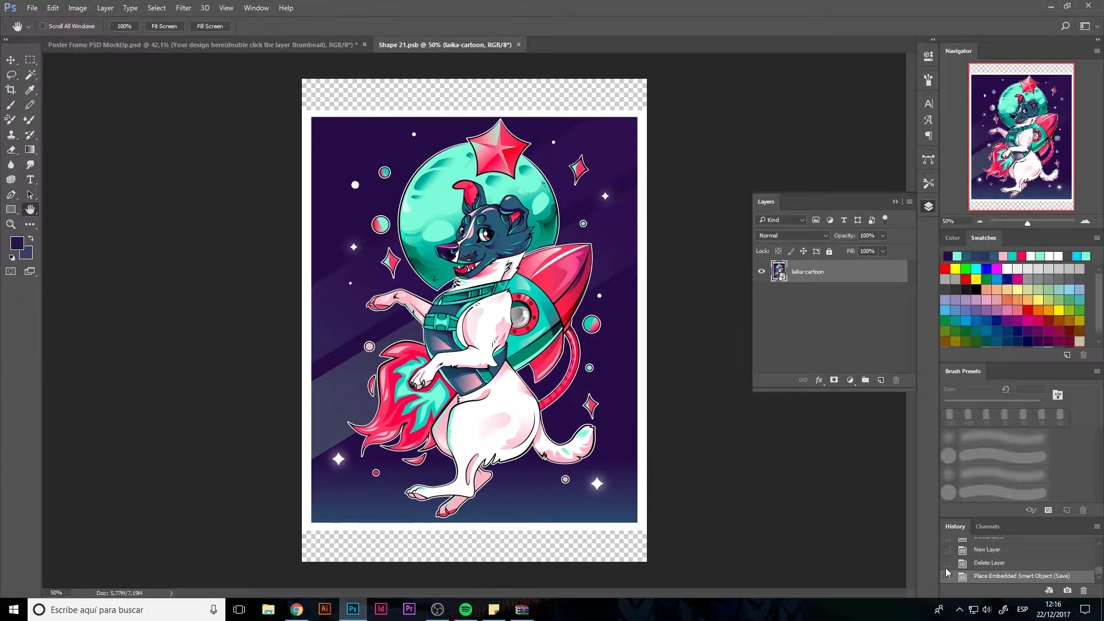
left_click(312, 46)
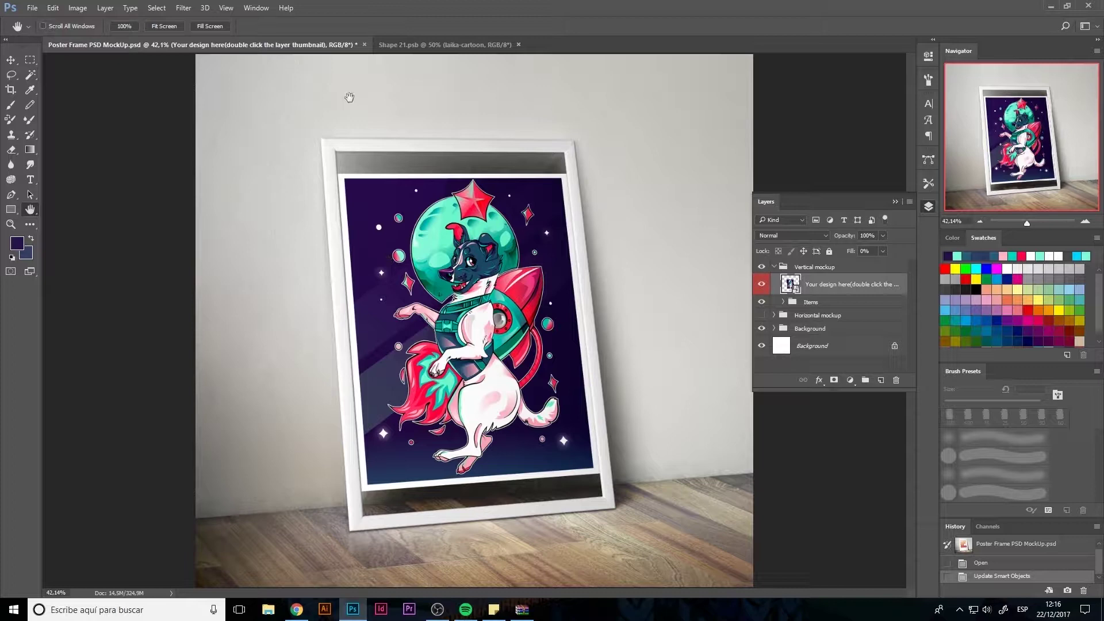
Step: Add a white-filled layer beneath laika-cartoon in Shape 21.psb, save the design, and return to the poster mockup
left_click(395, 43)
left_click(880, 380)
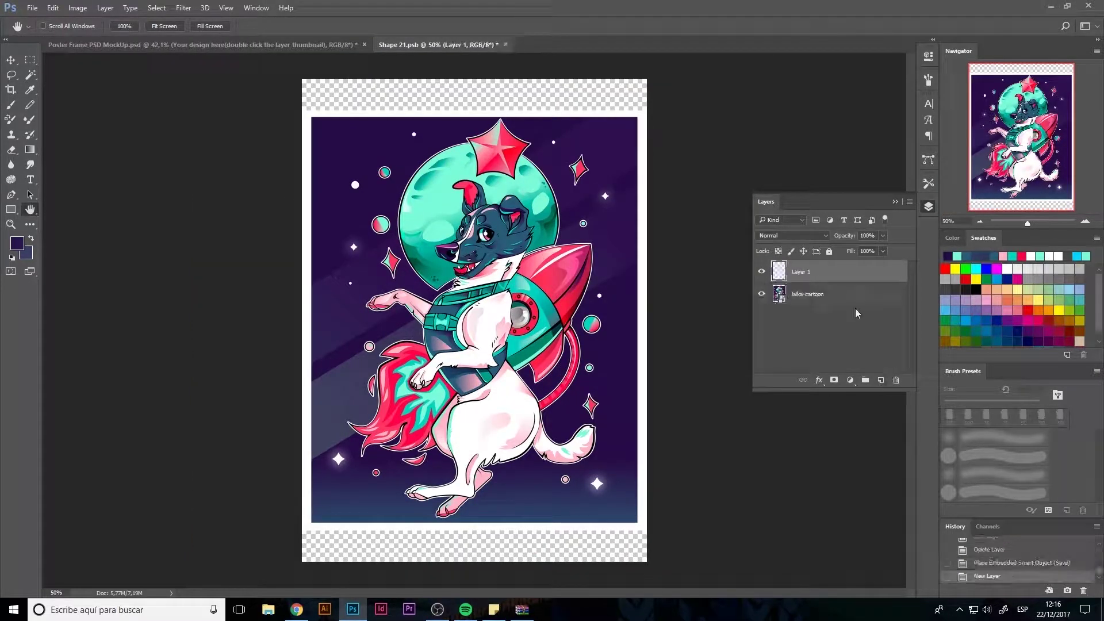
left_click_drag(839, 274, 840, 305)
left_click(1058, 255)
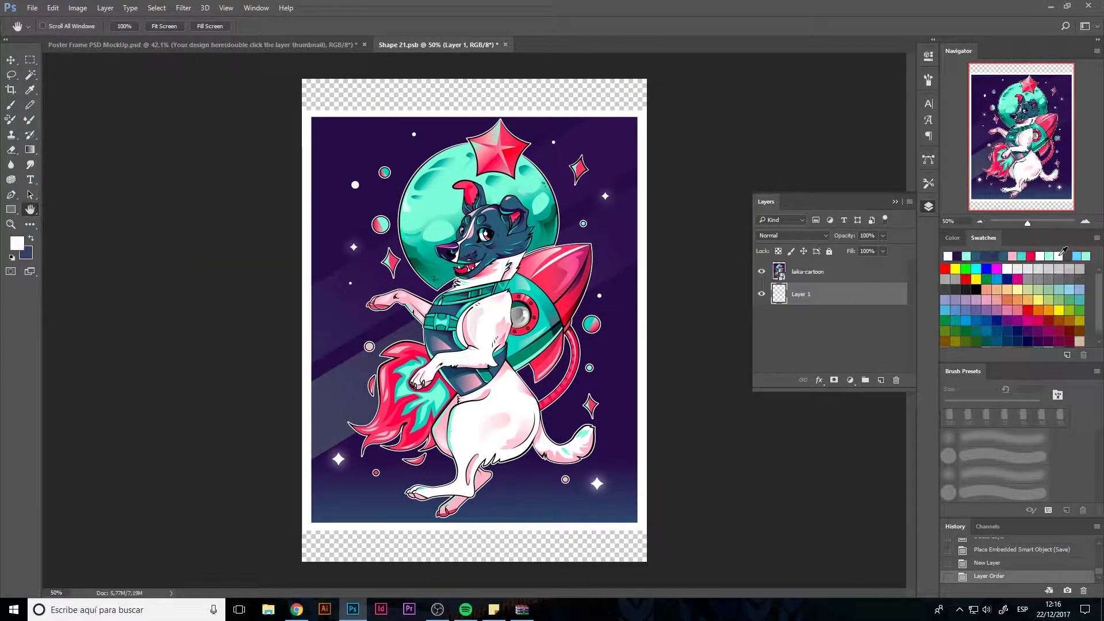
key("alt+BackSpace")
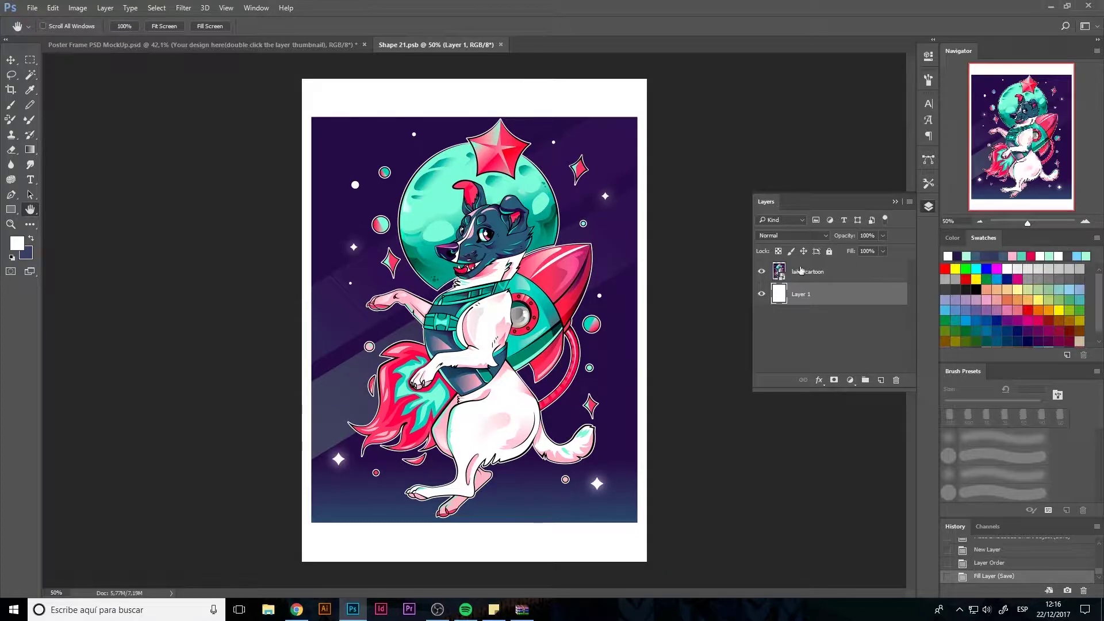
left_click(224, 45)
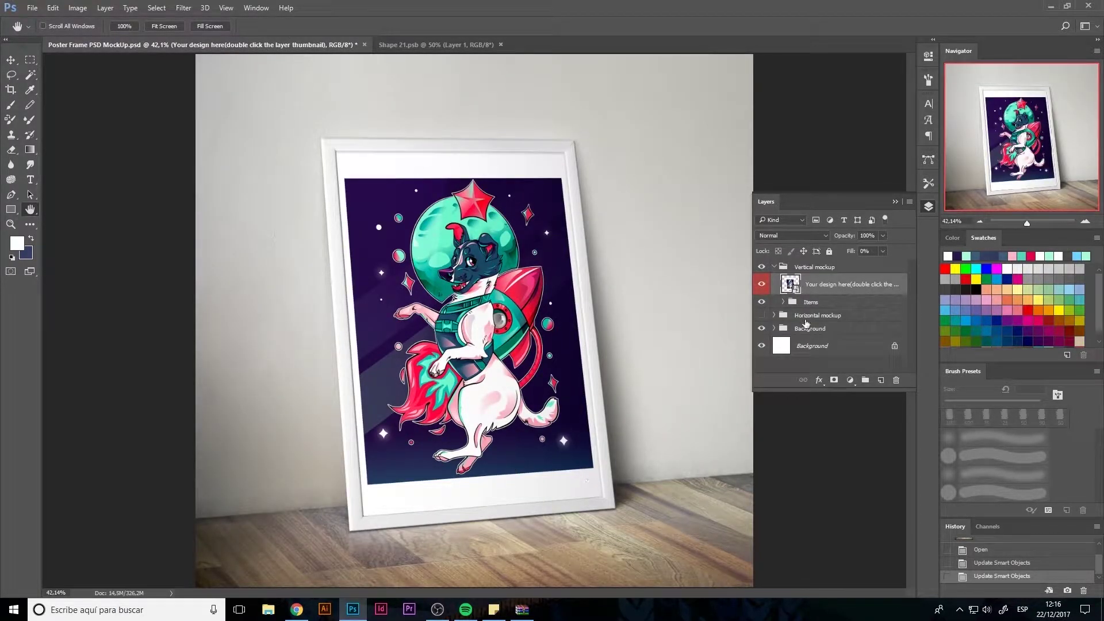
Step: Delete the Horizontal mockup group together with its contents
left_click(803, 315)
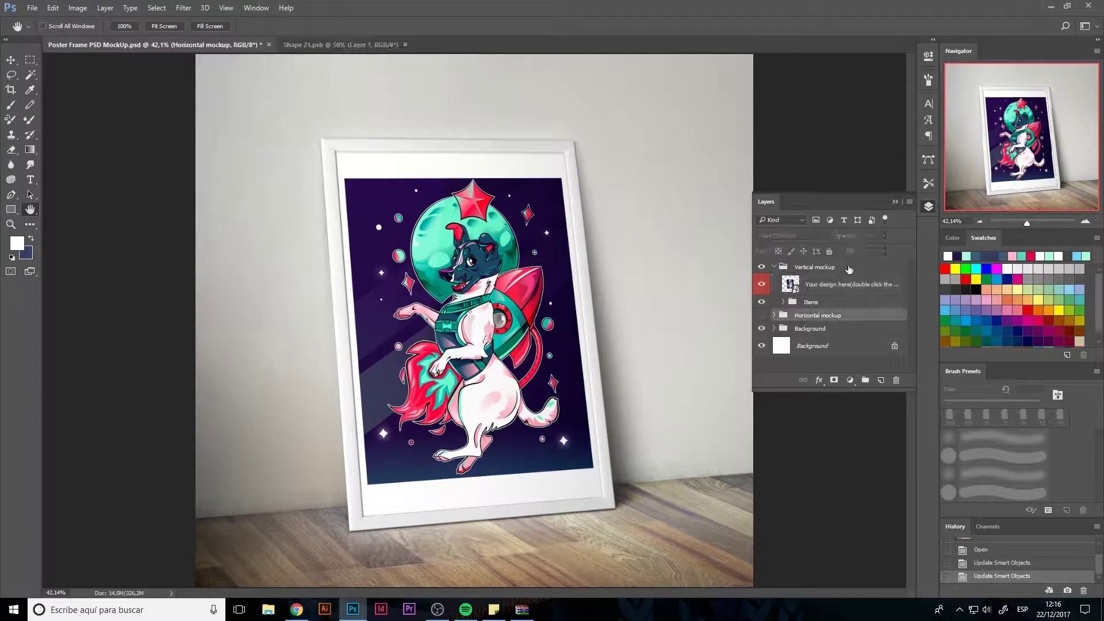
left_click(896, 380)
left_click(457, 230)
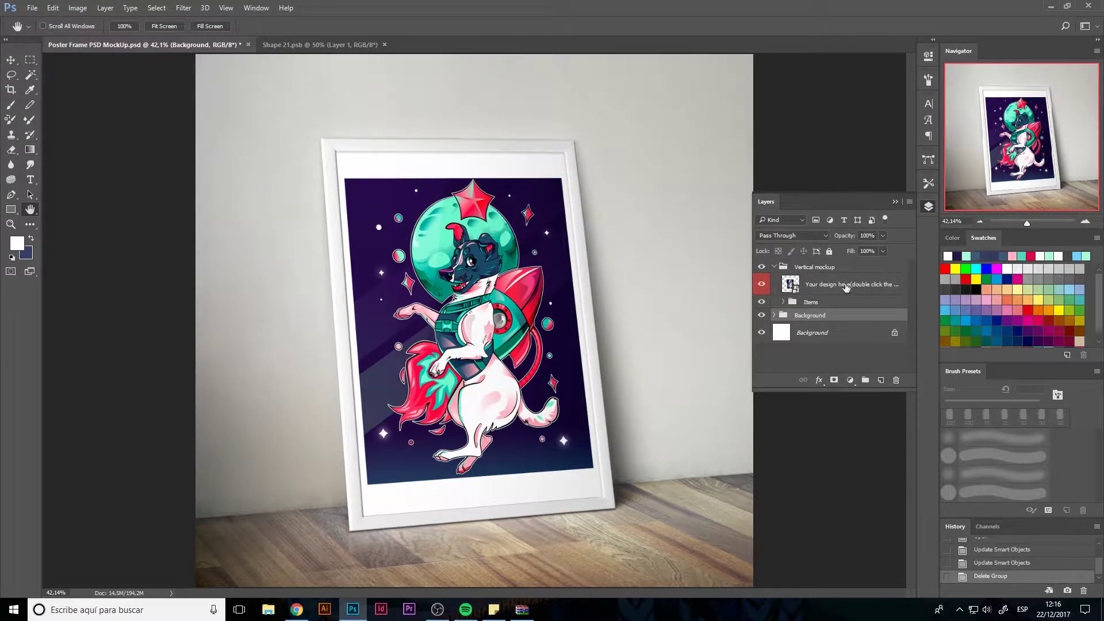
Step: Scale the Vertical mockup and Background groups together to about 127% and shift them slightly up and right, filling the canvas
left_click(819, 316)
left_click(810, 269, "shift")
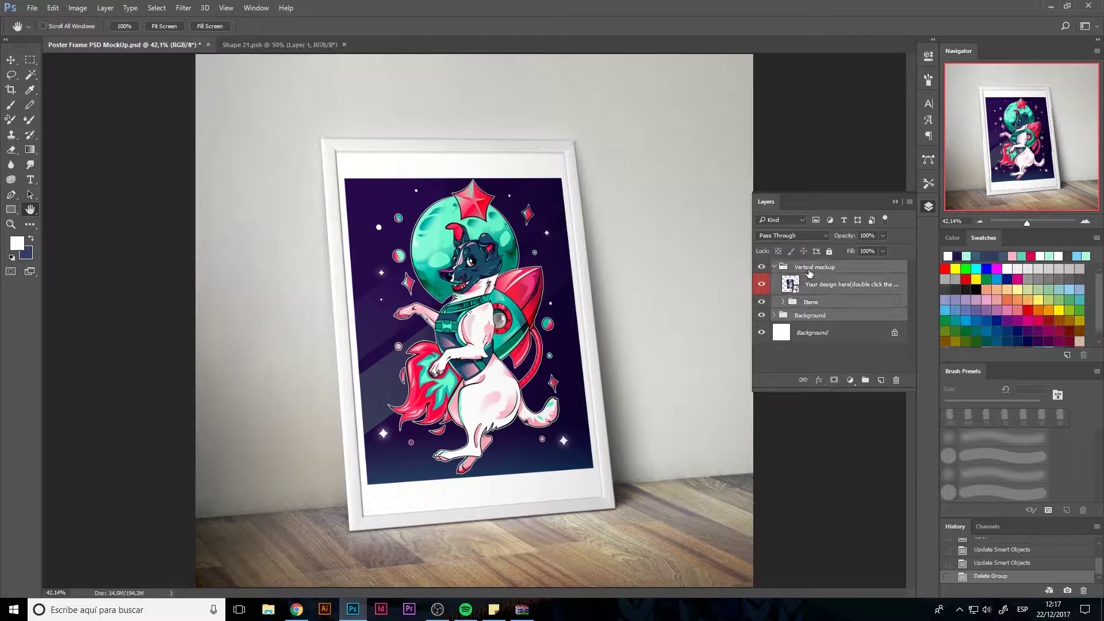
key("ctrl+t")
key("ctrl+minus")
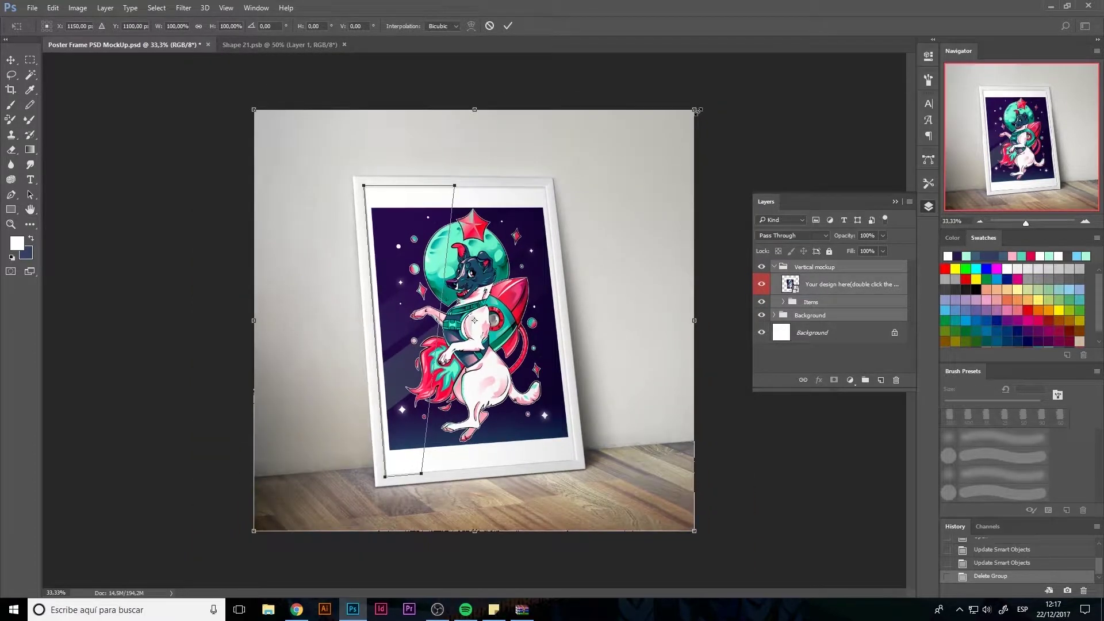
left_click_drag(697, 111, 753, 54)
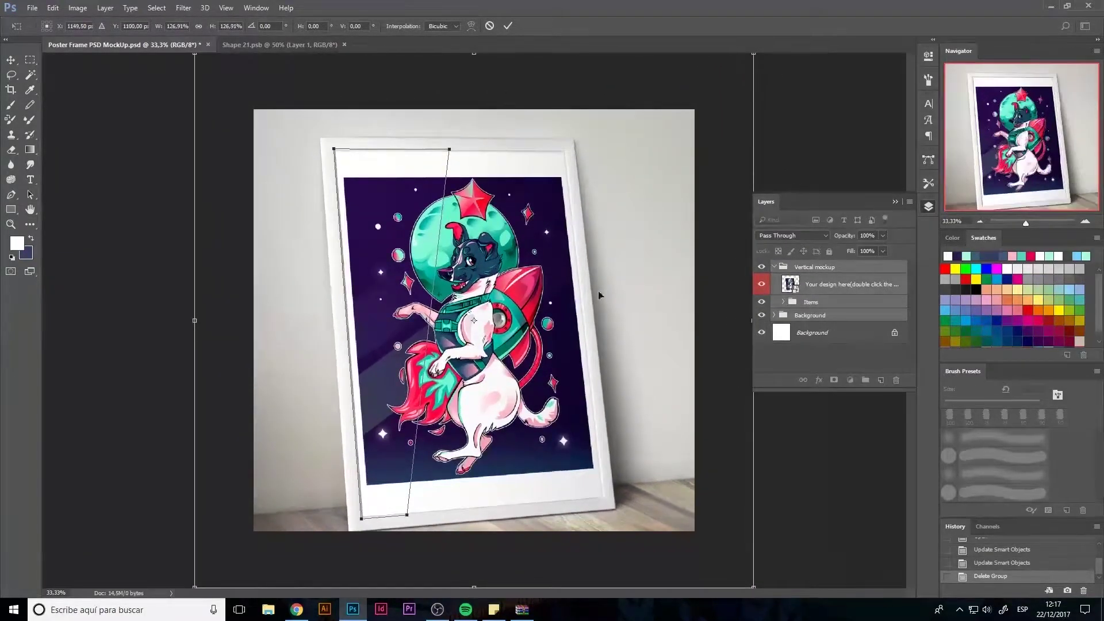
left_click_drag(599, 293, 608, 279)
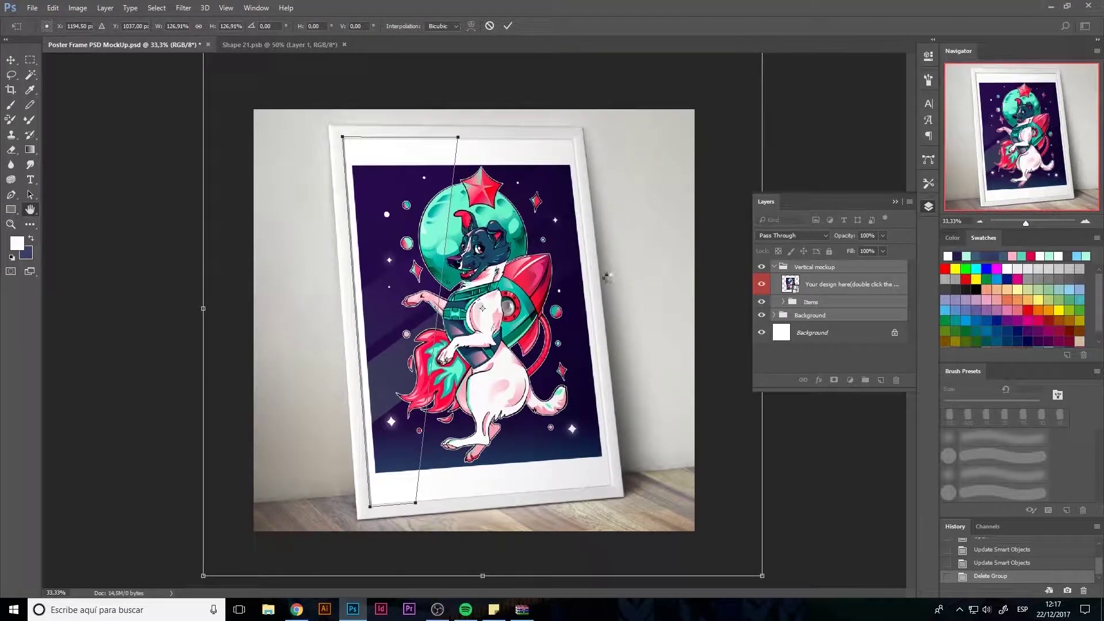
key("Return")
double_click(29, 211)
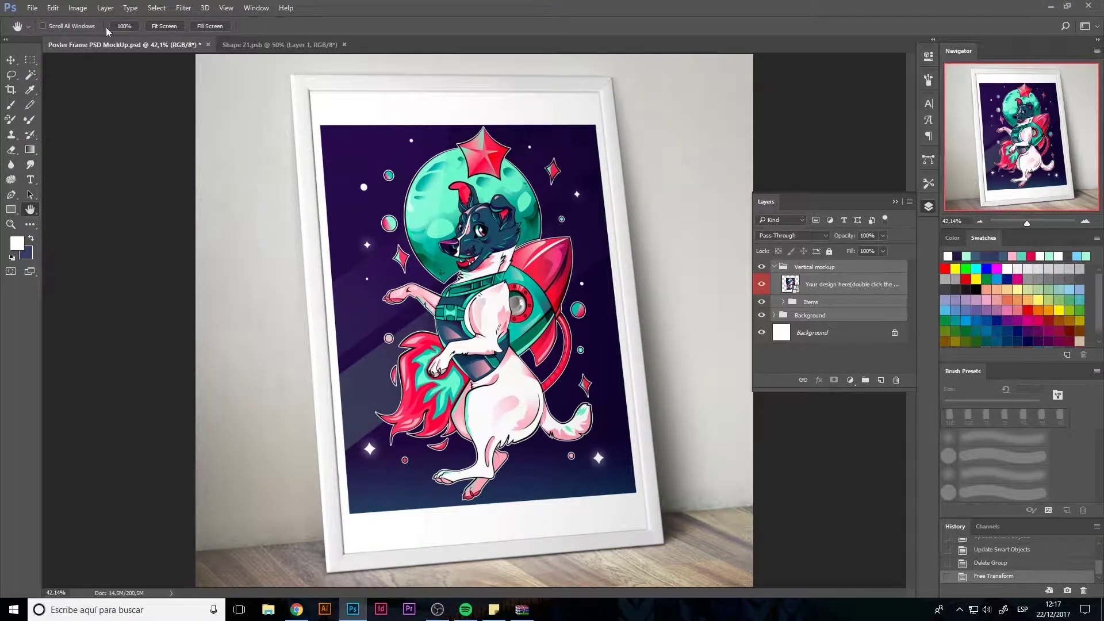
Step: Prepare a Save for Web export of the mockup as a JPEG with a width of 2000 px
left_click(32, 8)
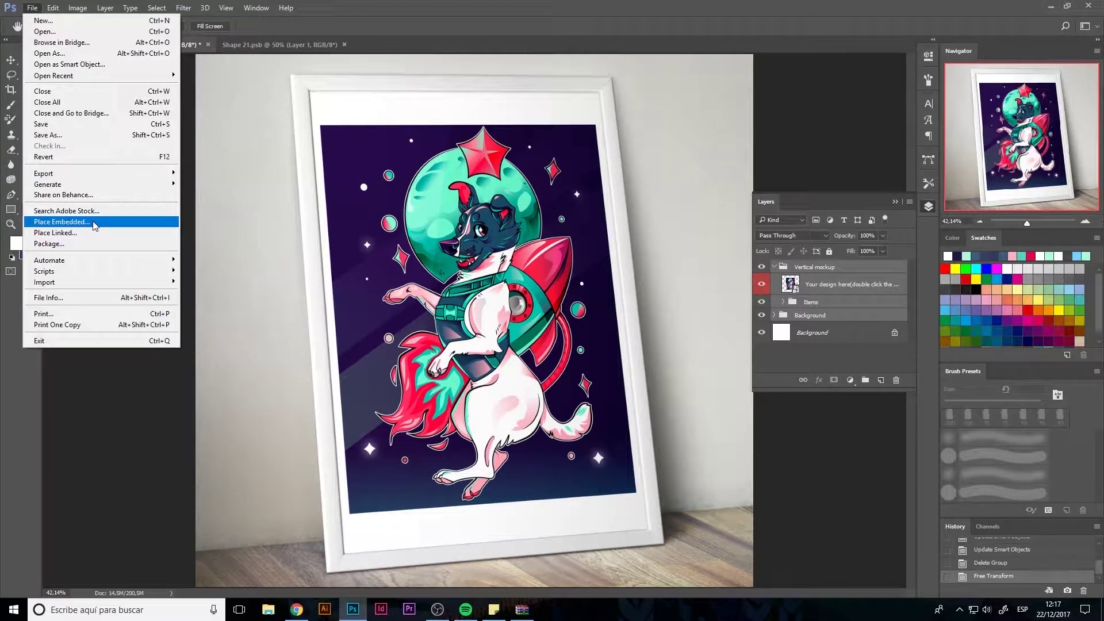
mouse_move(97, 175)
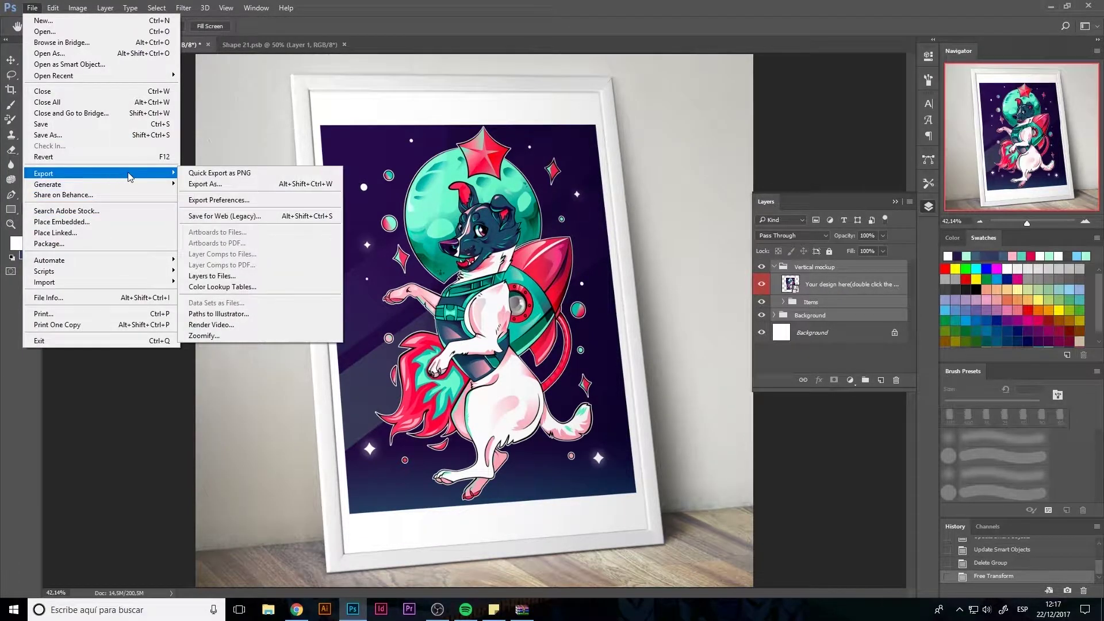
left_click(210, 217)
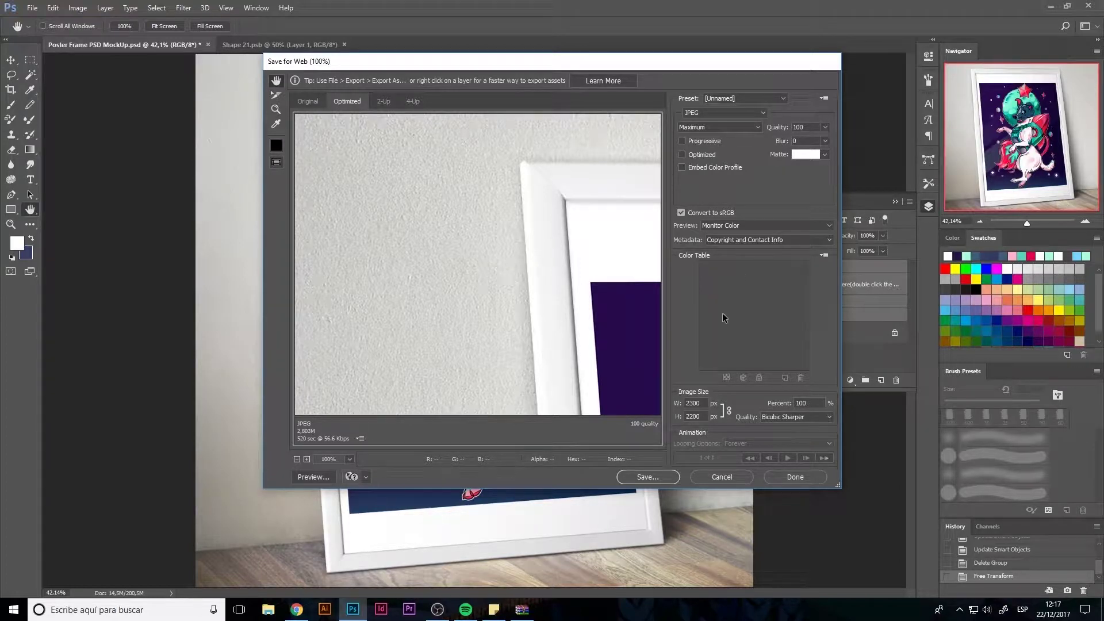
double_click(695, 404)
type("2000")
Step: Save the exported image as Poster-Frame-PSD-MockUp.jpg in the laika cartoon folder inside ILUSTRACIÓN VECTORIAL
left_click(659, 478)
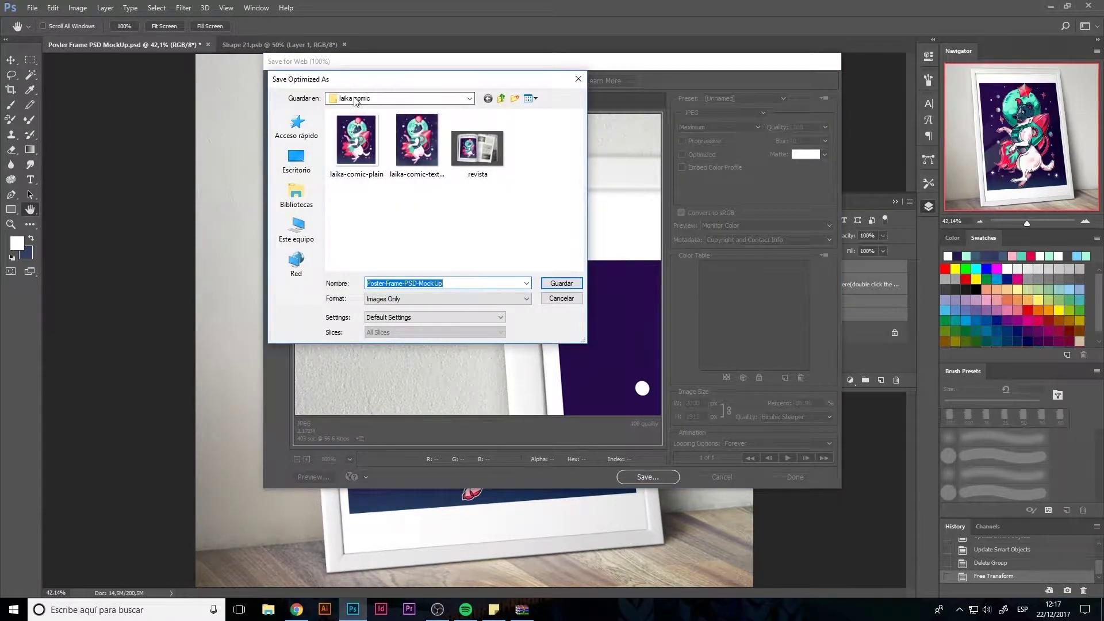
left_click(382, 98)
left_click(380, 211)
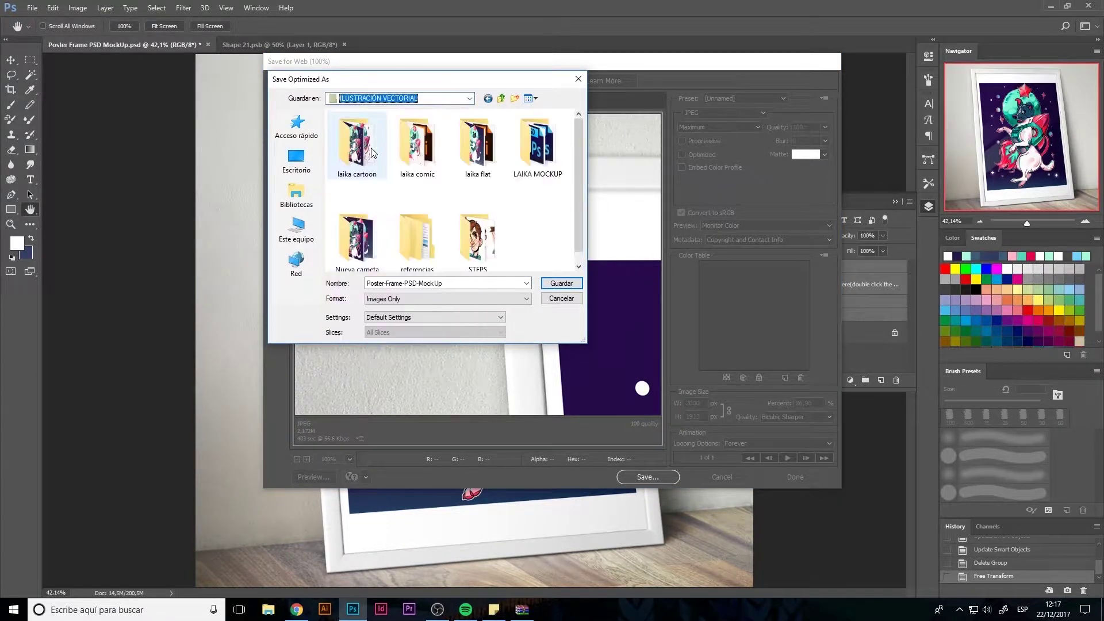
double_click(359, 155)
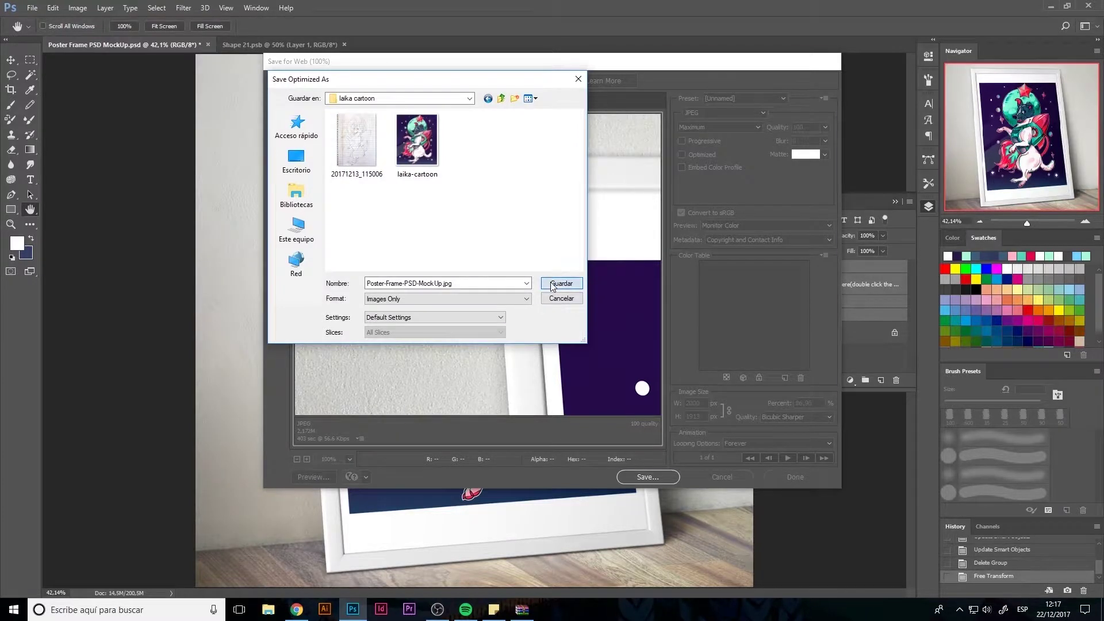
left_click(552, 284)
left_click(578, 259)
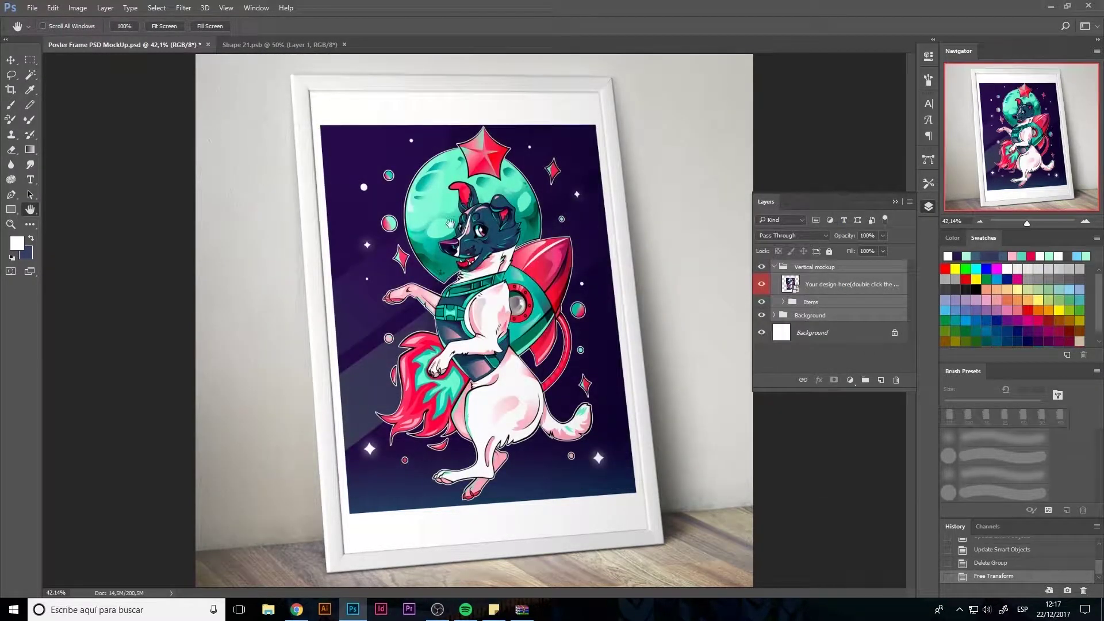
Step: Close Shape 21.psb and the Poster Frame PSD MockUp.psd document, discarding the mockup's changes
left_click(270, 45)
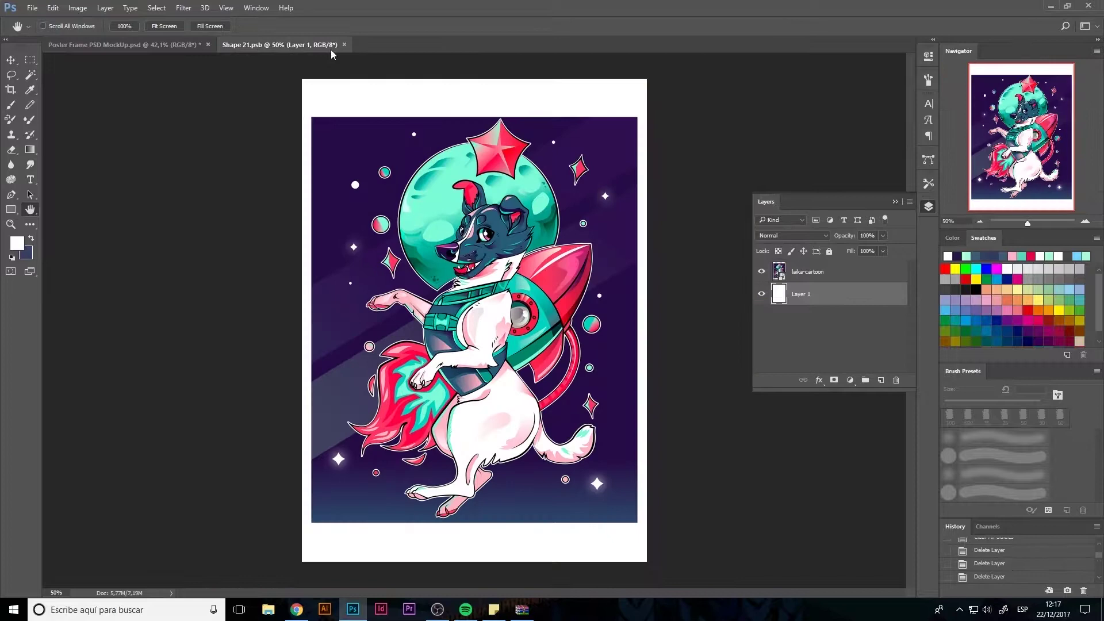
left_click(344, 44)
left_click(208, 44)
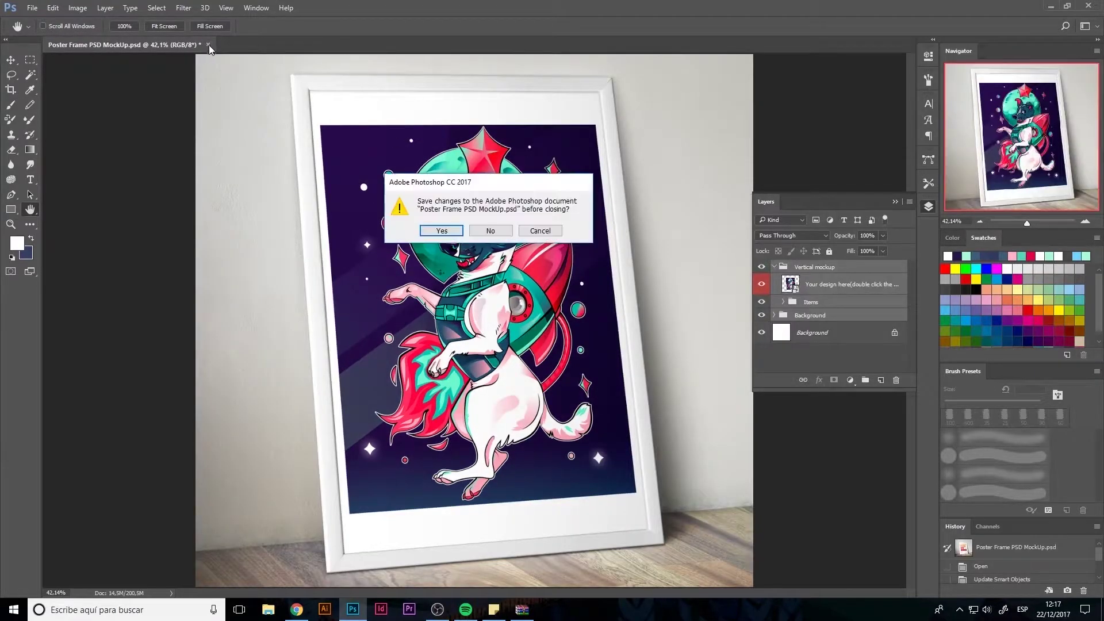
left_click(490, 230)
Step: Open camiseta.psd from the LAIKA MOCKUP folder inside ILUSTRACIÓN VECTORIAL
left_click(32, 7)
left_click(36, 17)
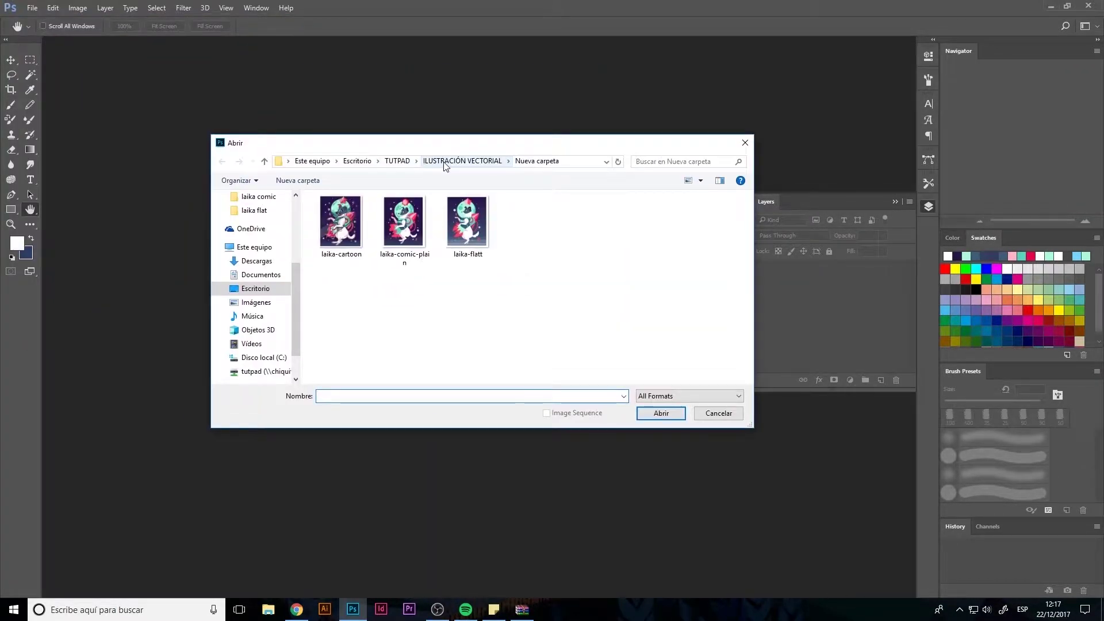
left_click(462, 161)
double_click(530, 225)
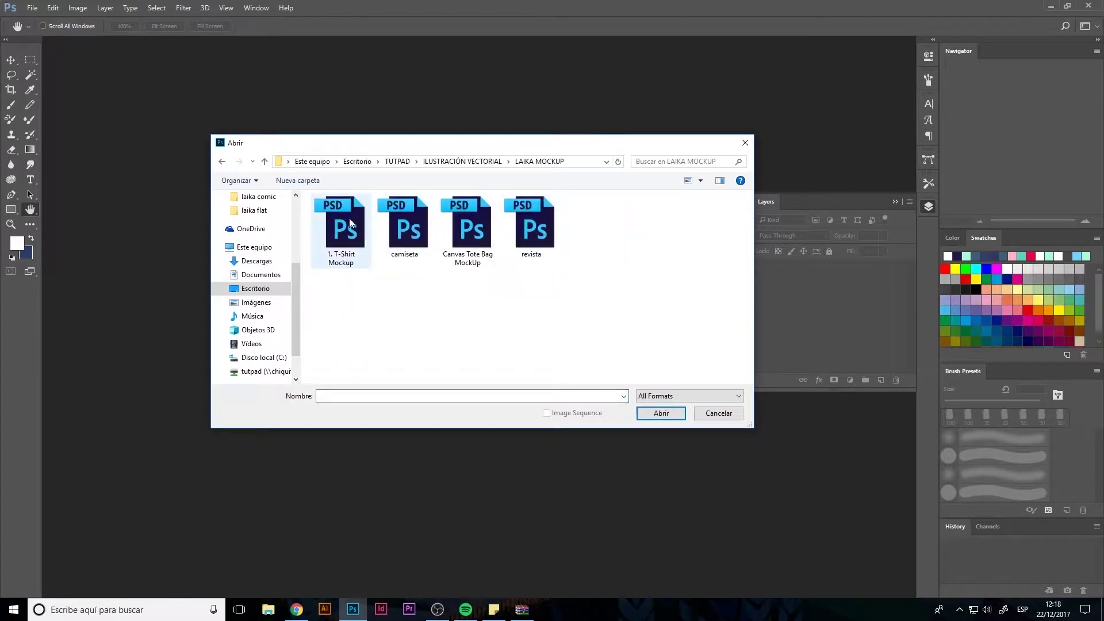
double_click(410, 229)
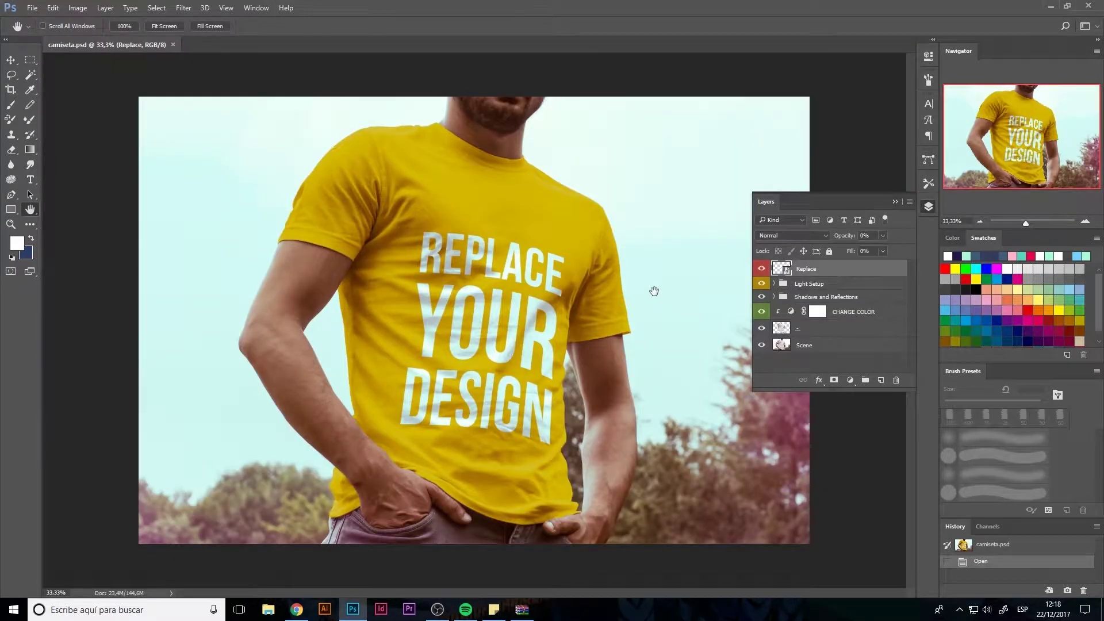
Step: Open the Replace layer's smart object, add an empty layer and delete the placeholder text layer
double_click(786, 272)
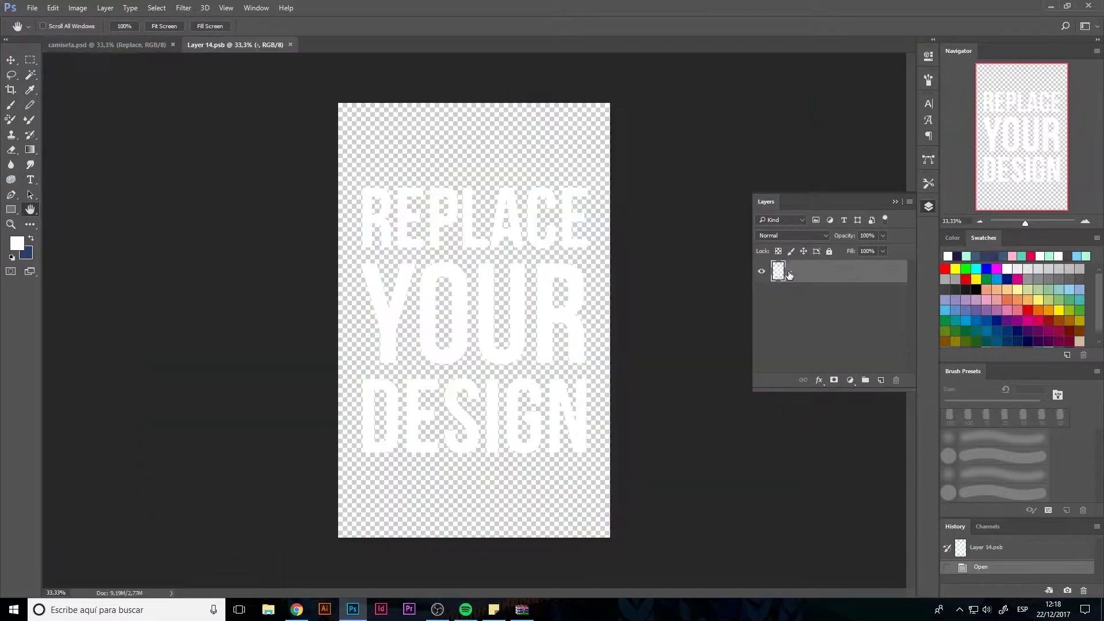
left_click(880, 380)
left_click(837, 288)
key("Delete")
Step: Place laika-cartoon-png as an embedded image in the smart object and save it to update the shirt mockup
left_click(30, 8)
left_click(63, 221)
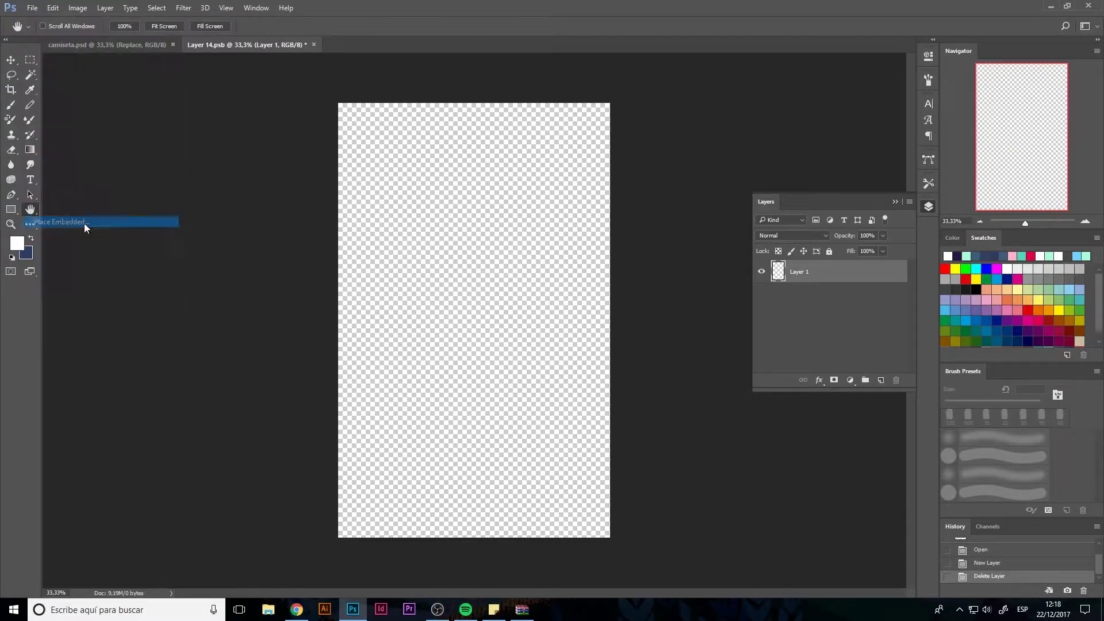
left_click(462, 161)
double_click(342, 224)
left_click(475, 240)
double_click(475, 240)
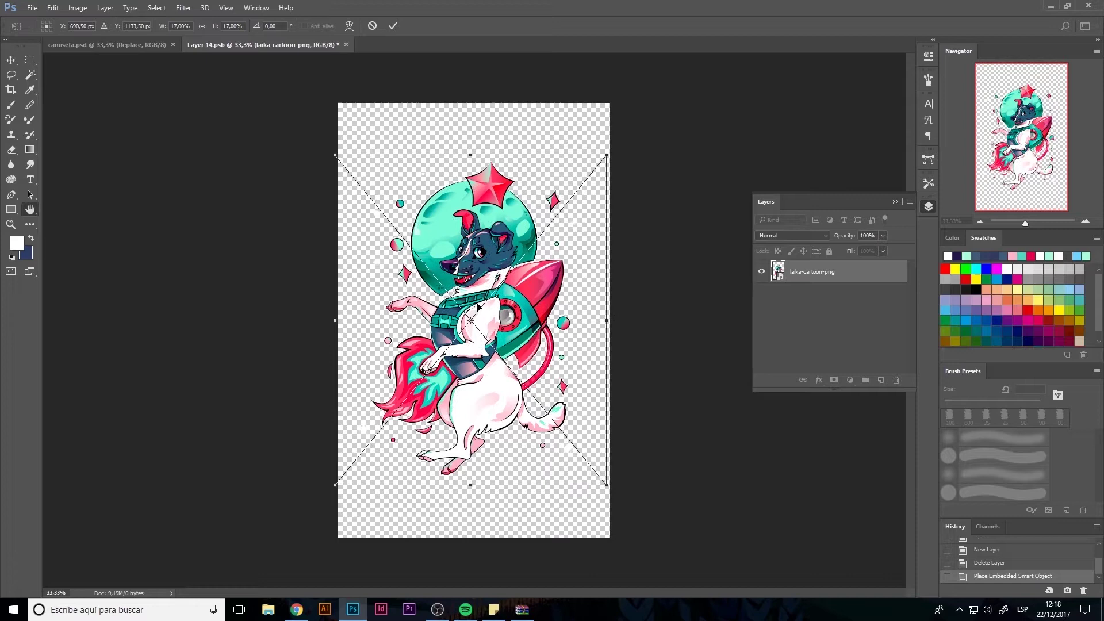
key("Return")
key("ctrl+s")
left_click(124, 45)
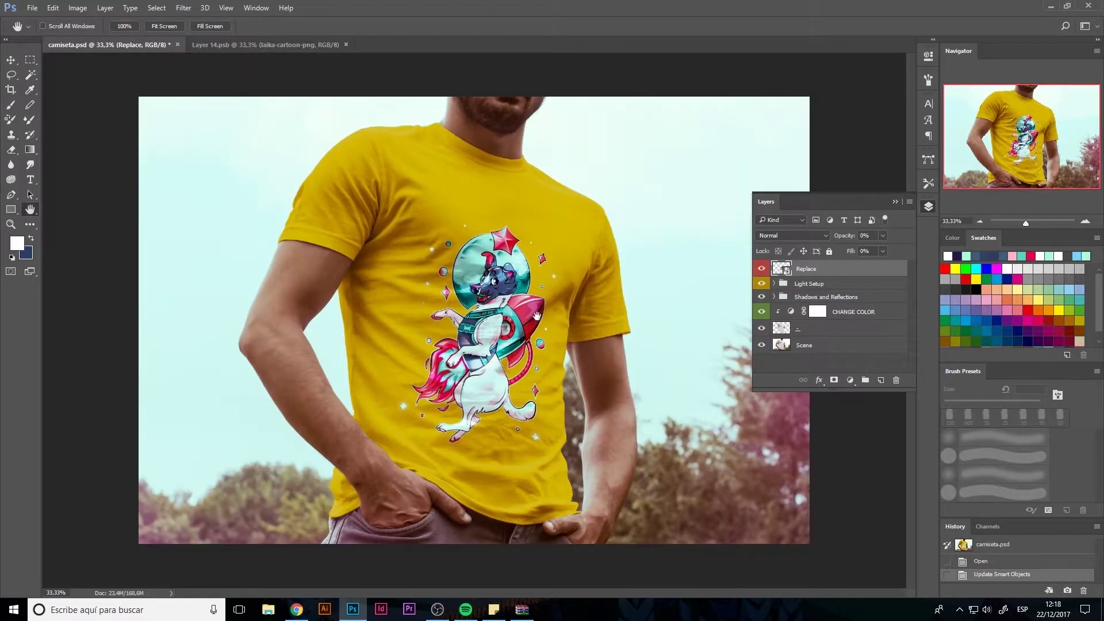
Step: Rotate the placed illustration to about -7.92°, shift it slightly up and right, and save the smart object to update the shirt
left_click(222, 45)
key("ctrl+t")
left_click_drag(610, 490, 633, 468)
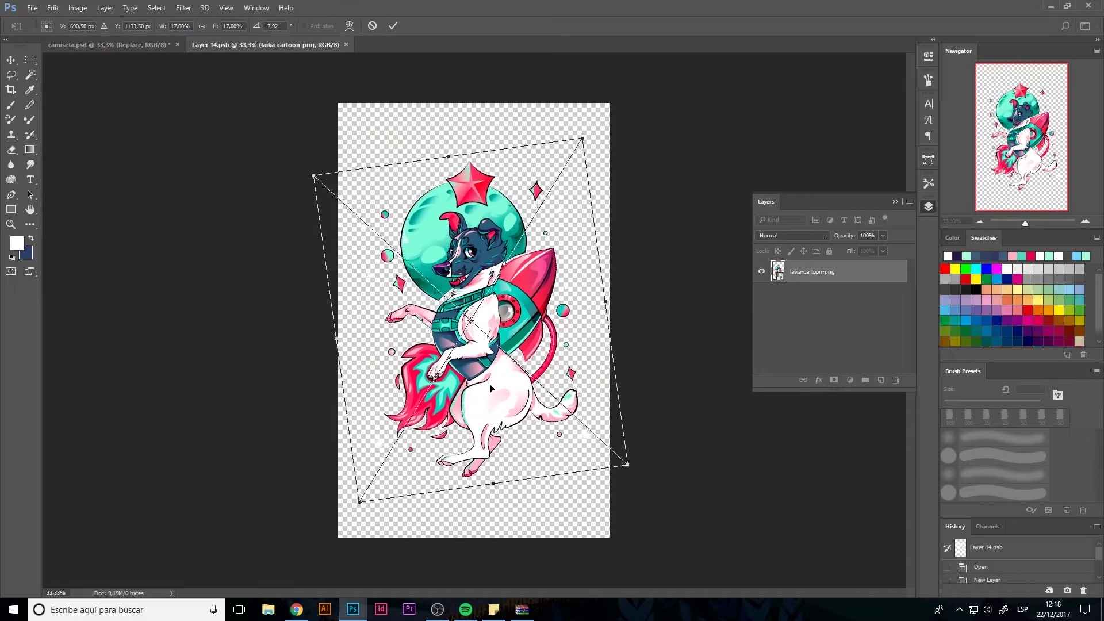
left_click_drag(491, 387, 507, 374)
key("Return")
key("ctrl+s")
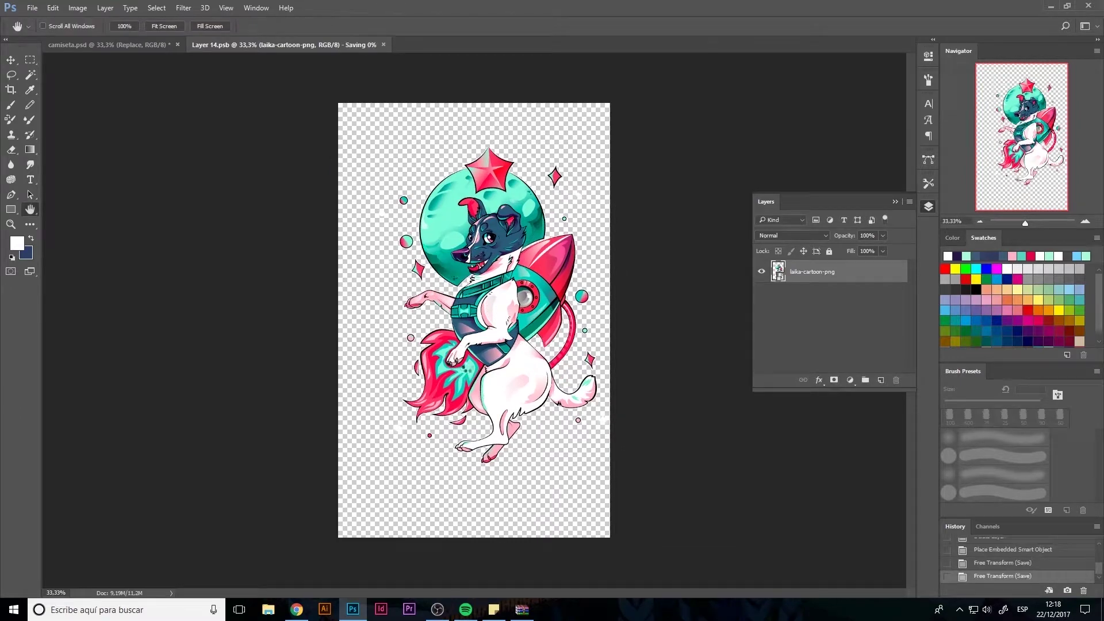
left_click(145, 50)
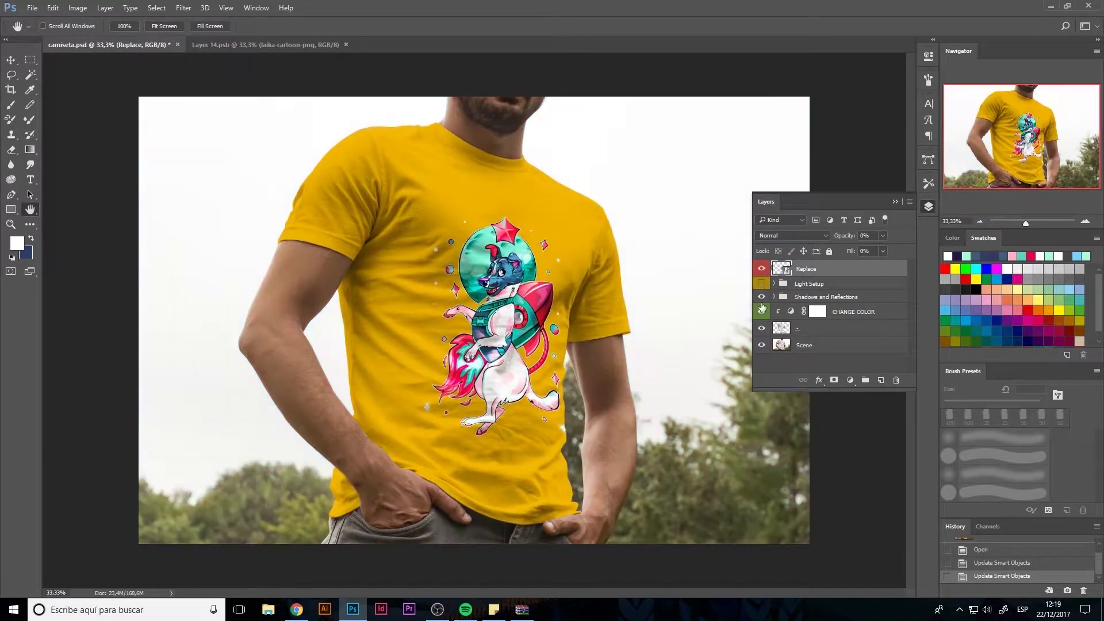
Step: With the Light Setup group hidden, darken the shirt to charcoal black through the CHANGE COLOR adjustment layer
double_click(793, 312)
left_click_drag(825, 171, 810, 171)
left_click(927, 207)
Step: Move the illustration in the Replace smart object slightly right, to about X 855 px, and save it to update the shirt
double_click(784, 277)
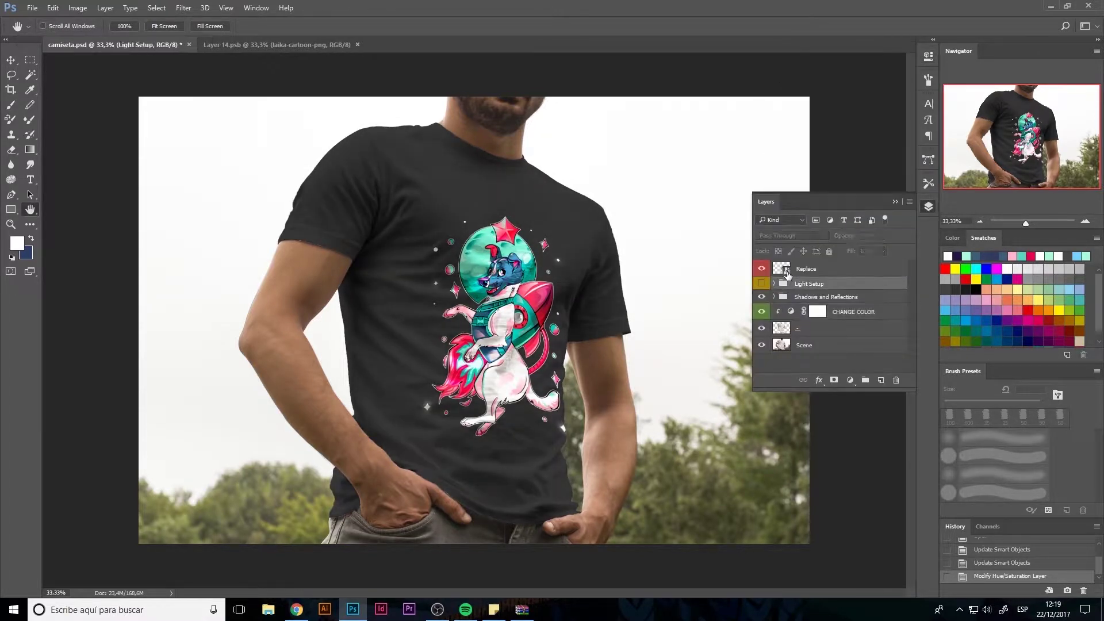
key("ctrl+t")
left_click_drag(499, 288, 512, 290)
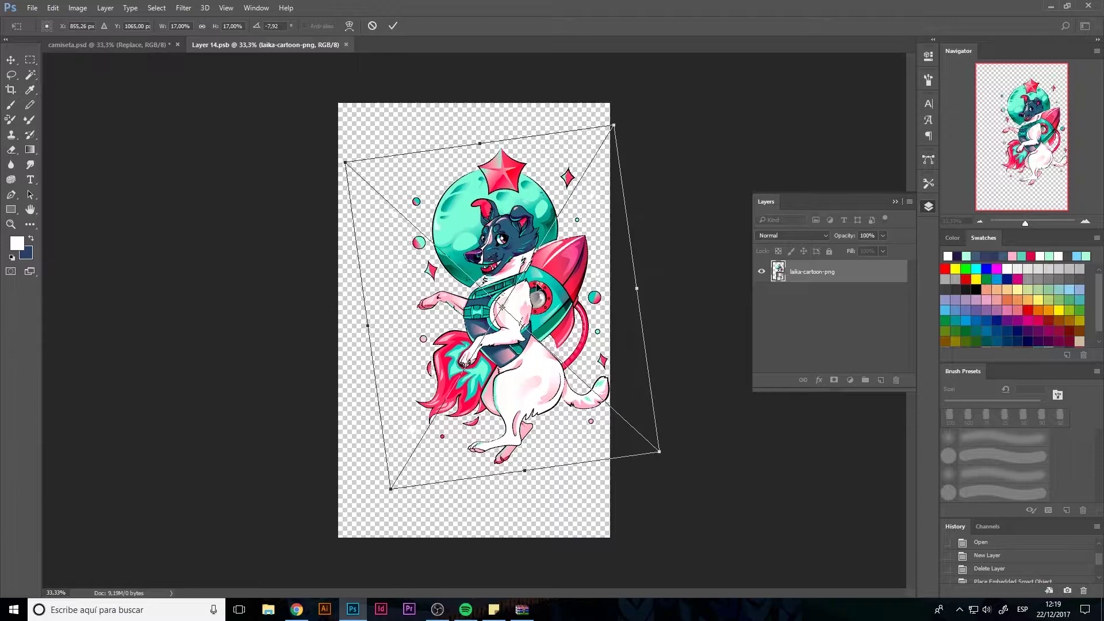
key("Return")
key("ctrl+s")
left_click(149, 46)
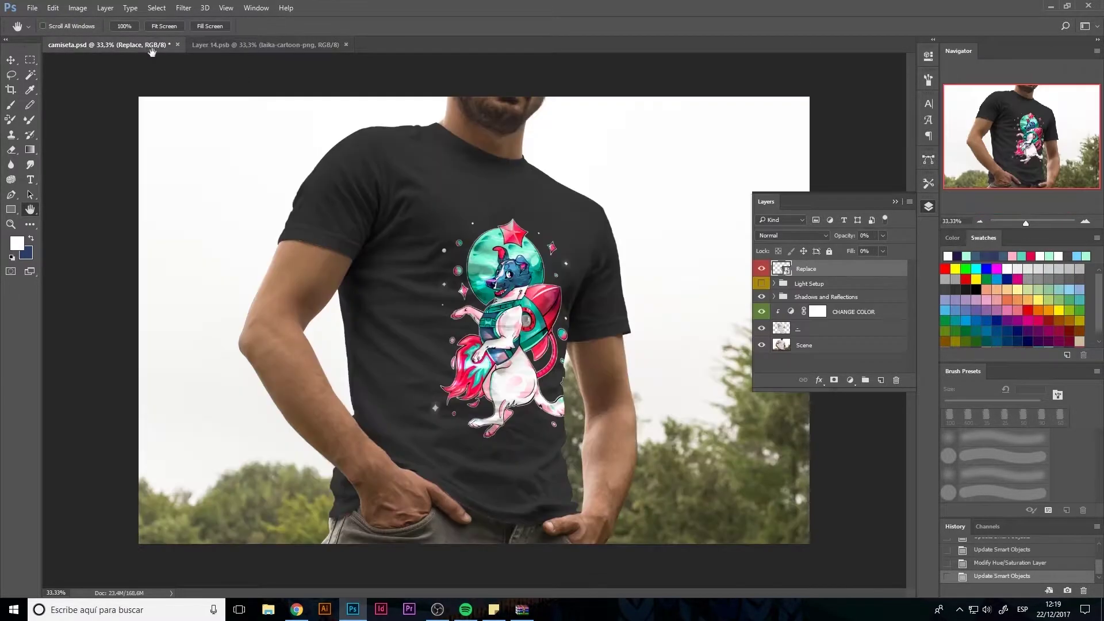
Step: Enlarge the illustration to about 18.93%, shift it slightly up and left, and save the smart object to update the shirt
left_click(303, 45)
key("ctrl+t")
left_click_drag(345, 162, 313, 132)
left_click_drag(473, 272, 479, 275)
left_click_drag(316, 135, 343, 165)
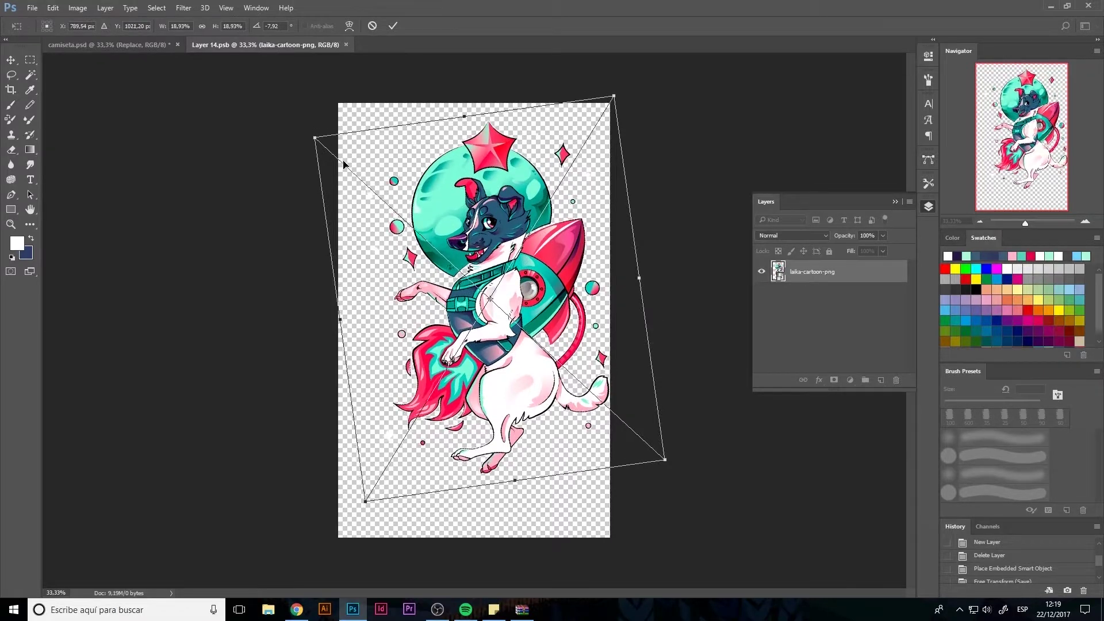
key("Return")
key("ctrl+s")
left_click(151, 45)
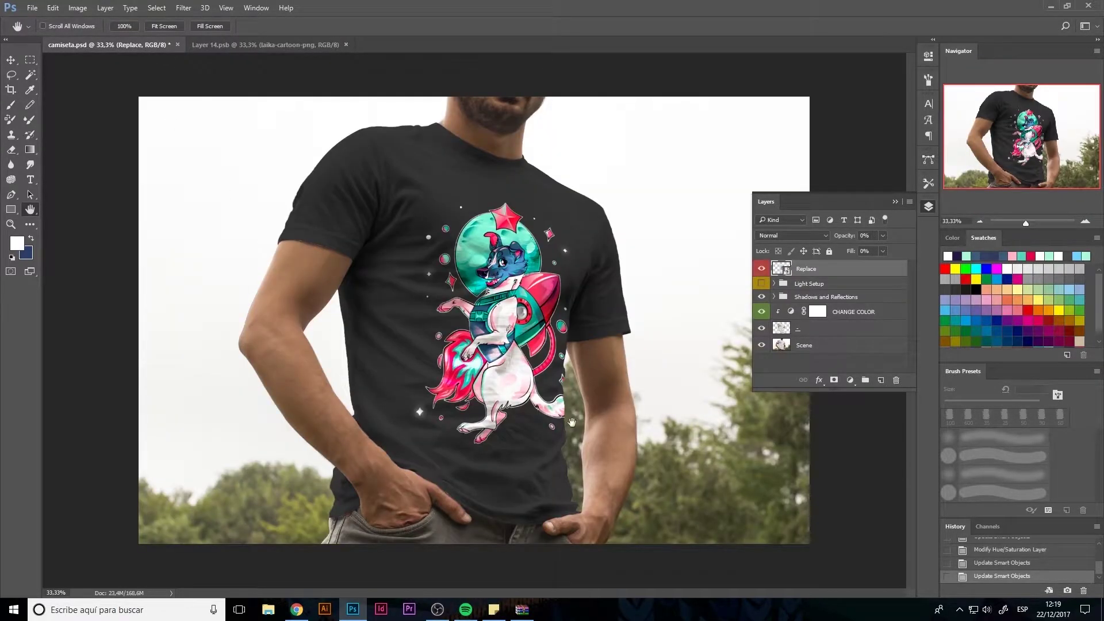
Step: Crop the shirt mockup on both sides to frame the man more tightly, keeping the full height
left_click(926, 207)
left_click(11, 90)
left_click_drag(140, 320, 170, 320)
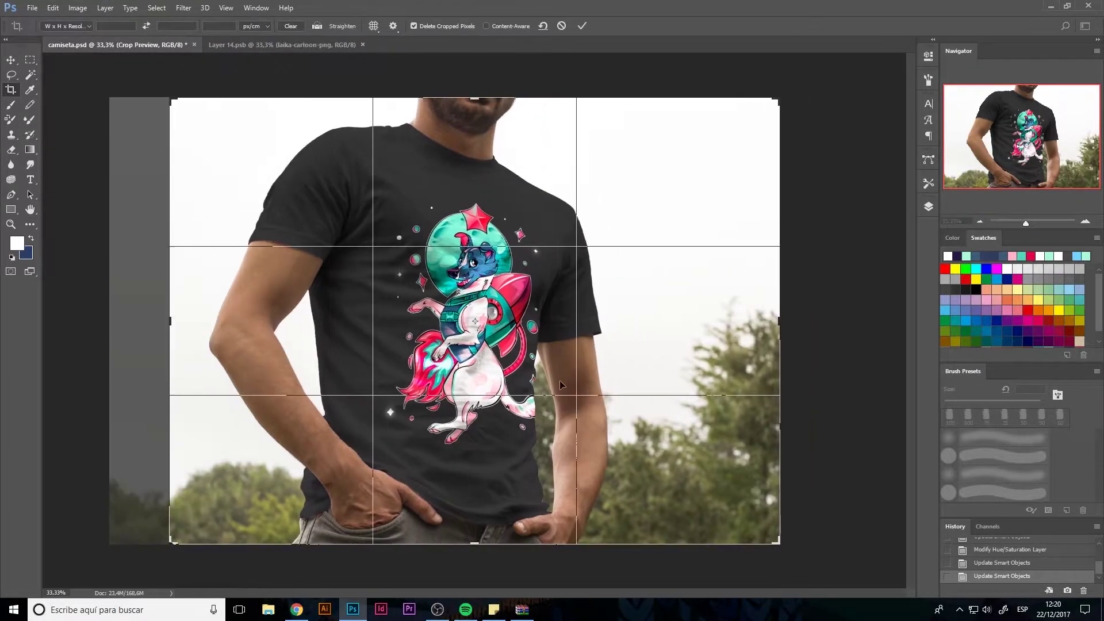
left_click_drag(779, 322, 710, 320)
key("Return")
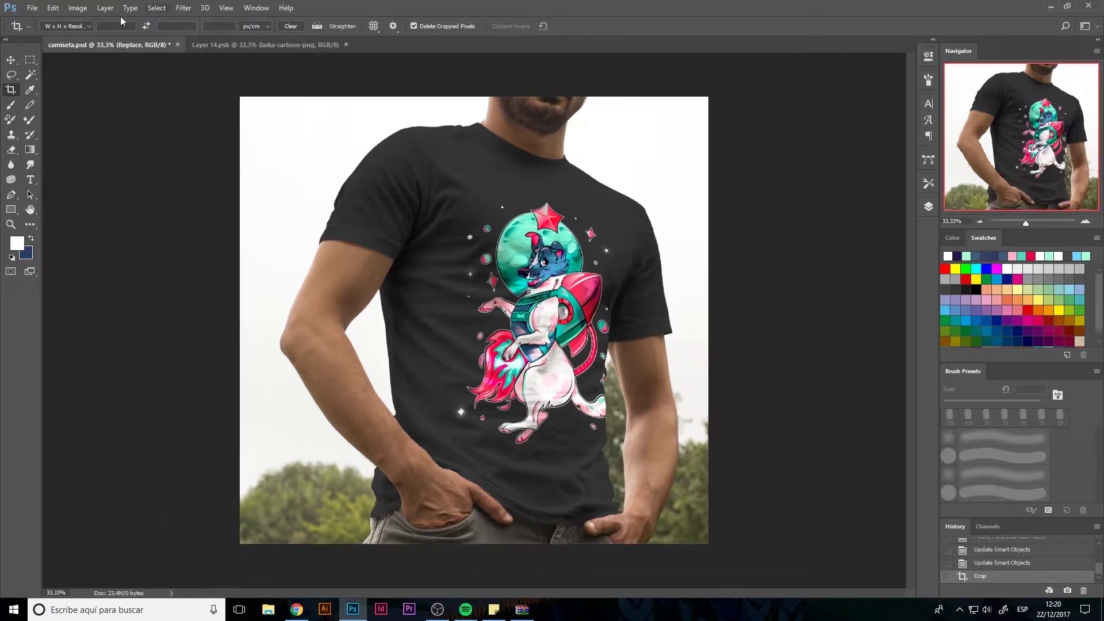
Step: Export the mockup with Save for Web as a 2000 px wide JPEG named camiseta in the laika cartoon folder
left_click(33, 8)
mouse_move(144, 173)
left_click(230, 217)
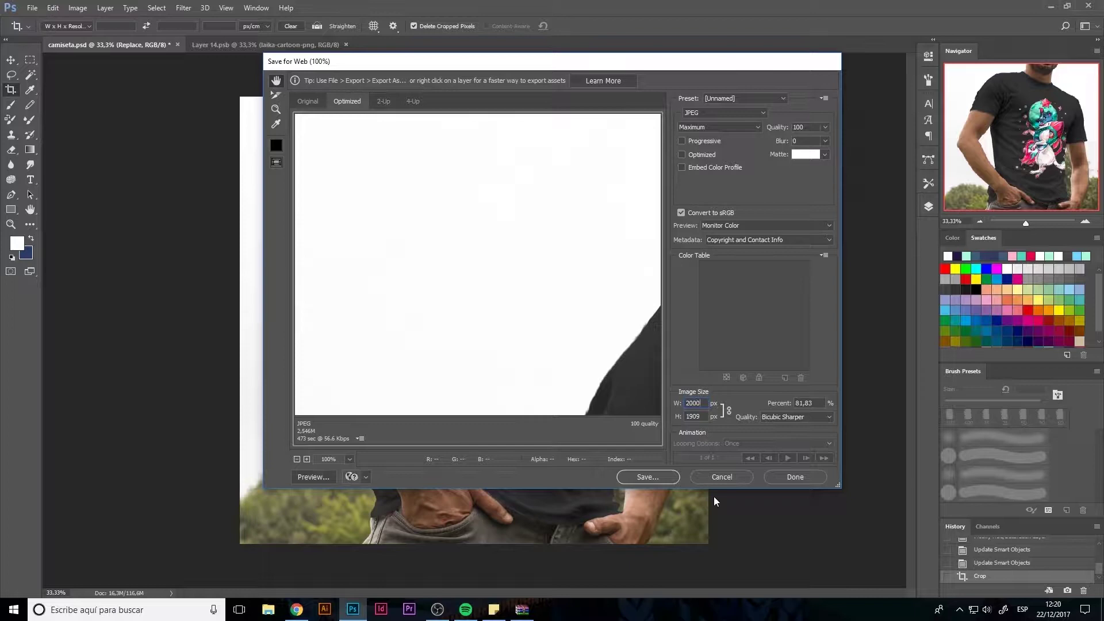
left_click(646, 475)
left_click(562, 284)
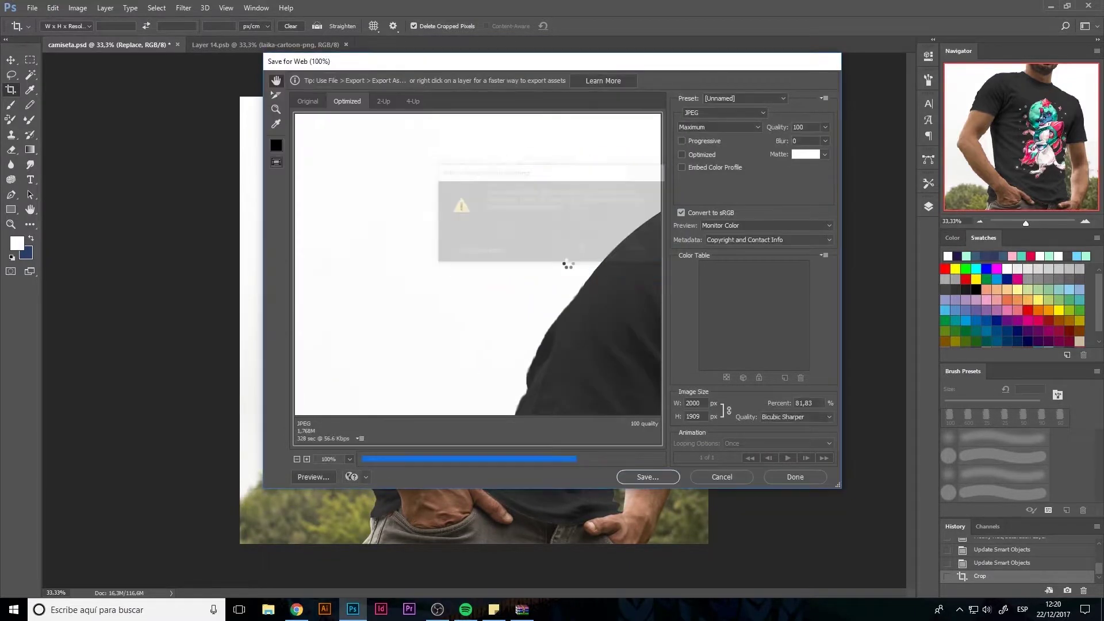
Step: Examine the illustration on the shirt up close, from the collar down to the dog's feet
double_click(30, 209)
key("ctrl+plus")
key("ctrl+plus")
left_click_drag(636, 243, 578, 350)
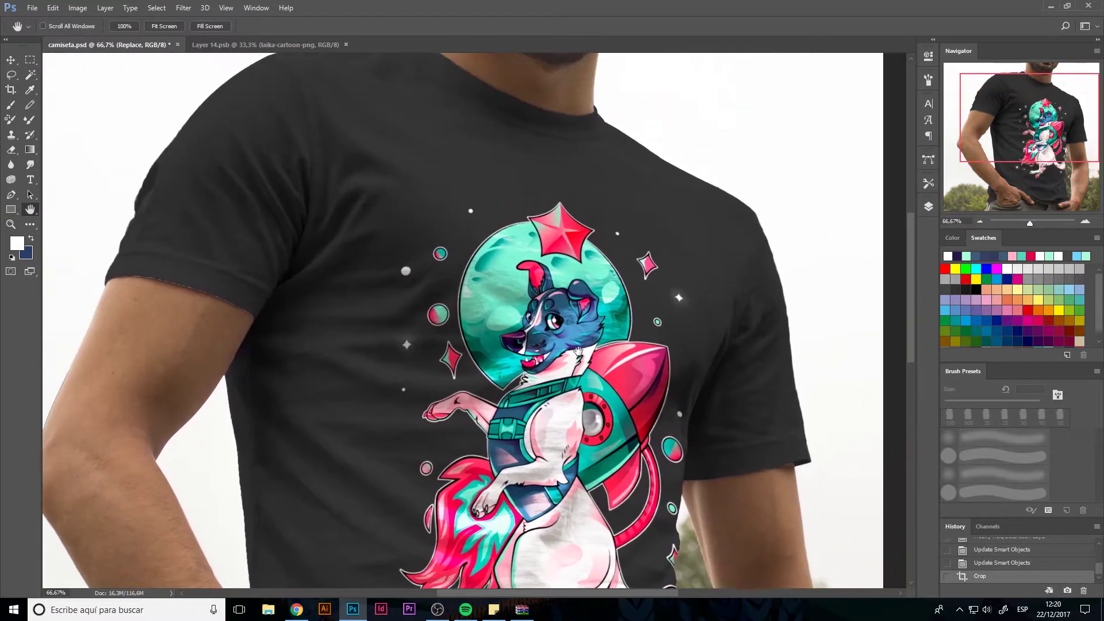
scroll(578, 352, "down", 5)
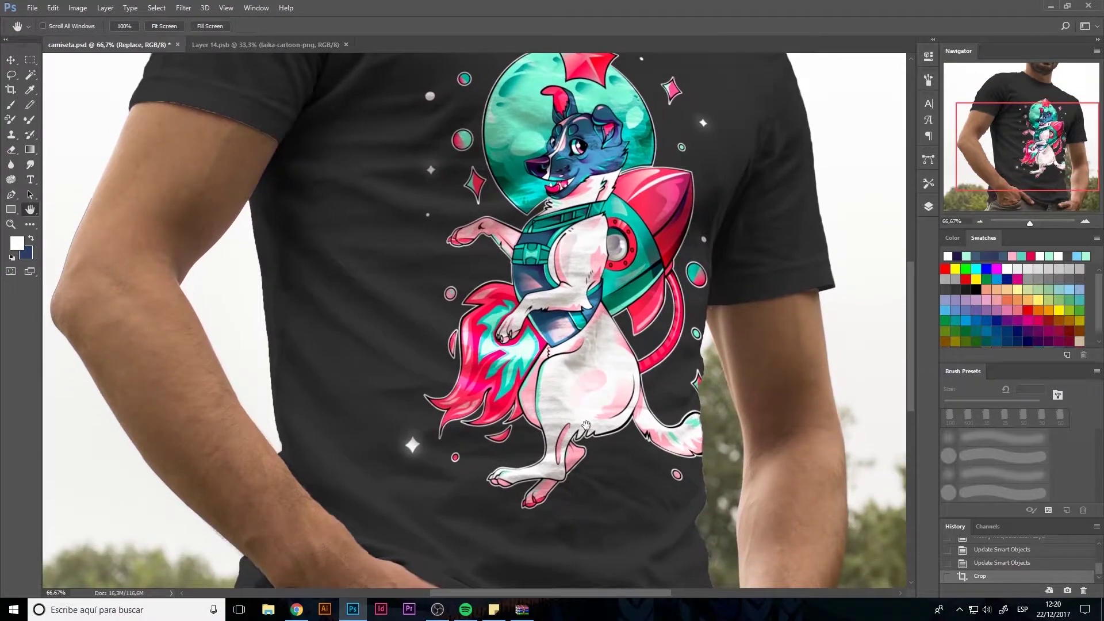
left_click_drag(669, 260, 672, 328)
double_click(30, 209)
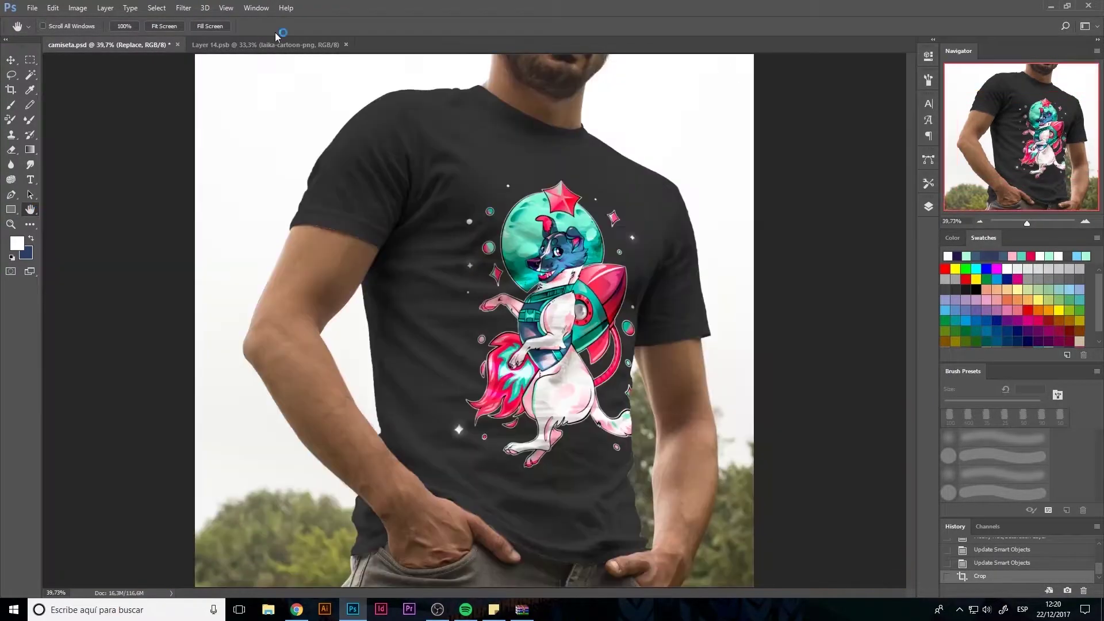
Step: Close Layer 14.psb and camiseta.psd, discarding the mockup's changes
left_click(345, 44)
left_click(177, 44)
left_click(490, 231)
Step: Open Canvas Tote Bag MockUp.psd from the LAIKA MOCKUP folder and clear its guides
left_click(31, 8)
left_click(43, 30)
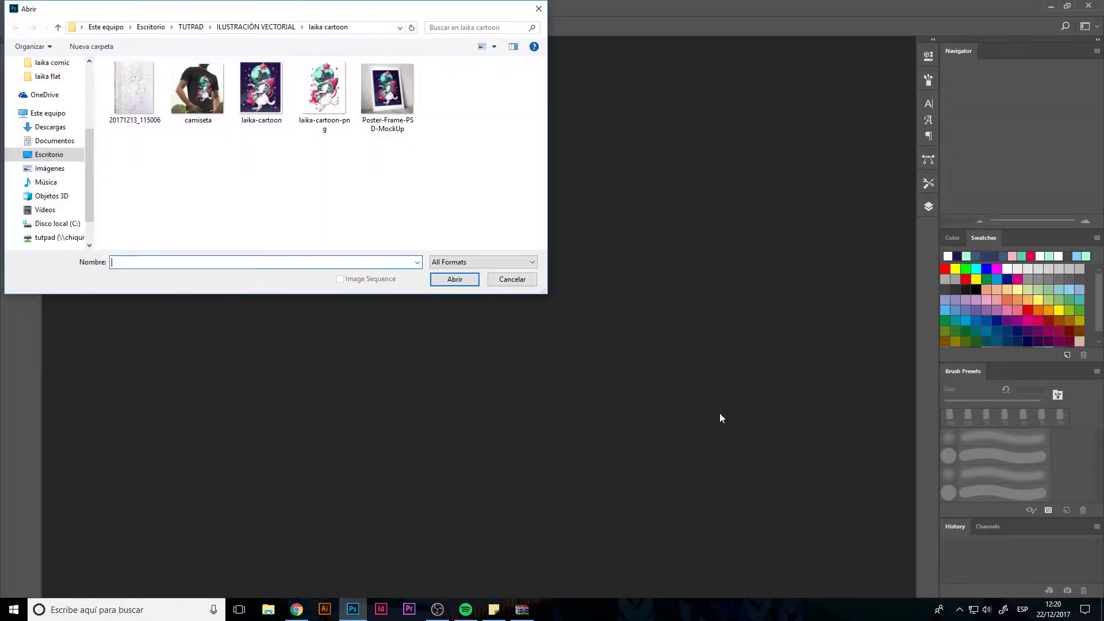
left_click_drag(322, 10, 503, 147)
left_click(417, 164)
double_click(512, 248)
double_click(435, 239)
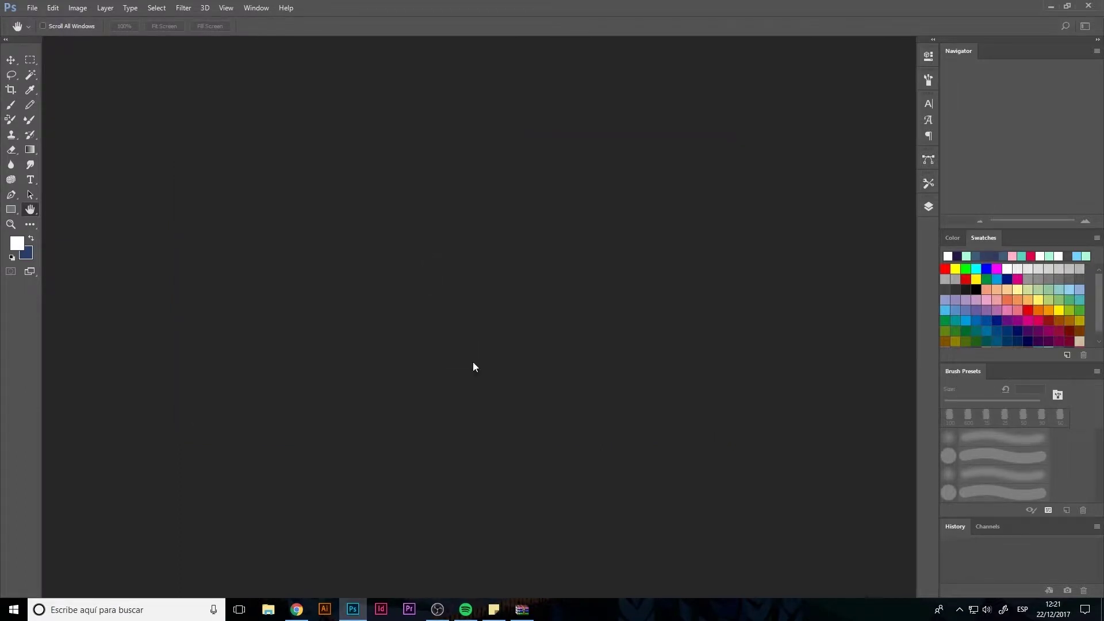
left_click(226, 8)
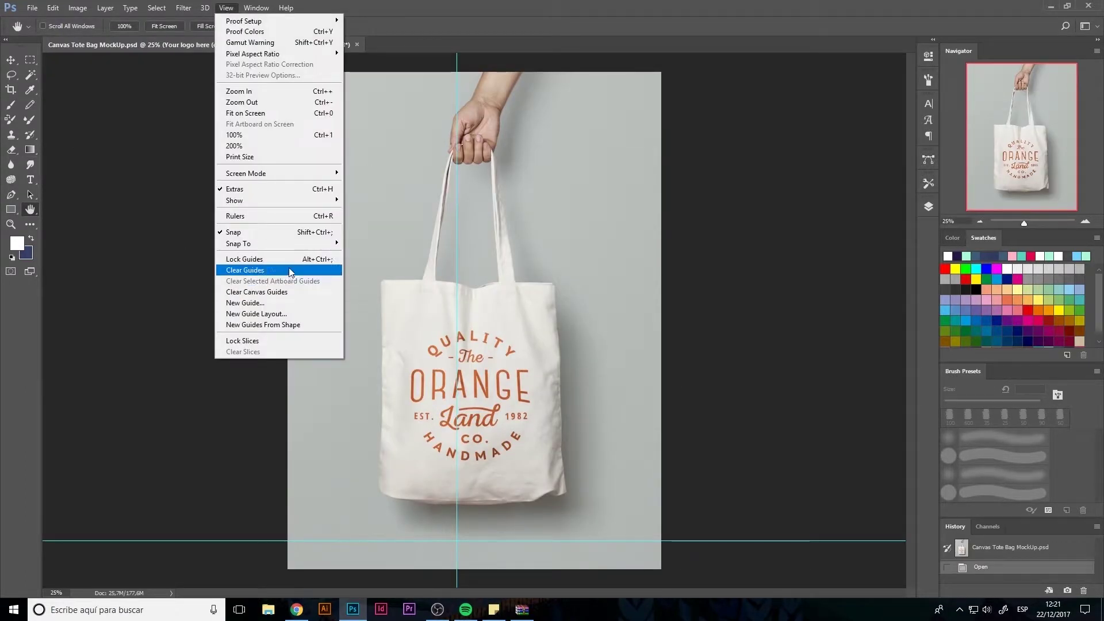
left_click(253, 271)
Step: Examine the tote bag mockup's layers, checking the Mock group's contents and toggling layer visibility
left_click(927, 206)
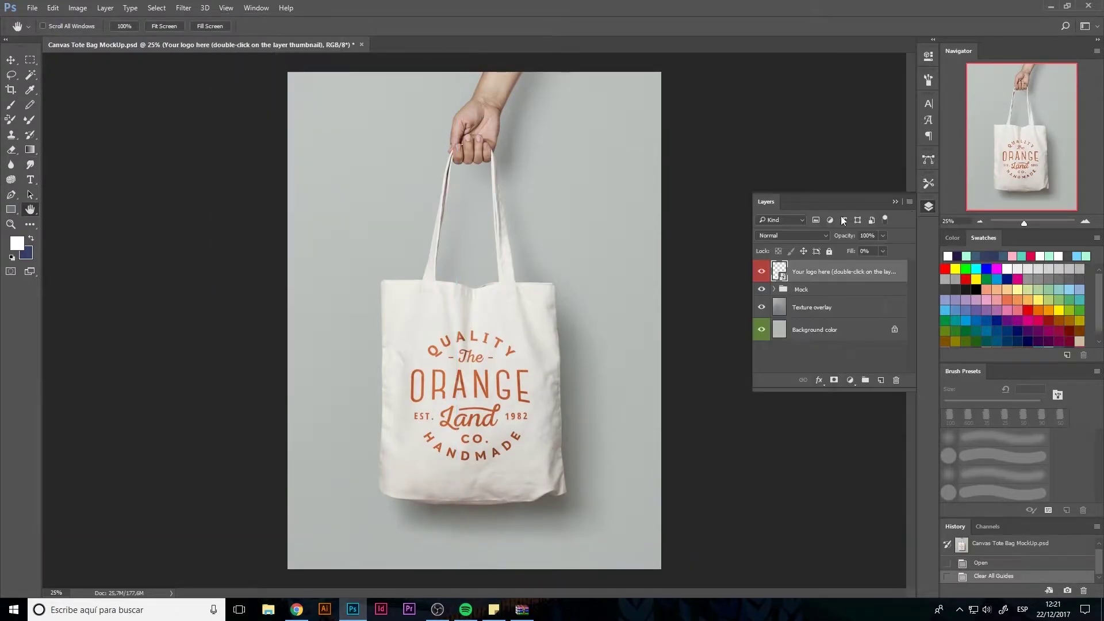
left_click(783, 289)
left_click(774, 289)
left_click(760, 352)
left_click(760, 352)
scroll(760, 352, "down", 1)
scroll(764, 333, "up", 1)
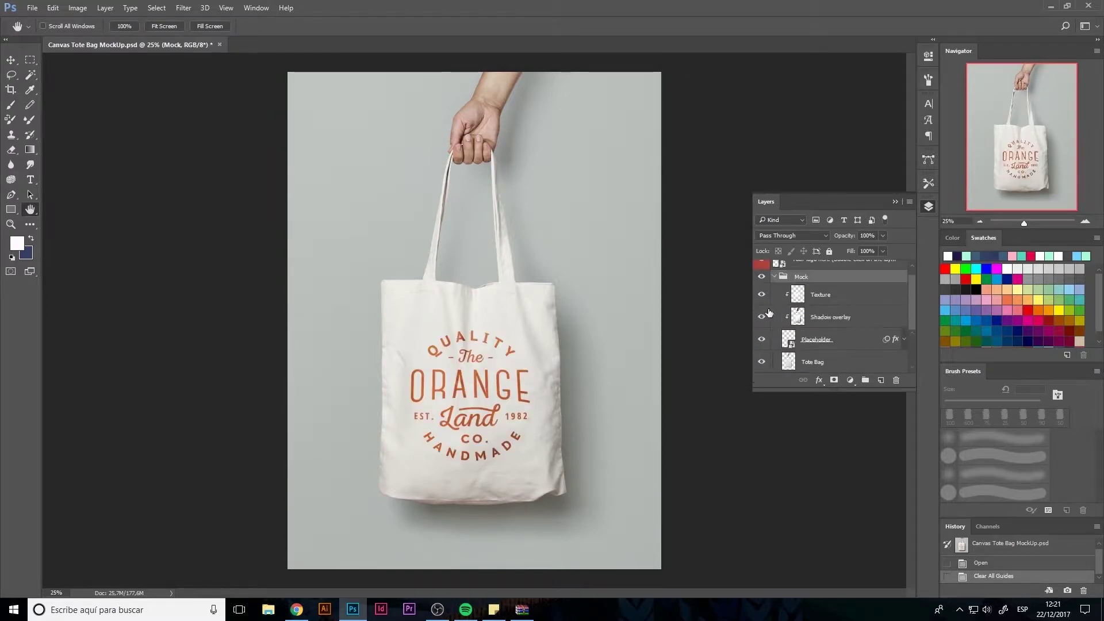
left_click(774, 278)
left_click(761, 289)
left_click(761, 289)
Step: Add a Brightness/Contrast adjustment layer above the Mock group with brightness 17 and contrast 7
left_click(850, 380)
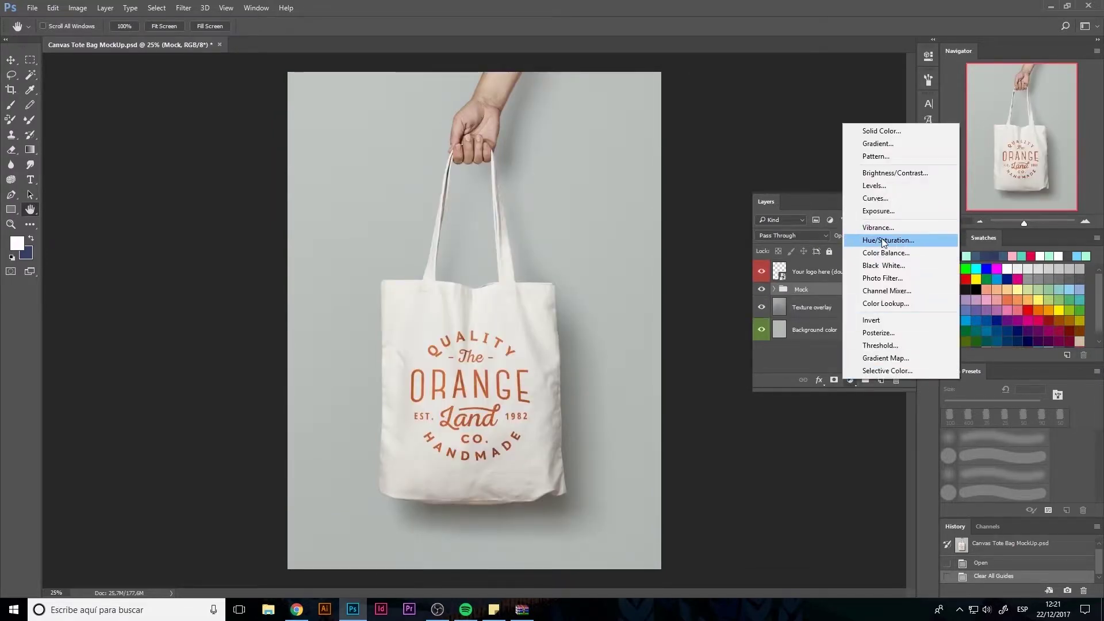
left_click(888, 170)
left_click_drag(848, 114, 856, 118)
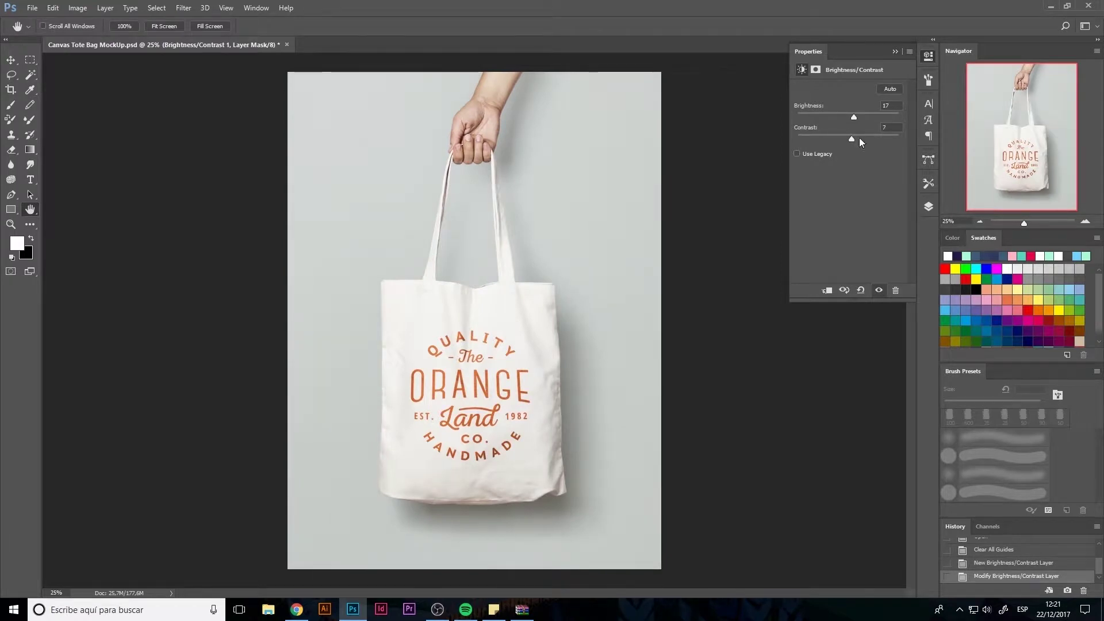
left_click(928, 55)
left_click(928, 206)
Step: Try to transform all layers together, from Background color up to the logo layer, with the whole canvas selected
left_click(783, 271)
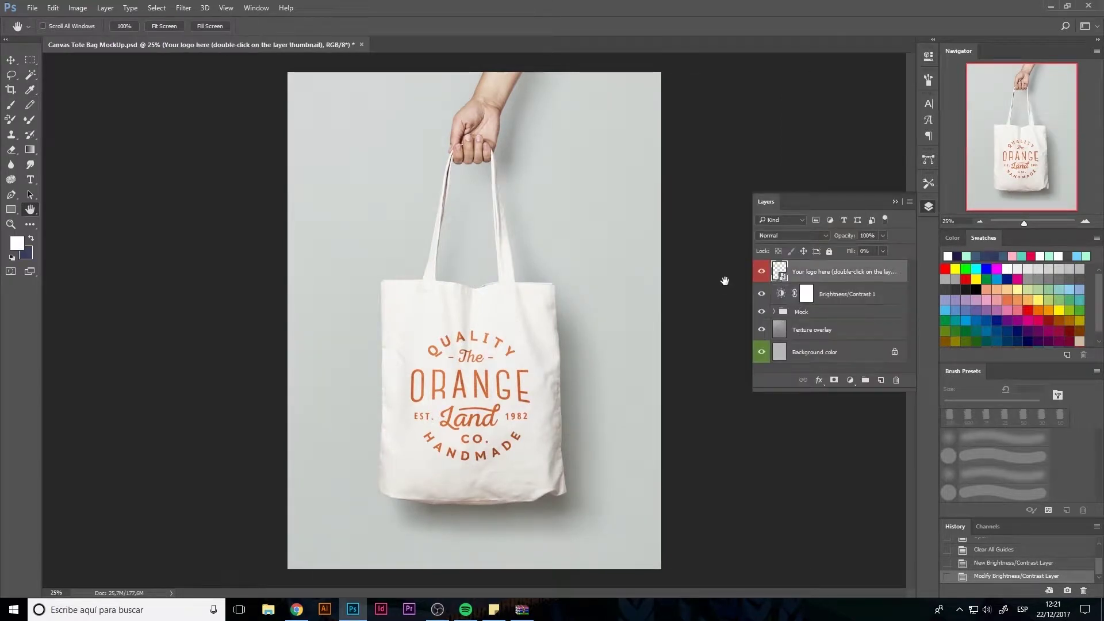
key("ctrl+a")
left_click(11, 60)
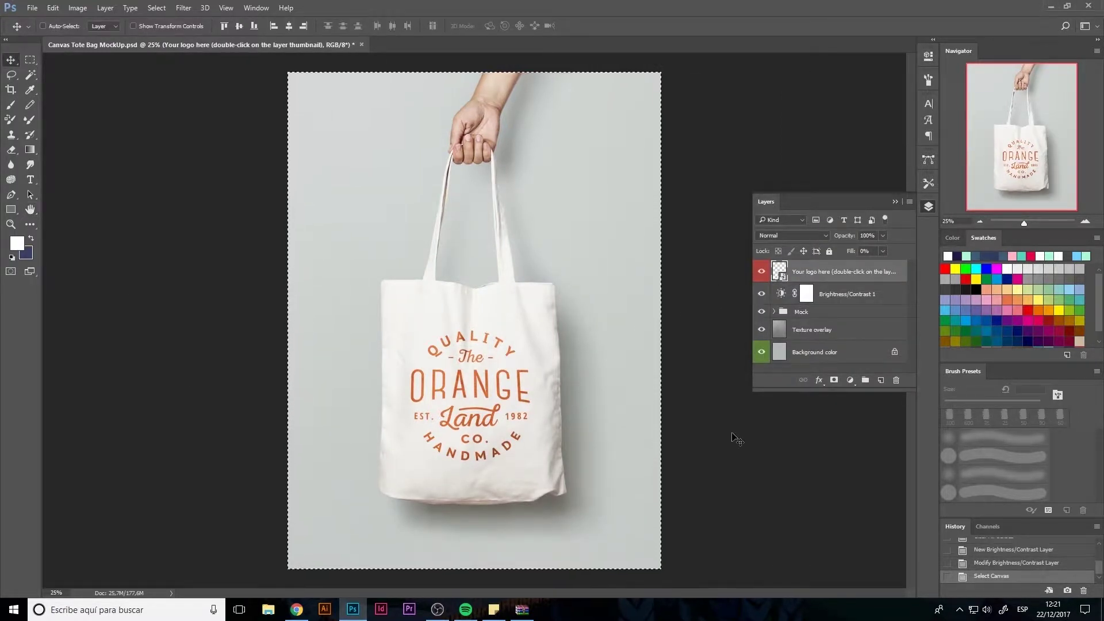
left_click(823, 356)
left_click(822, 271, "shift")
key("ctrl+t")
left_click(472, 230)
Step: Enlarge the layers from Texture overlay up to the logo layer together so the tote bag fills more of the canvas
left_click(833, 333)
left_click(807, 276, "shift")
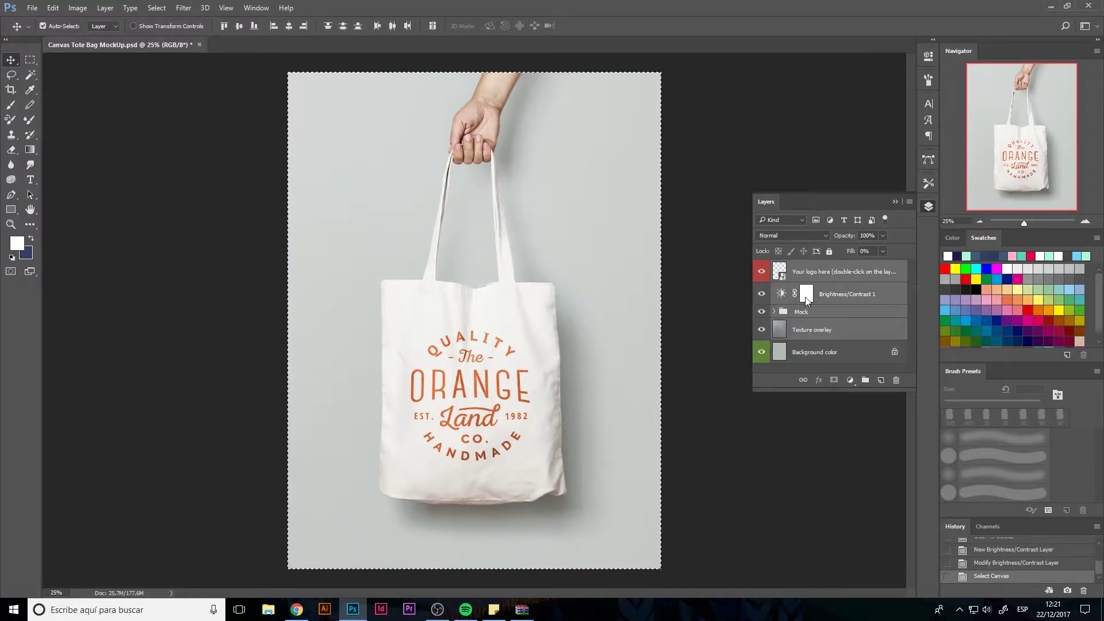
key("ctrl+t")
key("Return")
left_click_drag(661, 568, 759, 597)
mouse_move(523, 484)
left_mouse_down()
mouse_move(531, 464)
mouse_move(531, 476)
left_mouse_up()
key("Return")
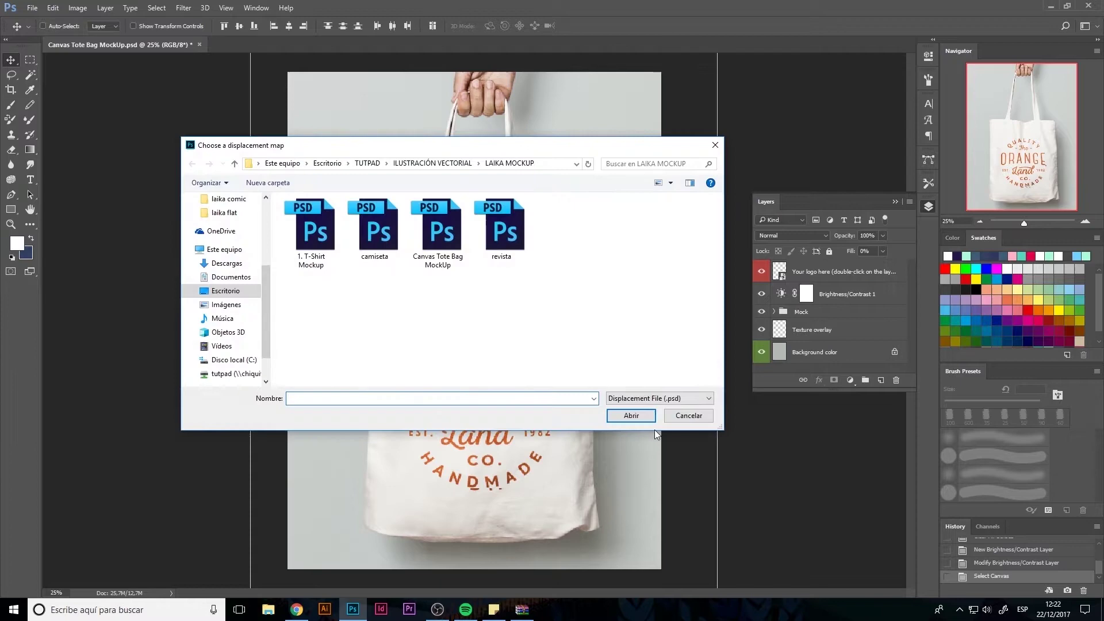
Step: Empty the tote bag's "Your logo here" smart object, leaving one blank layer, save it and clear its guides
left_click(796, 270)
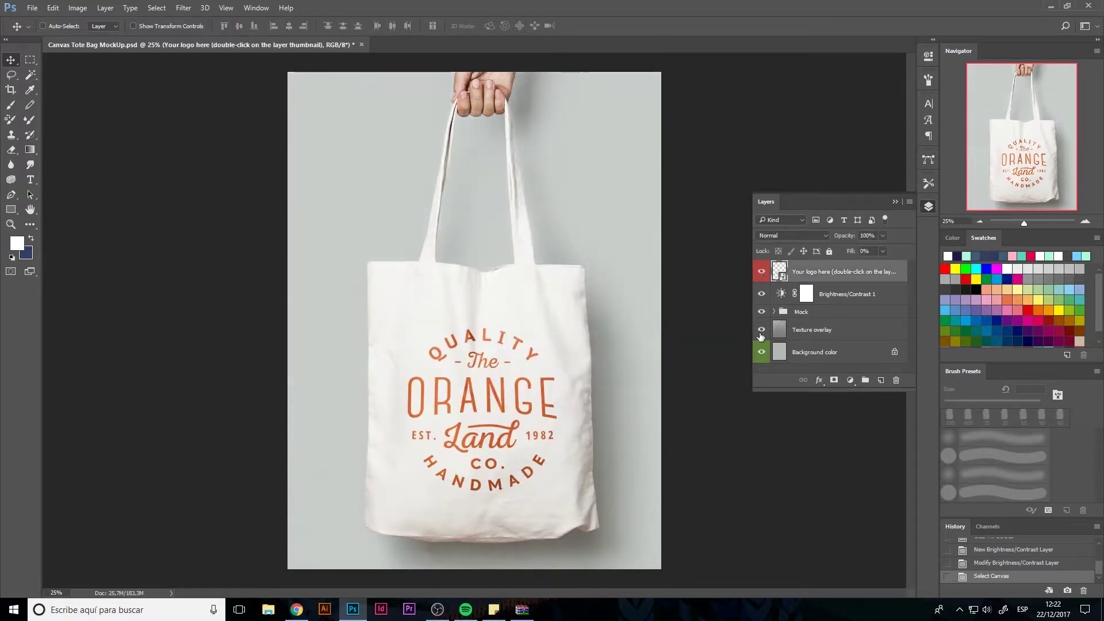
double_click(779, 271)
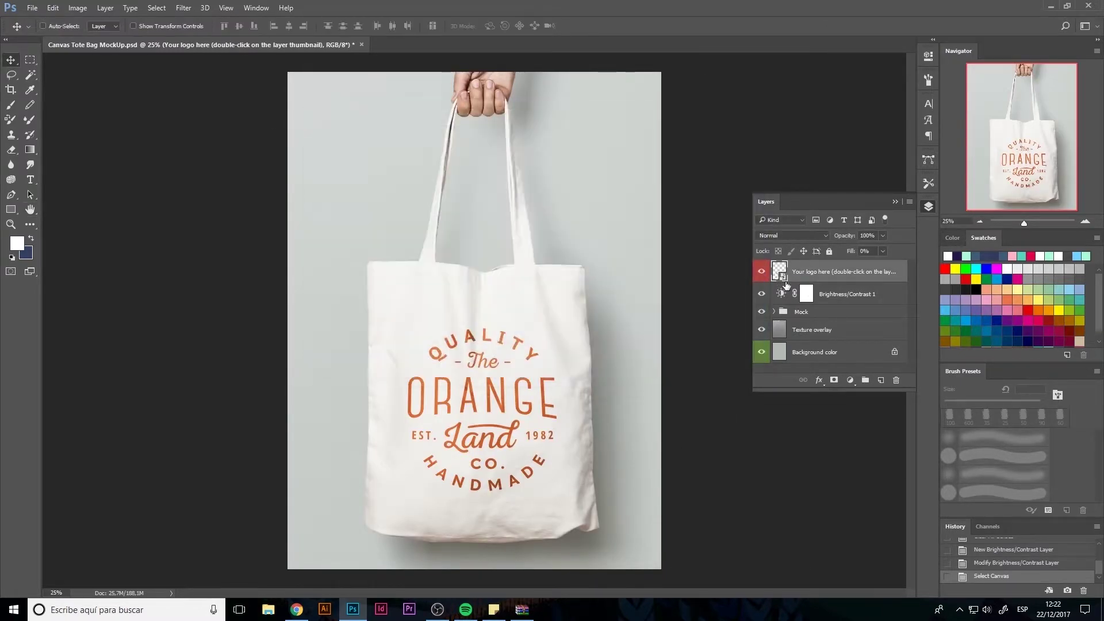
left_click(593, 292)
key("ctrl+s")
left_click(220, 46)
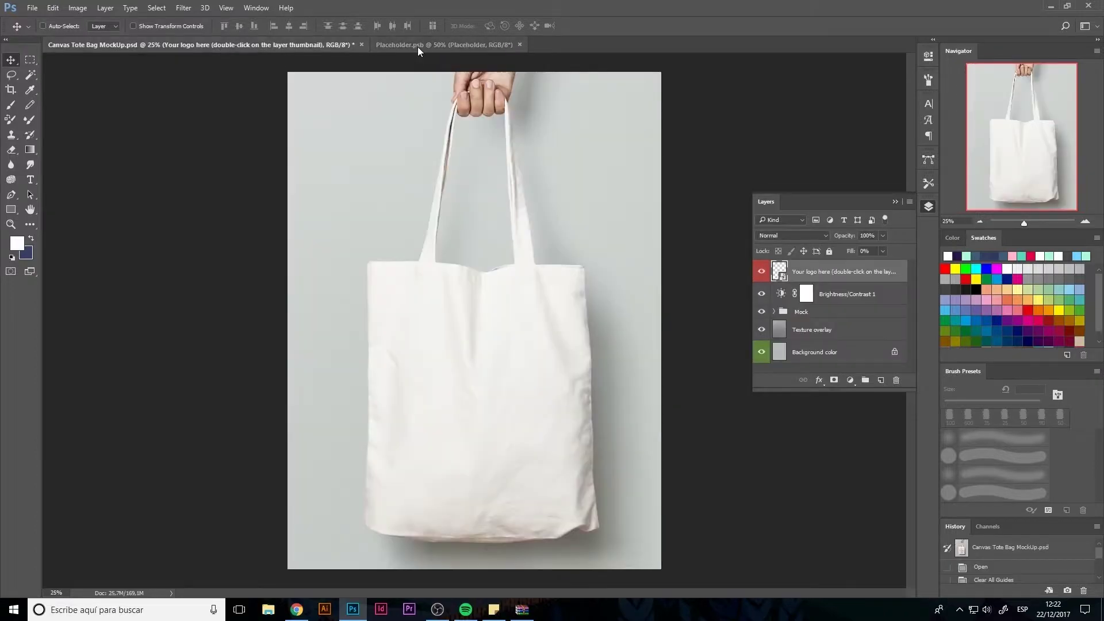
left_click(419, 46)
left_click(880, 380)
left_click(895, 379)
left_click(226, 8)
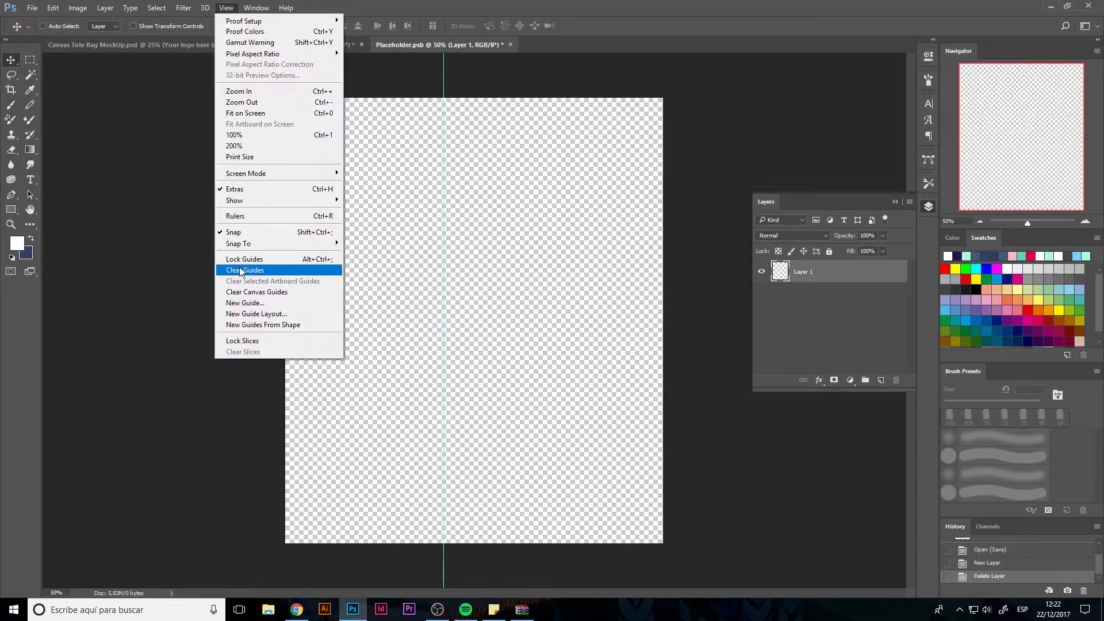
left_click(247, 268)
Step: Place the laika-flat image from the laika flat folder into the placeholder and save it to update the tote bag mockup
left_click(33, 7)
left_click(63, 220)
left_click(424, 163)
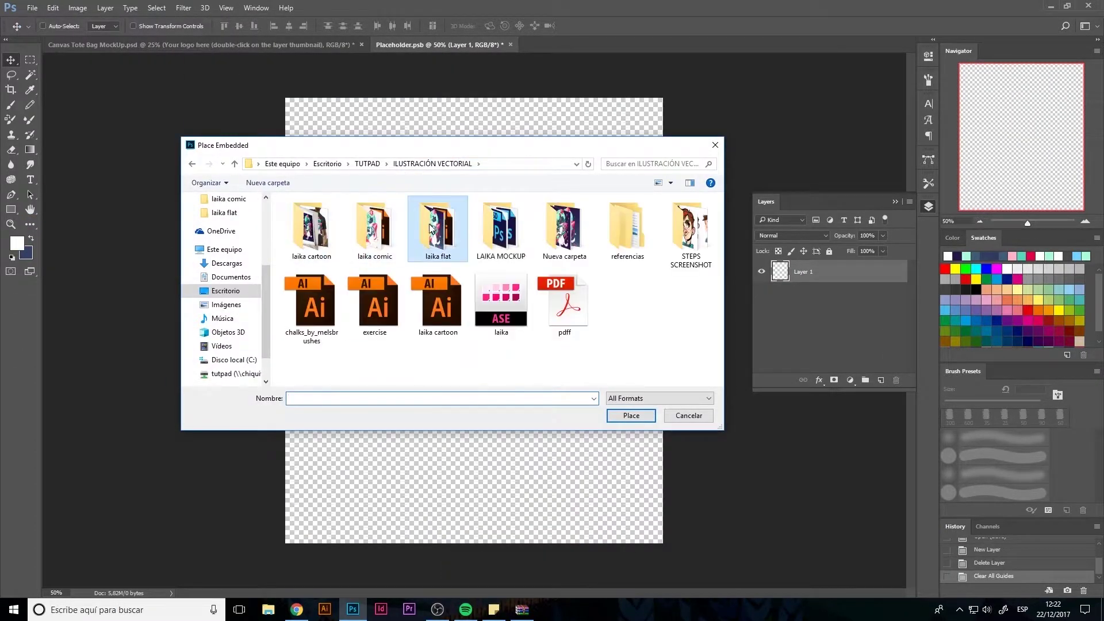
double_click(438, 227)
double_click(689, 227)
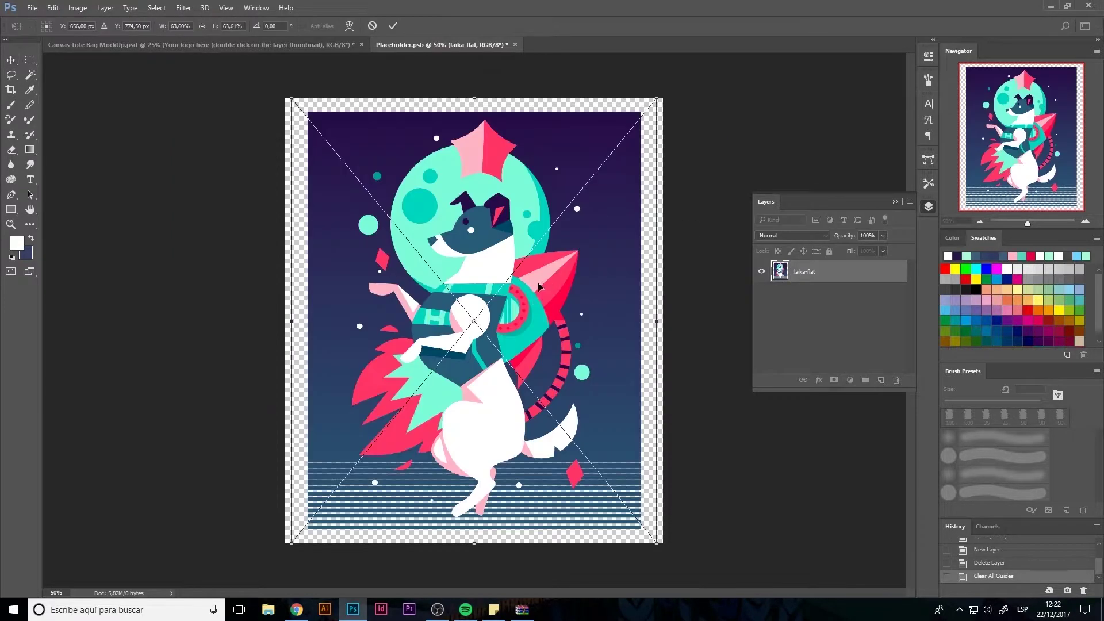
key("Return")
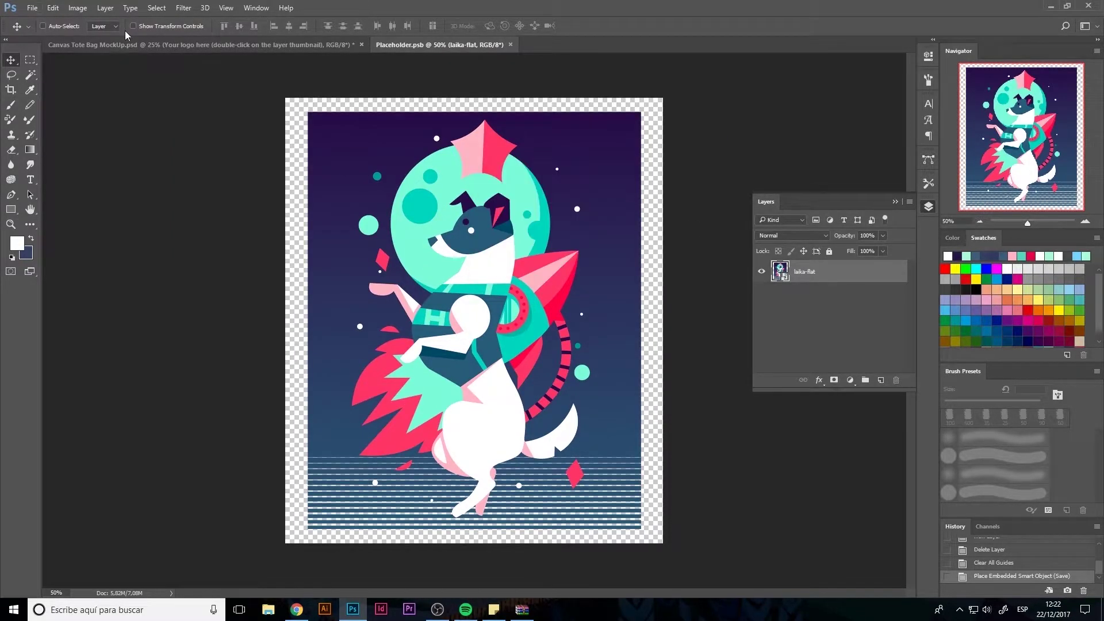
left_click(32, 7)
left_click(42, 124)
key("ctrl+Tab")
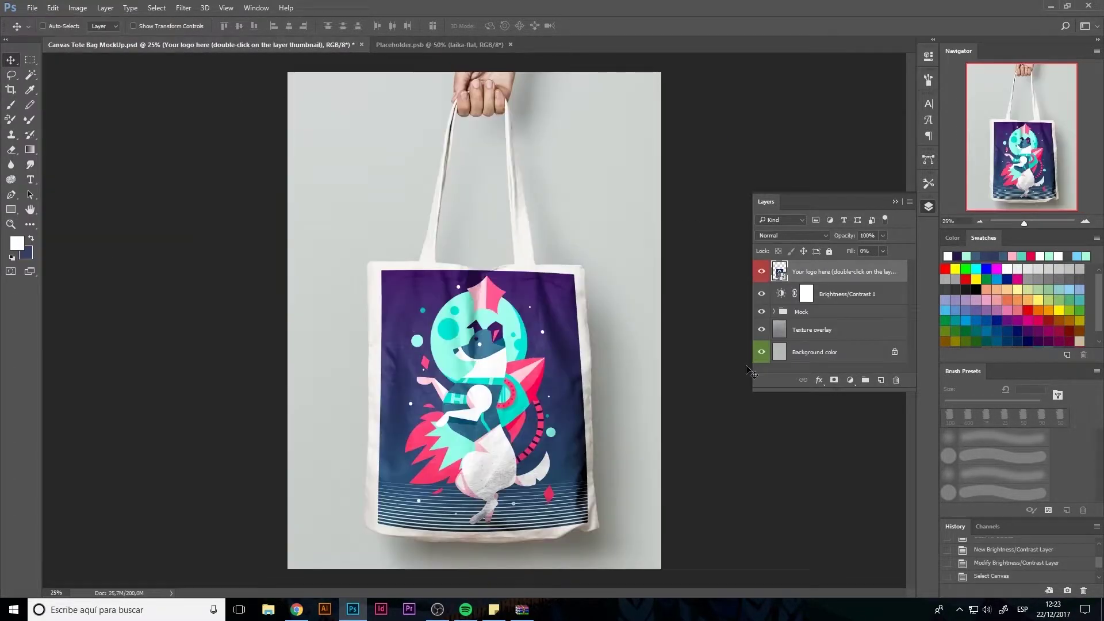
Step: Scale the laika-flat artwork down proportionally inside the placeholder, shift it slightly lower, and save to update the tote bag
double_click(814, 277)
key("Escape")
double_click(779, 276)
key("ctrl+t")
left_click_drag(658, 97, 641, 117)
left_click_drag(498, 294, 498, 305)
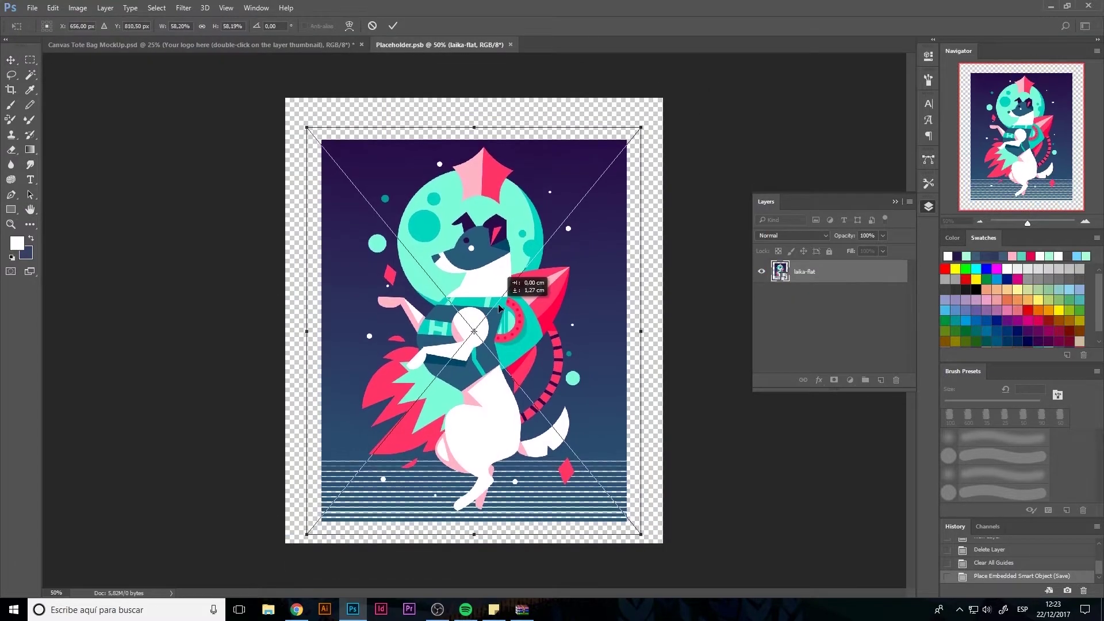
key("Return")
key("ctrl+s")
key("ctrl+Tab")
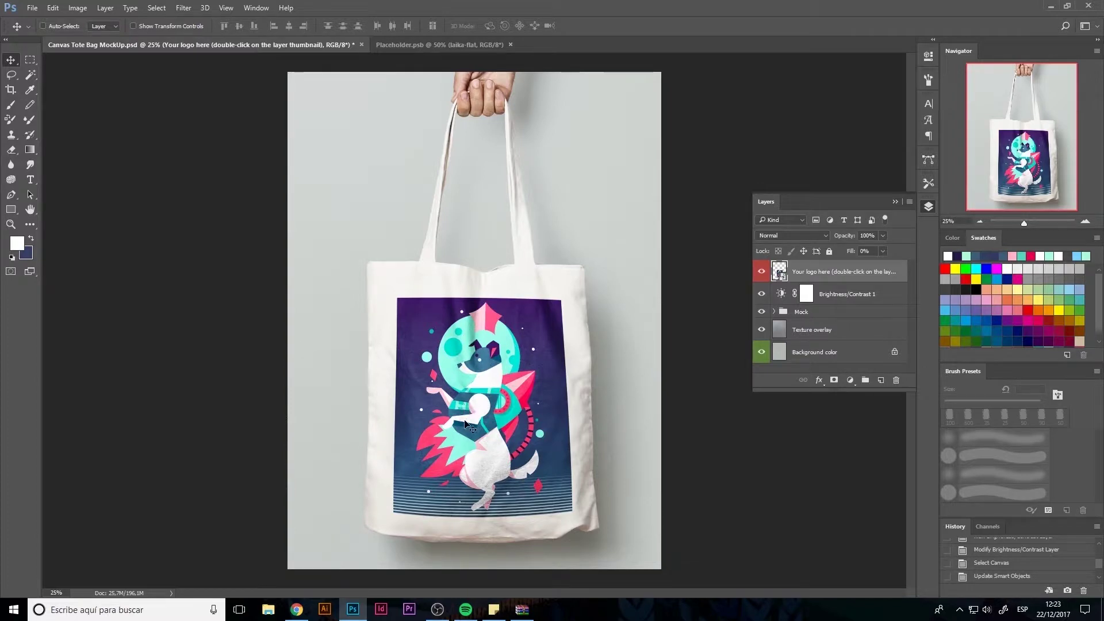
Step: Duplicate the tote bag mockup document and replace the artwork in the copy's logo smart object with a blank layer
left_click(77, 7)
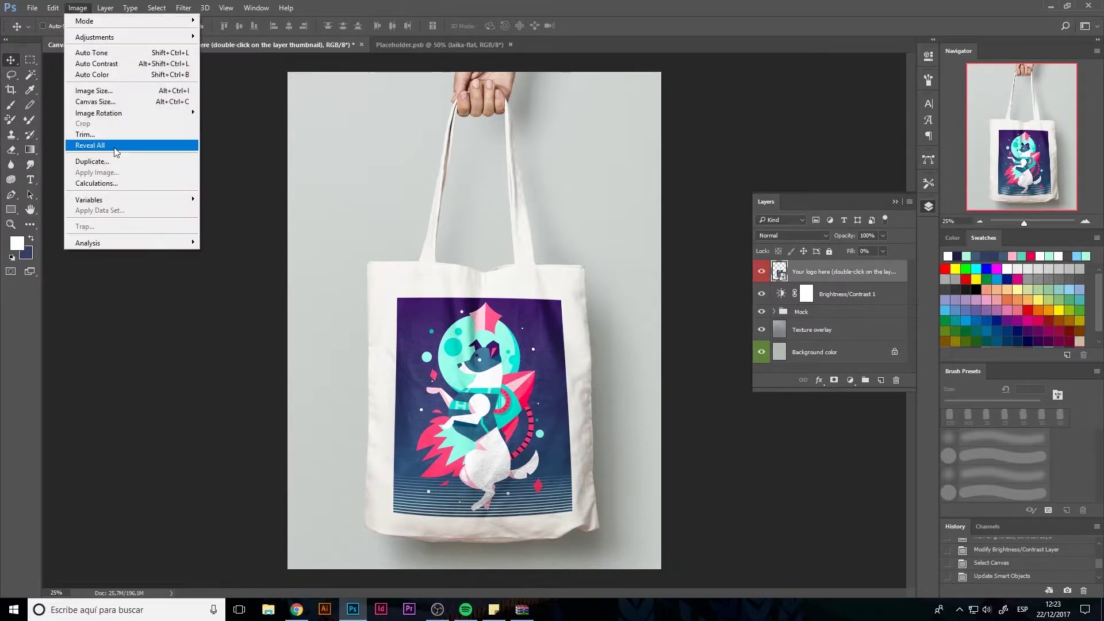
left_click(115, 161)
left_click(642, 202)
double_click(779, 272)
key("Return")
left_click(880, 380)
left_click(816, 293)
key("Delete")
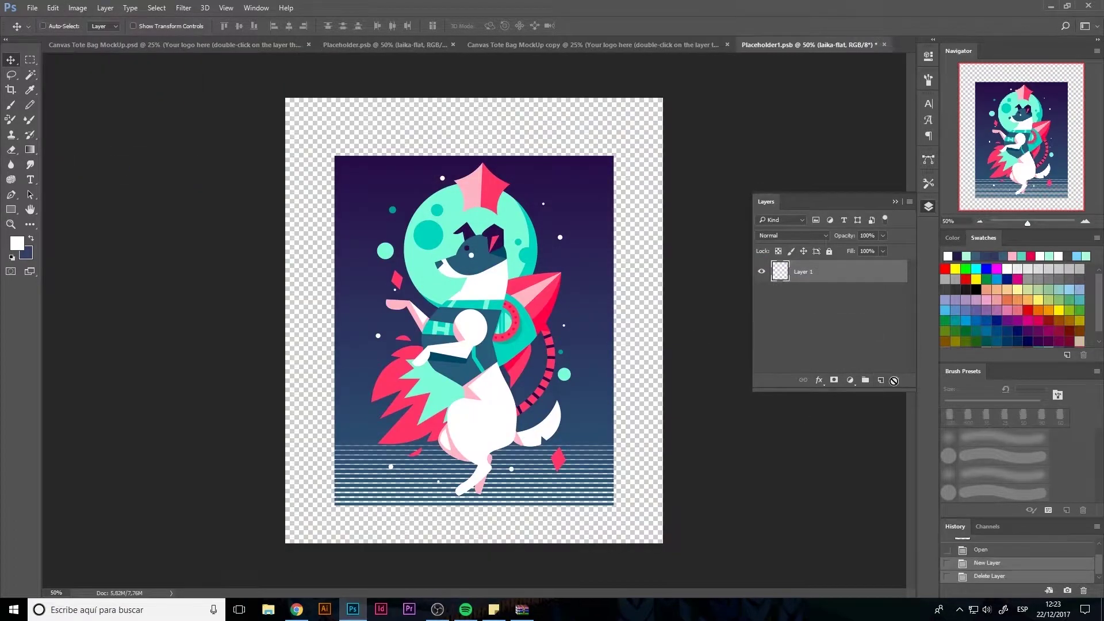
Step: Place the laika-flat2 illustration into the copy's placeholder, scaled down and moved slightly lower
left_click(32, 7)
left_click(69, 221)
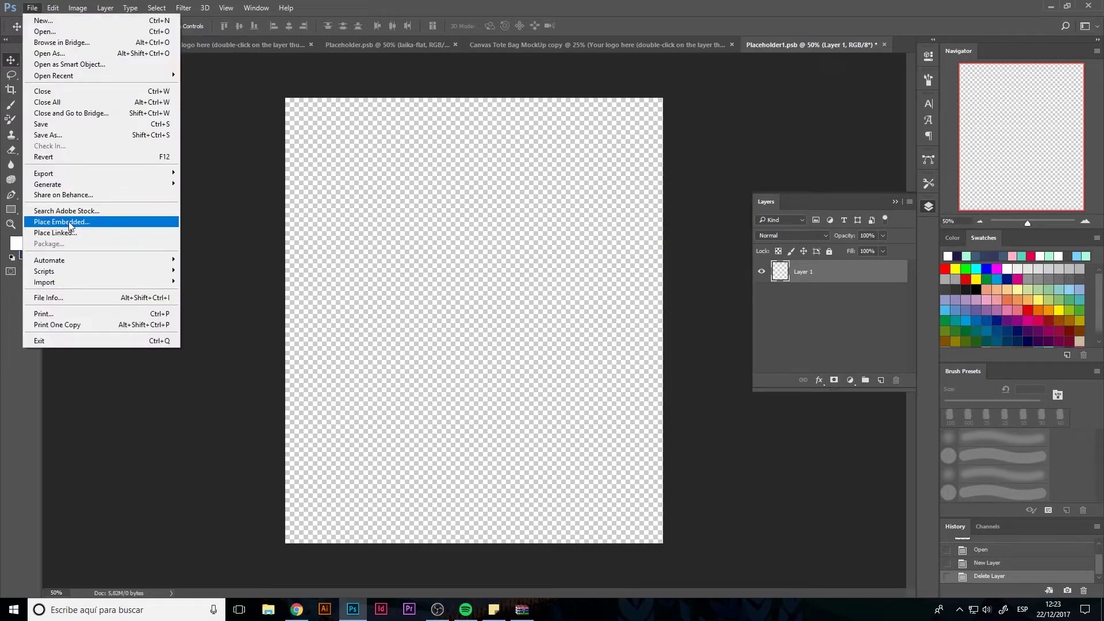
left_click(69, 221)
double_click(315, 290)
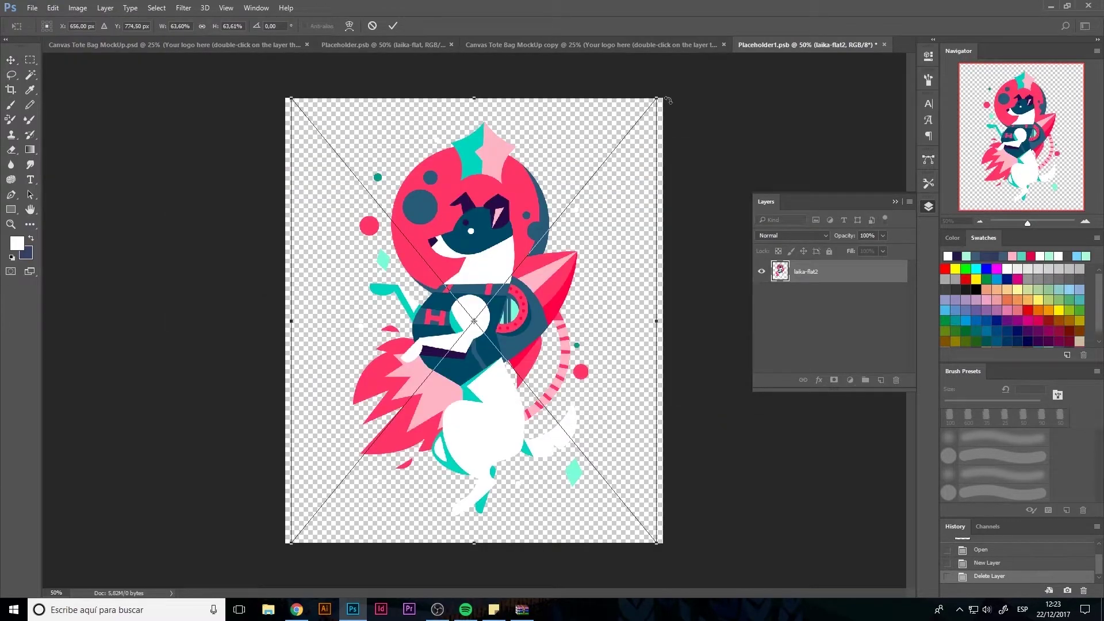
left_click_drag(663, 98, 626, 137)
left_click_drag(501, 293, 504, 307)
key("Return")
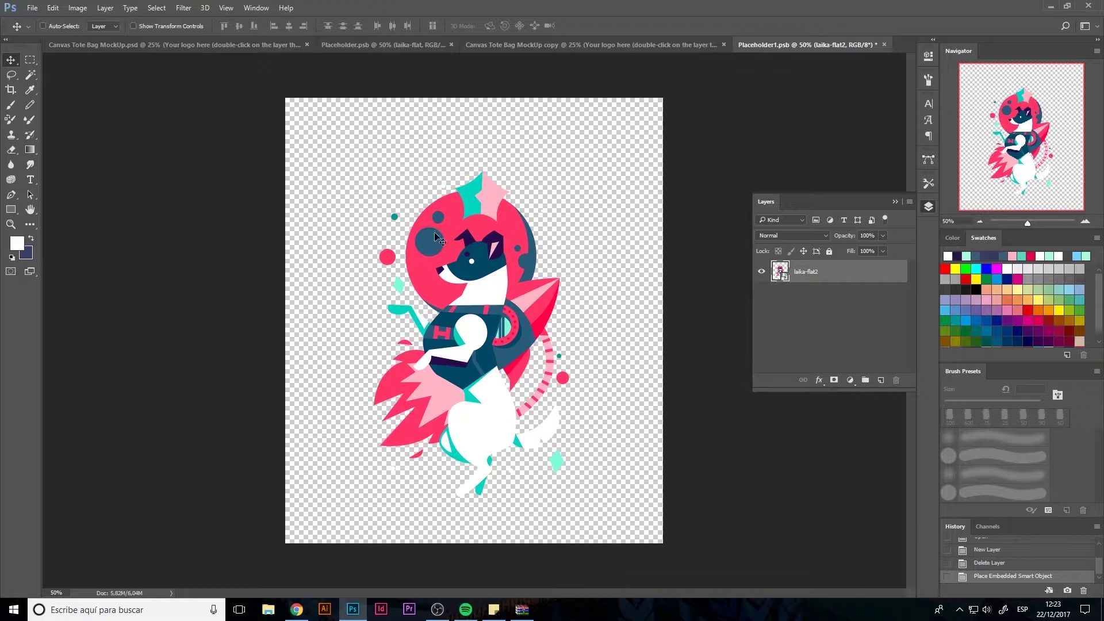
Step: Save the laika-flat2 placeholder and return to the duplicated tote bag mockup
key("ctrl+s")
left_click(604, 210)
left_click(32, 7)
left_click(370, 152)
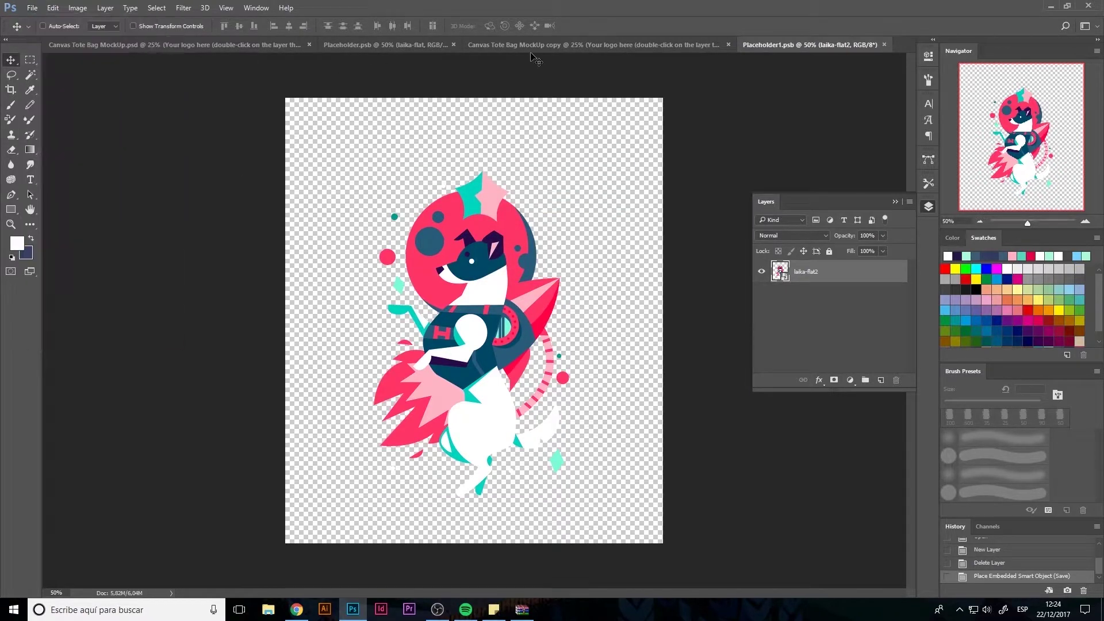
left_click(531, 46)
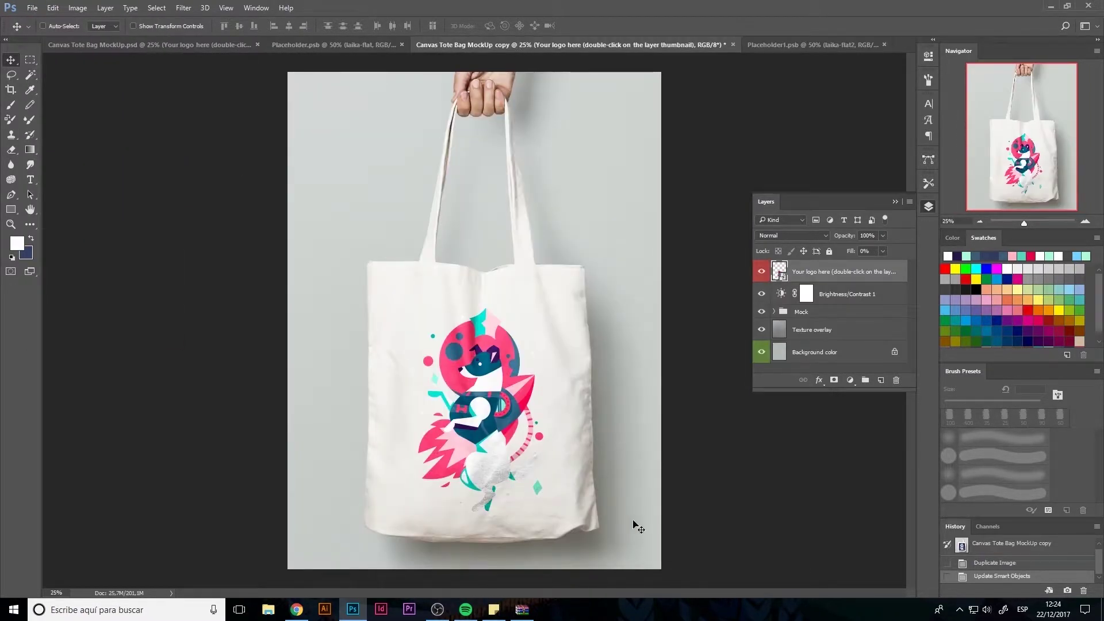
Step: Try to darken the Tote Bag layer in the Mock group using Hue/Saturation with saturation -100 and lightness -77
left_click(773, 311)
scroll(773, 322, "down", 3)
left_click(761, 329)
left_click(761, 330)
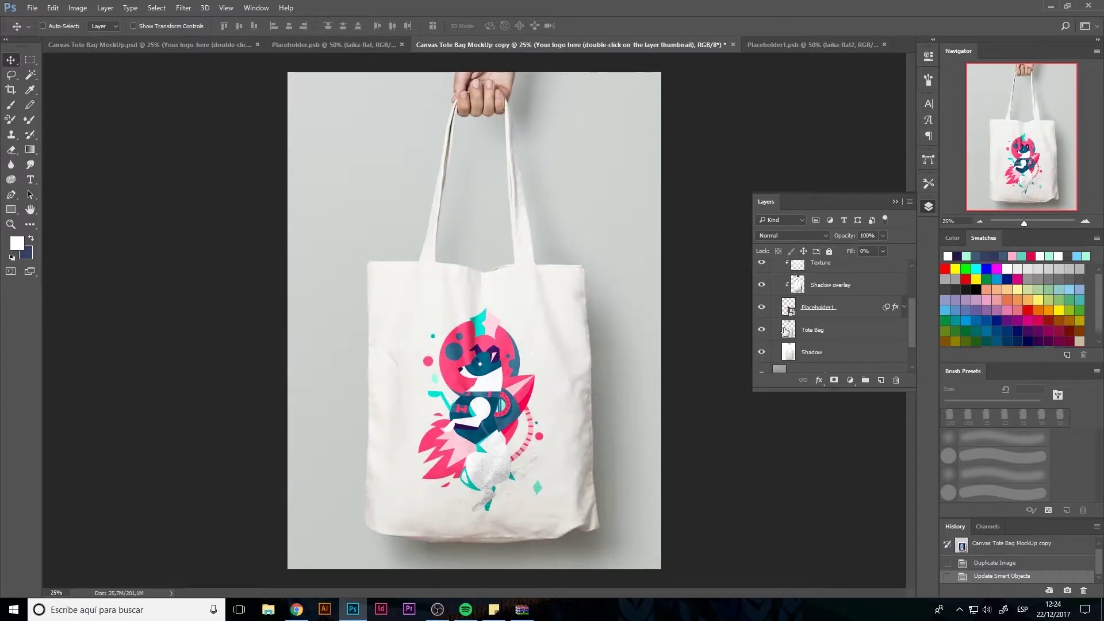
left_click(785, 331)
key("ctrl+u")
left_click_drag(740, 261, 684, 261)
left_click_drag(740, 287, 698, 303)
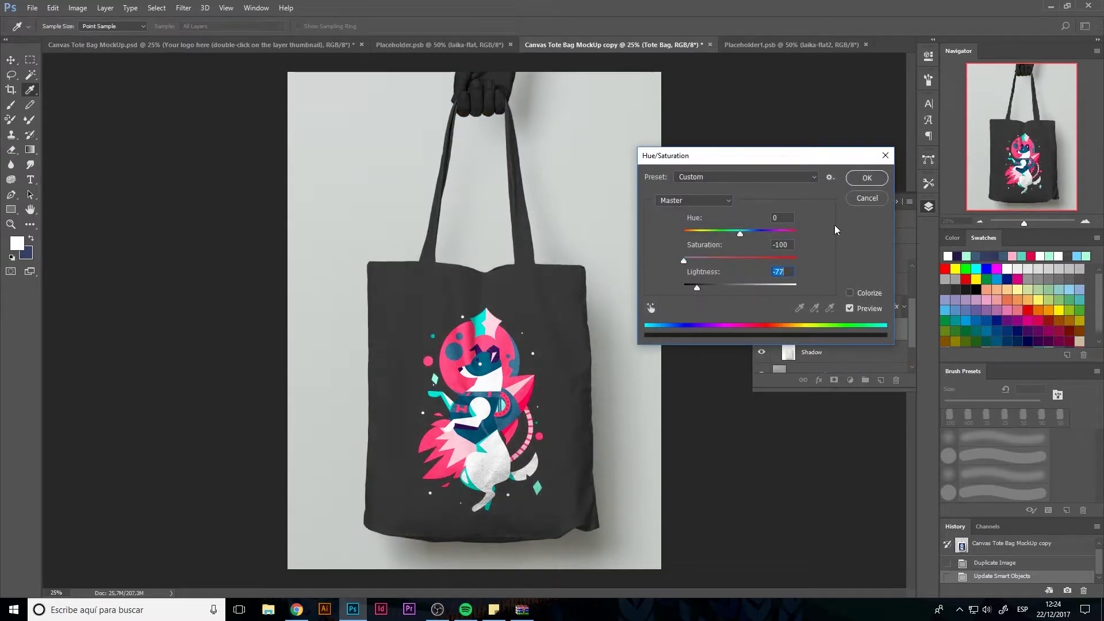
left_click(865, 198)
Step: Close the duplicated tote bag mockup without saving, along with its placeholder document
left_click(709, 44)
left_click(491, 229)
left_click(665, 44)
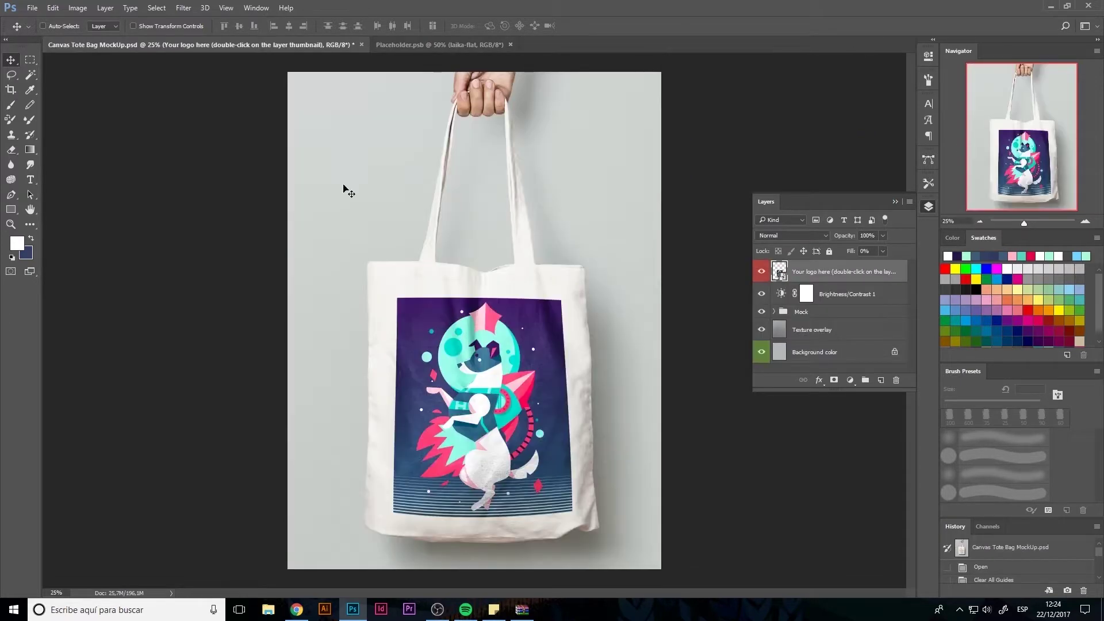
Step: Set up a Save for Web export of the tote bag mockup as a maximum-quality JPEG 2000 px wide
left_click(33, 8)
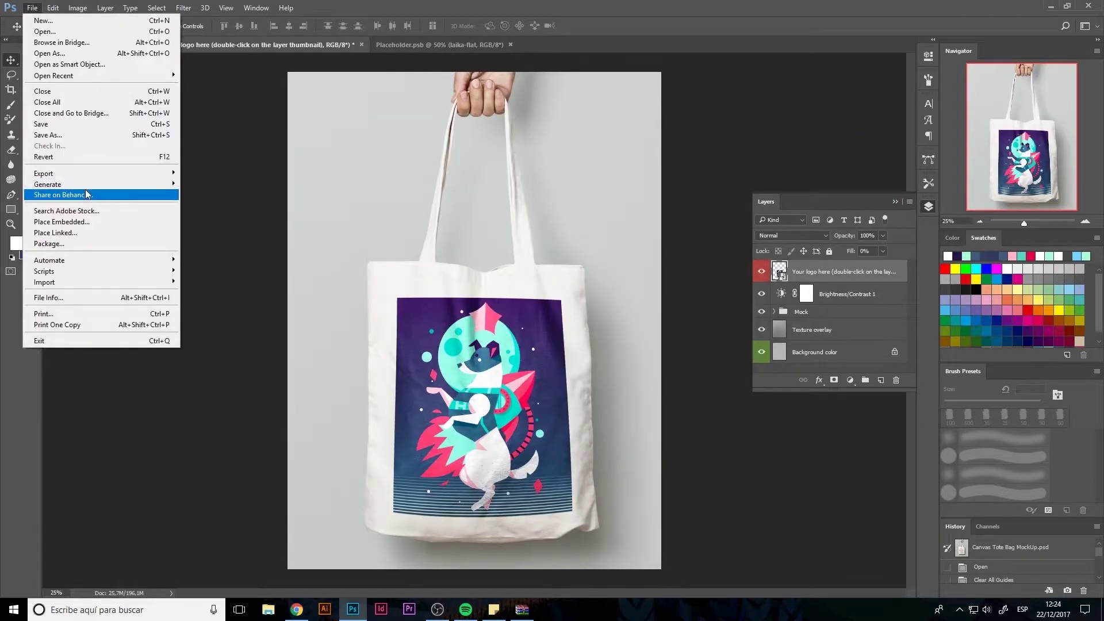
mouse_move(115, 173)
left_click(230, 216)
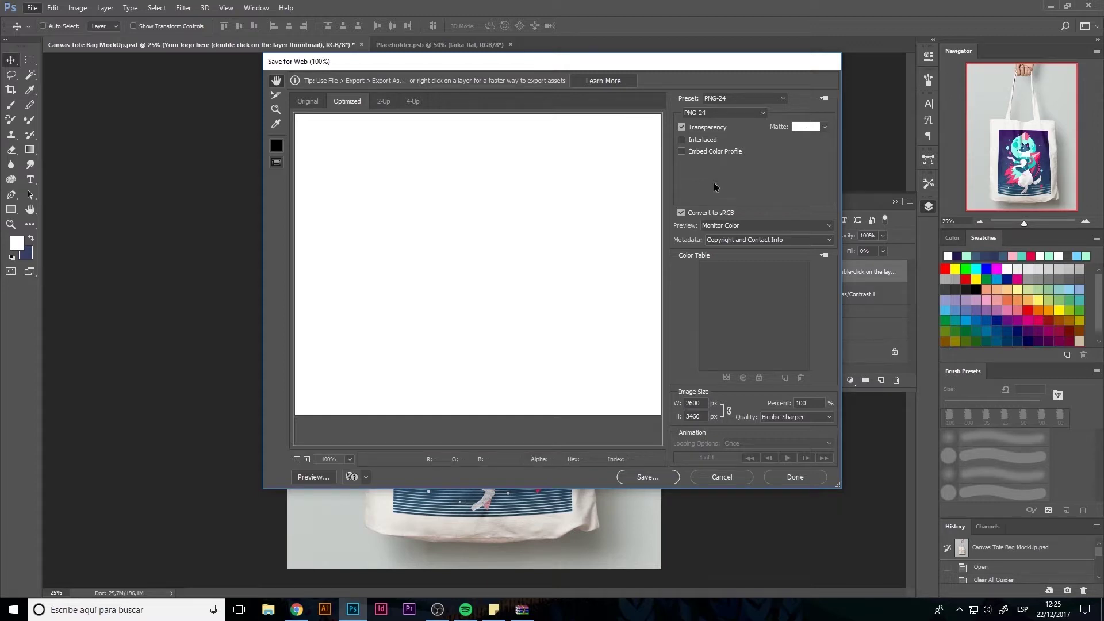
double_click(694, 403)
type("200")
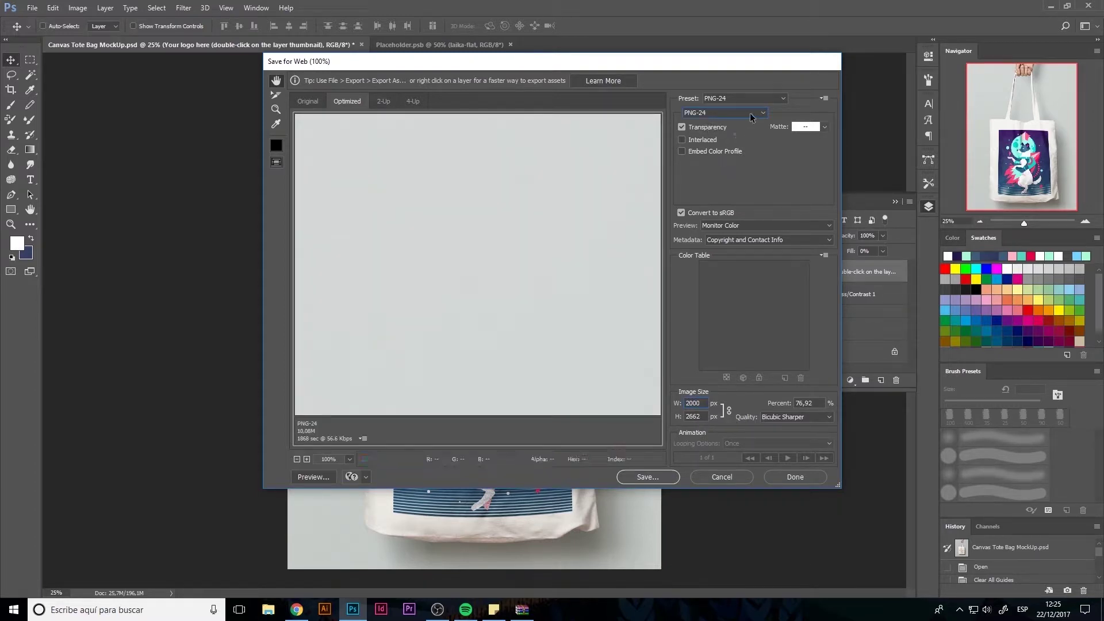
Step: Save the exported image as Canvas-Tote-Bag-MockUp.jpg in the laika flat folder
left_click(648, 477)
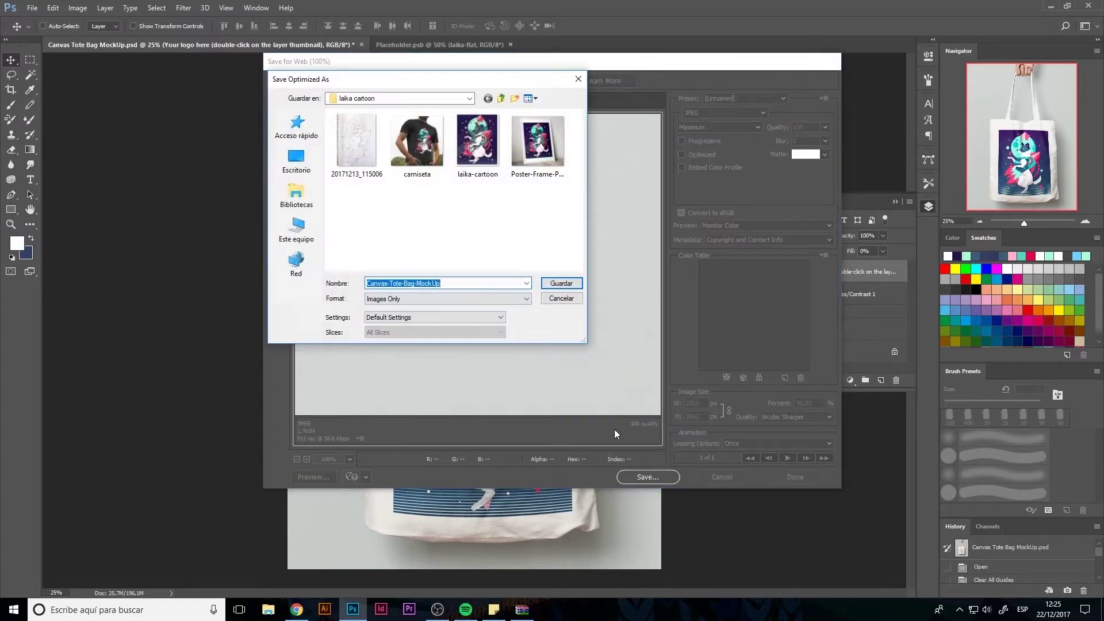
left_click(412, 98)
left_click(402, 209)
double_click(477, 150)
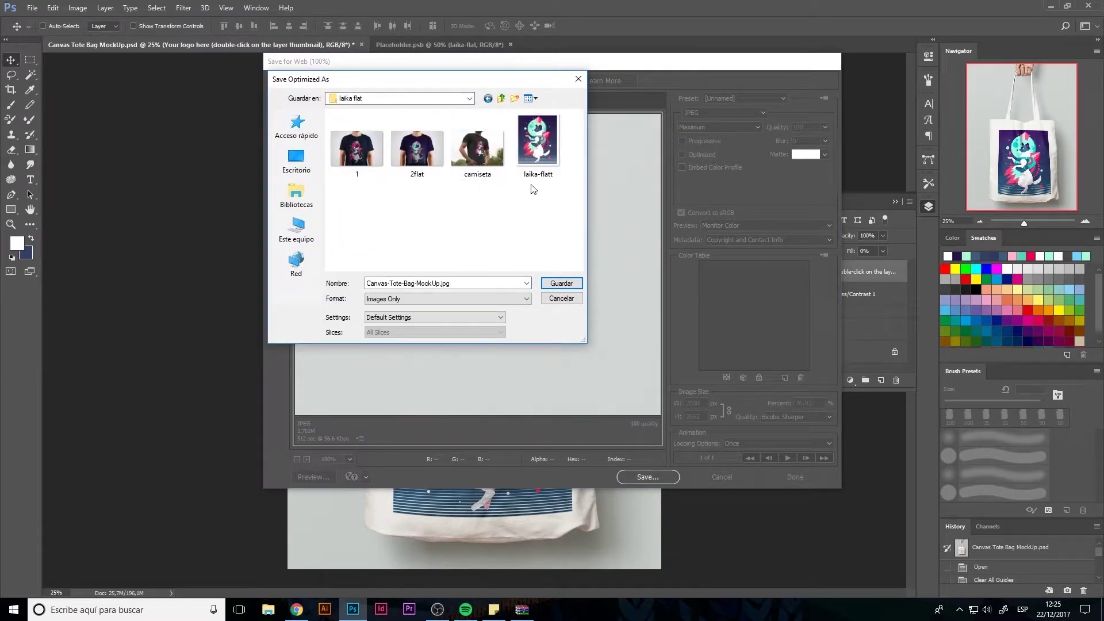
left_click(555, 282)
left_click(581, 249)
Step: Close the original tote bag mockup without saving its changes, and close its placeholder document
left_click(361, 45)
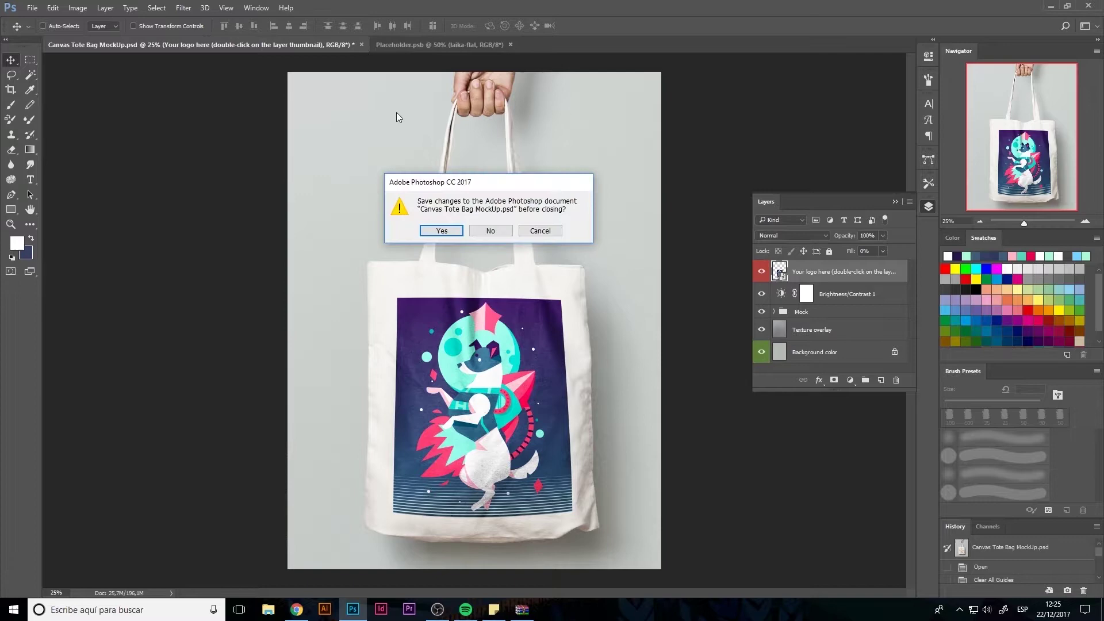
left_click(490, 229)
left_click(182, 44)
Step: Open the 1. T-Shirt Mockup PSD from the LAIKA MOCKUP folder
left_click(31, 8)
left_click(38, 31)
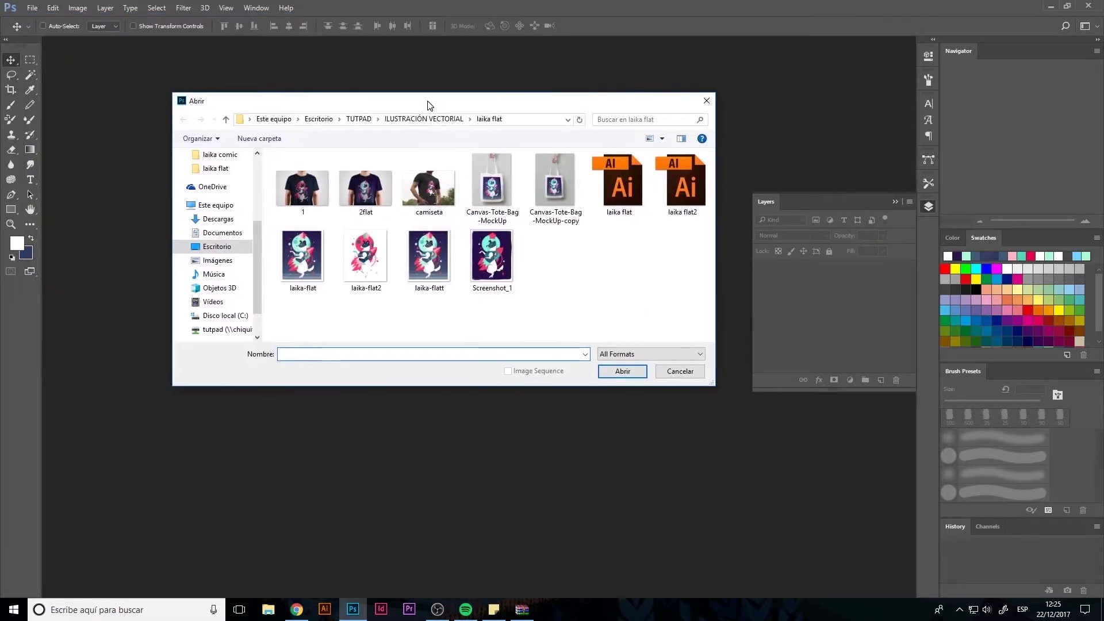
left_click(413, 126)
double_click(481, 193)
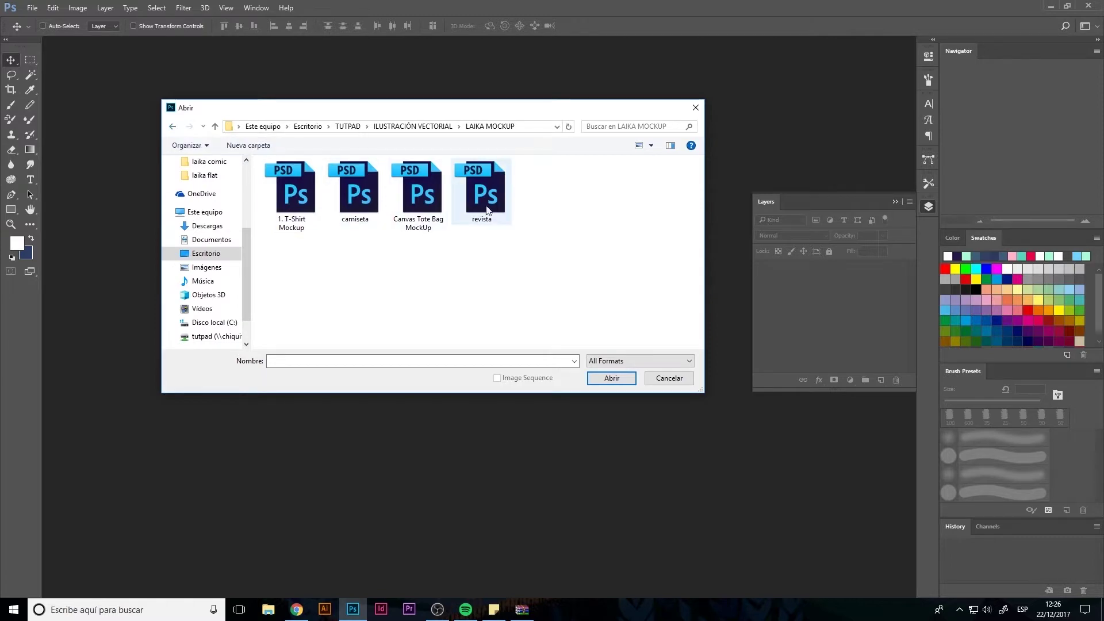
double_click(292, 186)
left_click(613, 292)
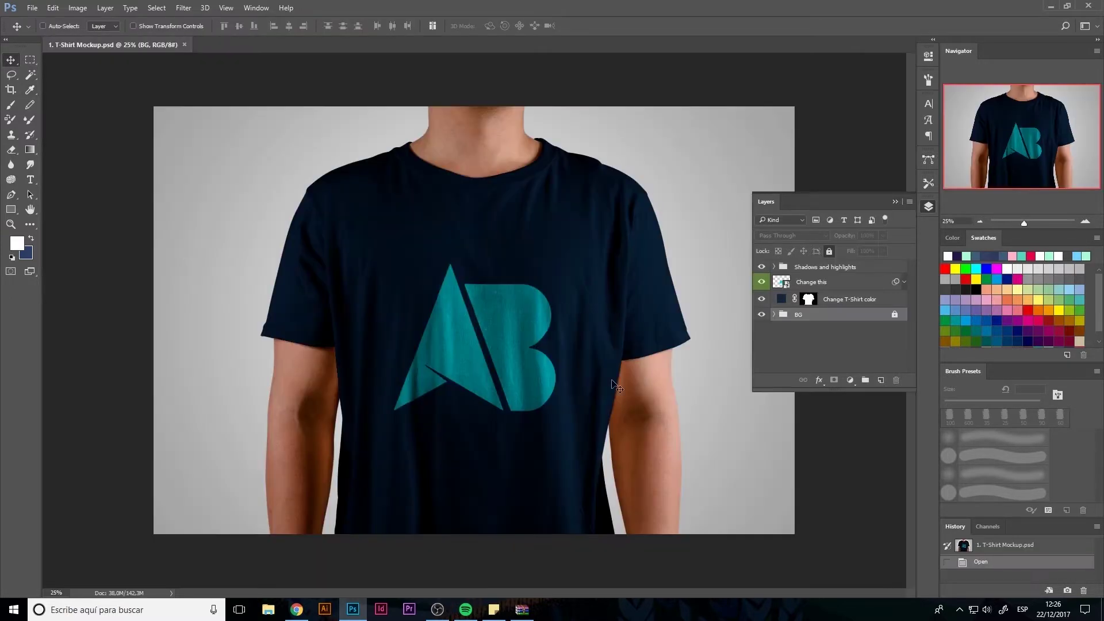
Step: Empty the T-shirt's "Change this" smart object by deleting its logo and Color Fill 1 layers, leaving a new blank layer
double_click(789, 294)
left_click(613, 292)
left_click(895, 379)
left_click(880, 379)
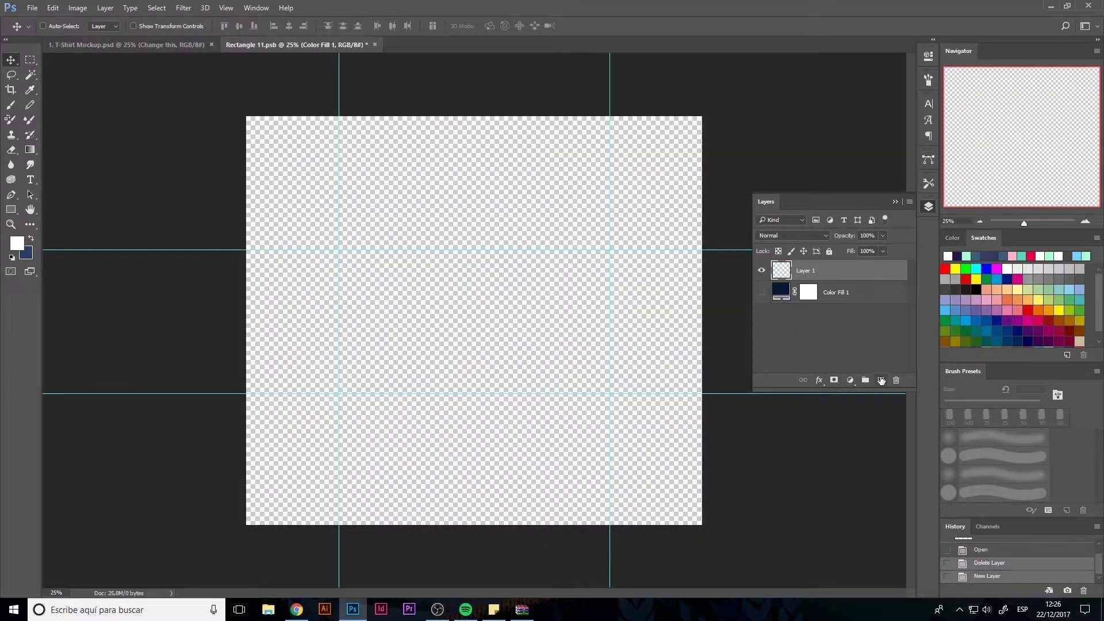
left_click(835, 292)
left_click(895, 380)
left_click(225, 7)
left_click(247, 259)
Step: Place laika-comic-PNG from the laika comic folder into the smart object and save it to update the T-shirt mockup
left_click(32, 7)
left_click(66, 222)
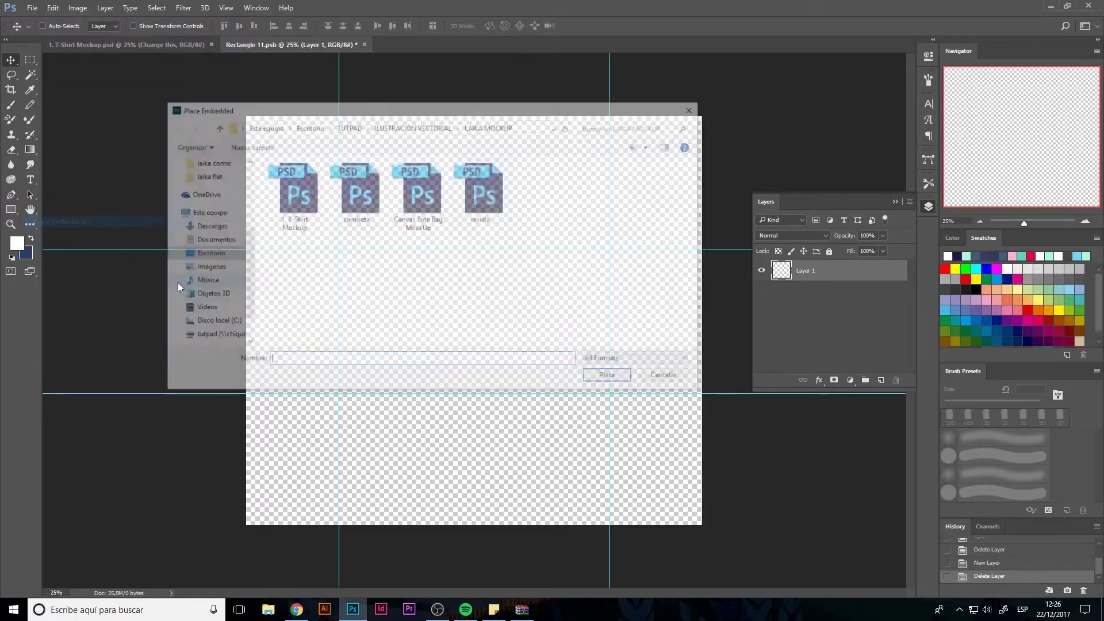
left_click(413, 126)
double_click(355, 196)
double_click(423, 197)
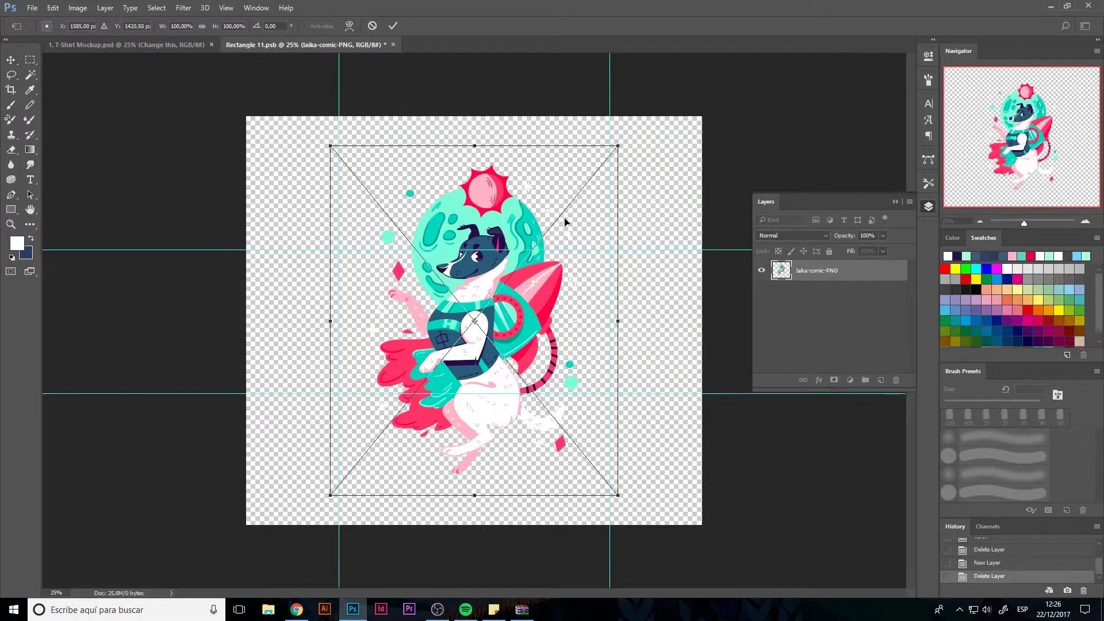
key("Return")
key("ctrl+s")
left_click(485, 231)
left_click(183, 47)
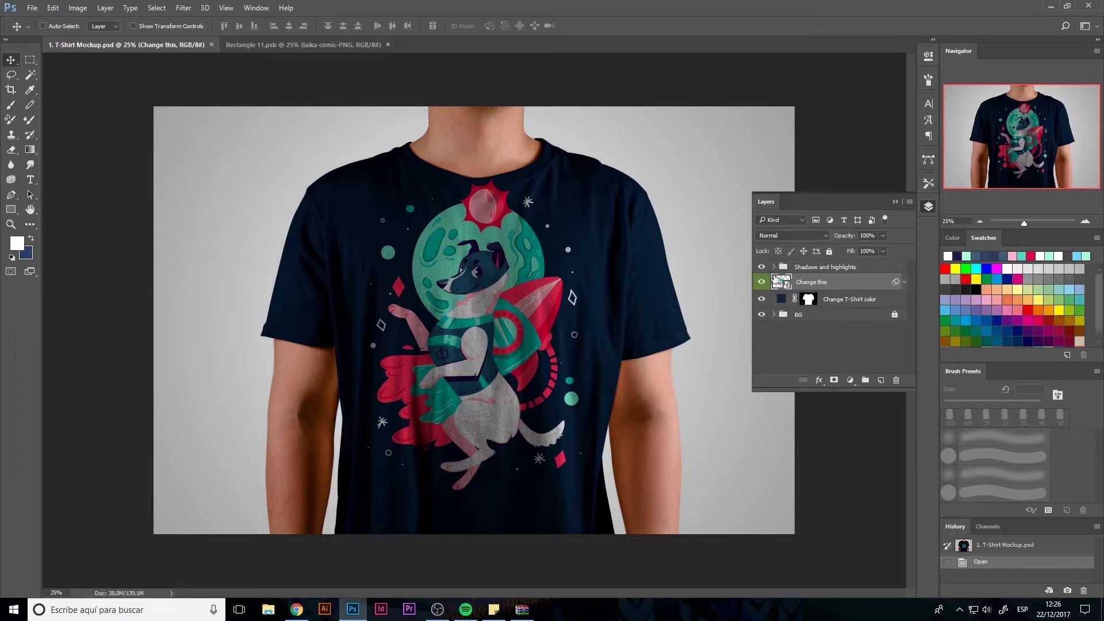
Step: Lighten the T-shirt's shadows by setting the Levels 1 adjustment's black input to 65 and midtones to 1.68, and lowering its white input
left_click(762, 267)
double_click(782, 268)
double_click(798, 284)
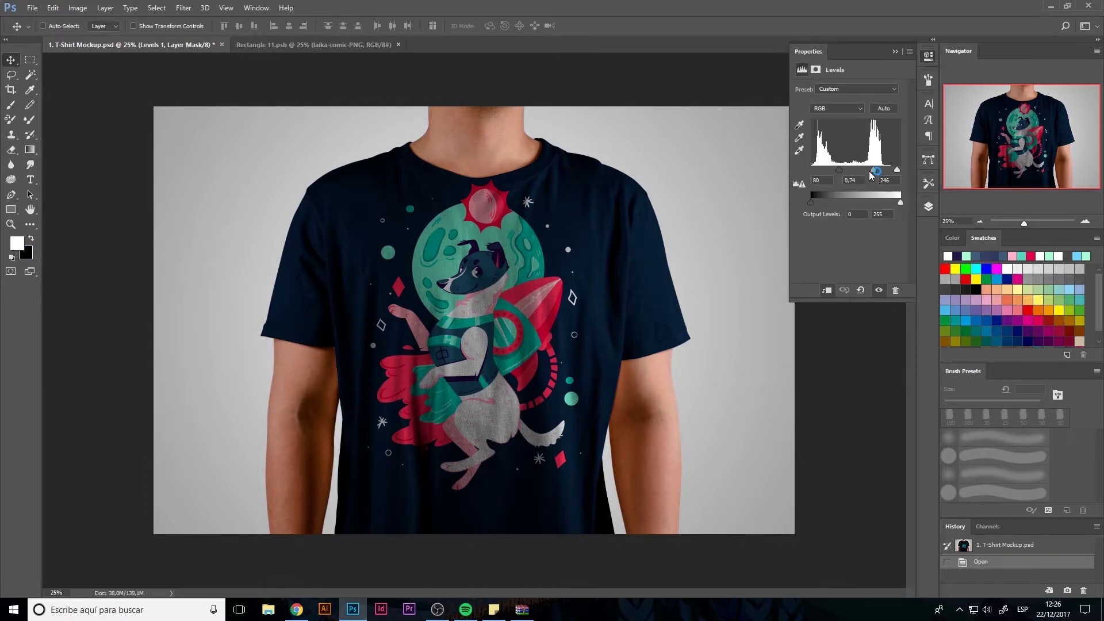
left_click_drag(872, 171, 835, 171)
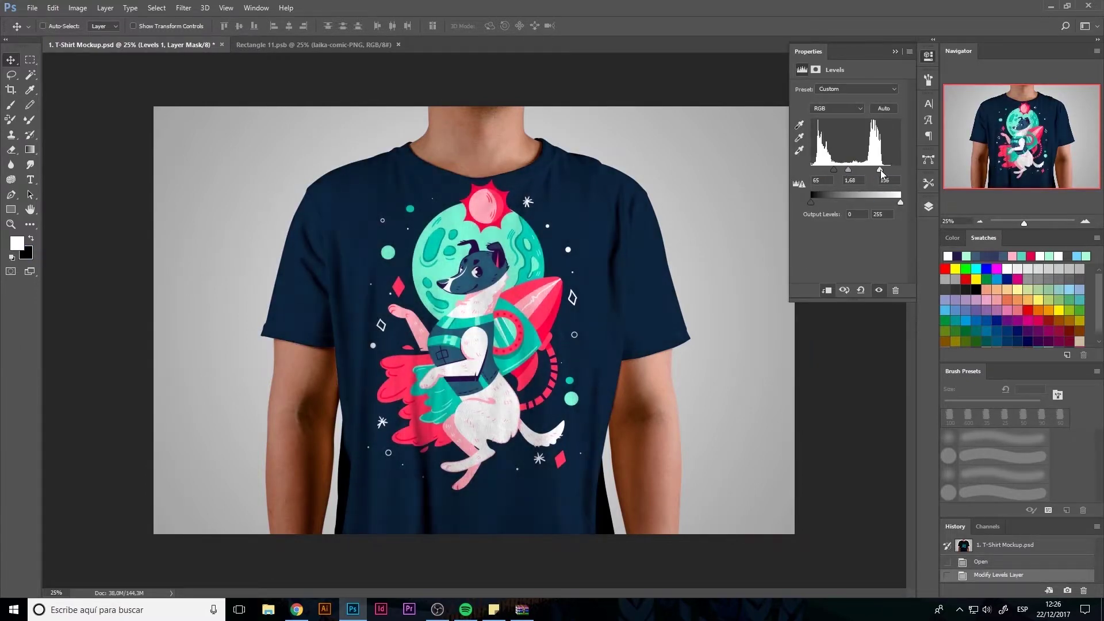
left_click(928, 206)
Step: Strengthen the T-shirt's highlights by setting the Levels 2 input levels to 208, 0.30 and 245, and collapse the Shadows and highlights group
left_click(780, 267)
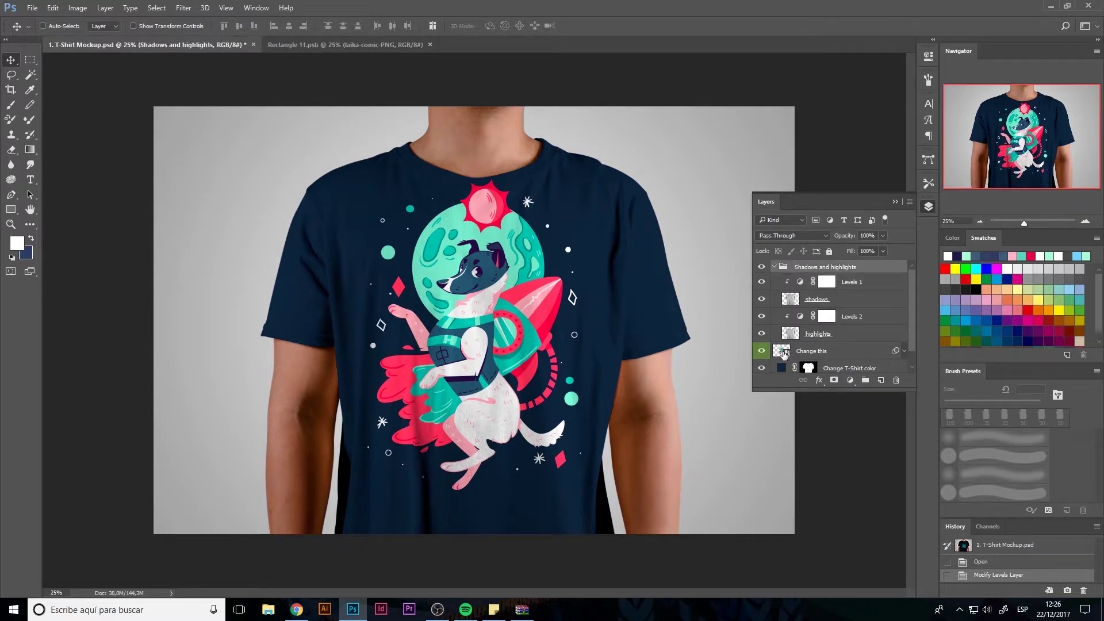
double_click(793, 336)
left_click(719, 156)
double_click(799, 317)
left_click_drag(891, 171, 884, 171)
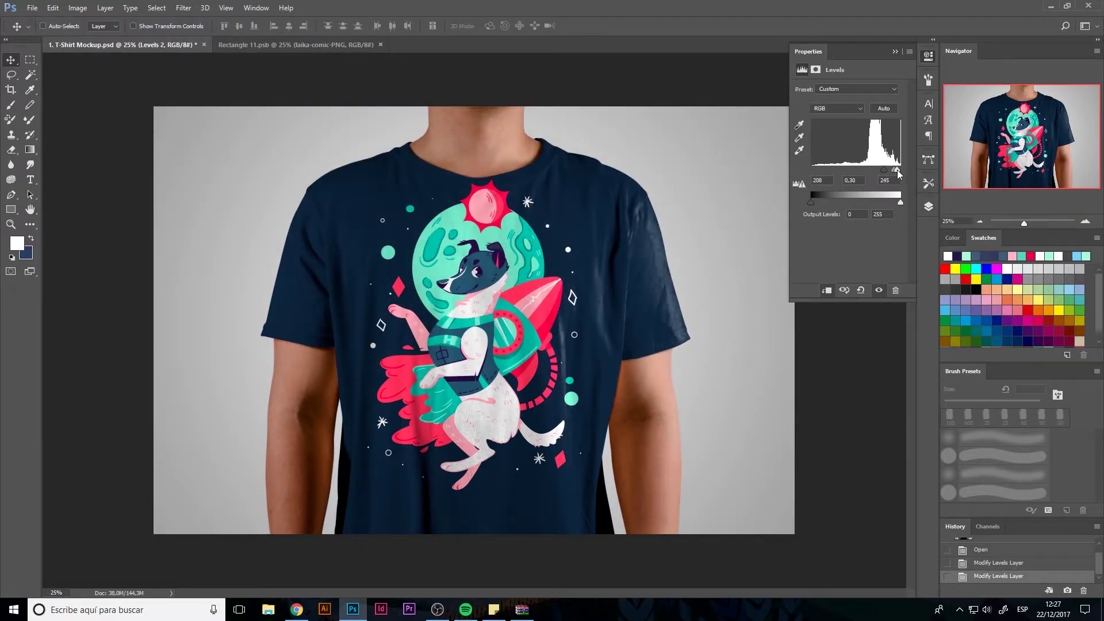
left_click(928, 206)
left_click(781, 266)
left_click(781, 266)
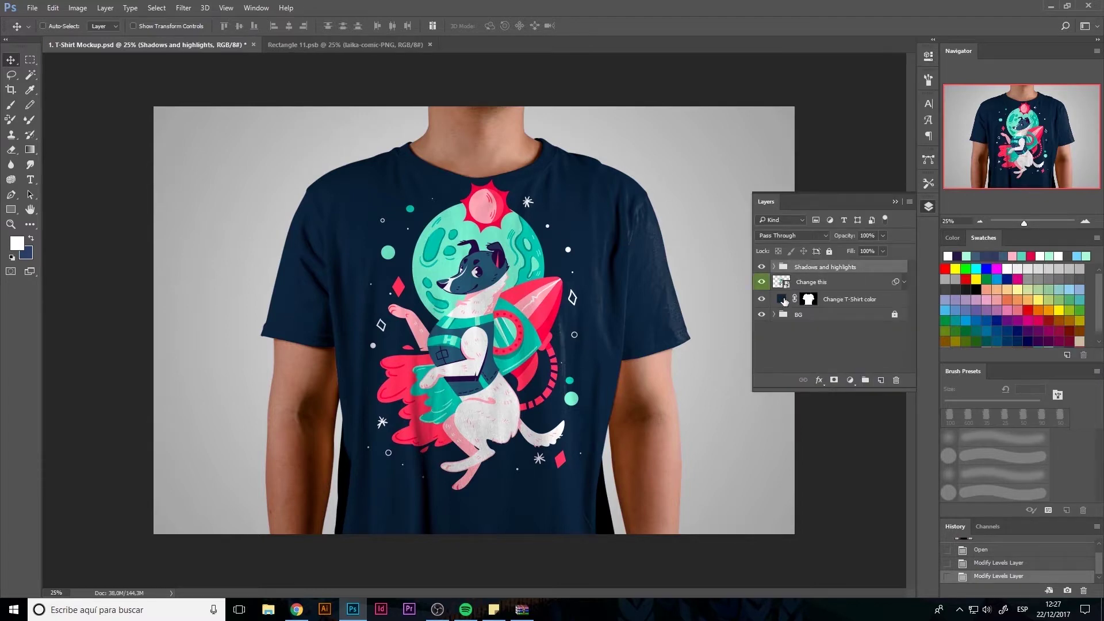
Step: Scale down the laika-comic-PNG artwork and move it lower in the "Change this" smart object, and save it to update the T-shirt mockup
double_click(781, 284)
key("ctrl+t")
left_click_drag(495, 298, 495, 319)
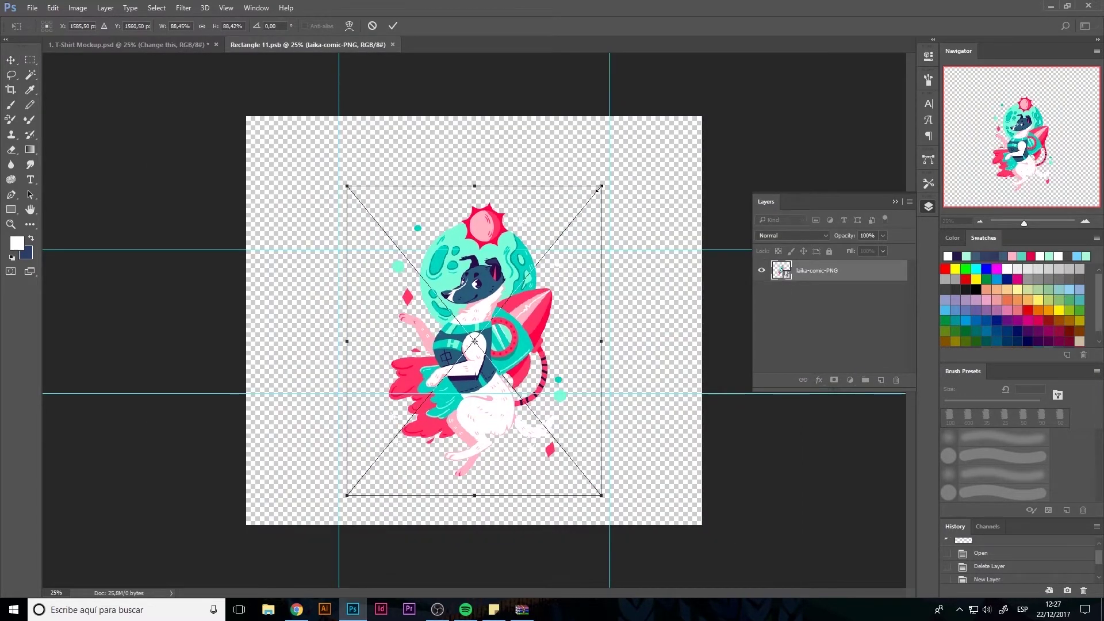
key("Return")
key("ctrl+s")
left_click(485, 228)
left_click(148, 44)
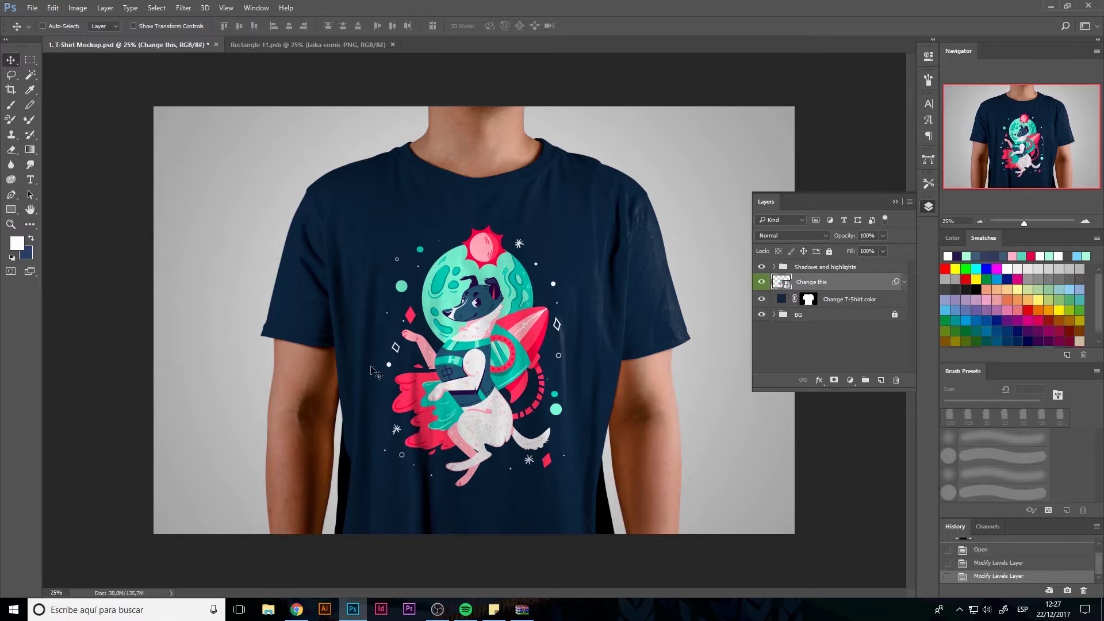
Step: Export the T-shirt mockup for web as a Maximum-quality JPEG at quality 100 and 2000 px wide
key("h")
key("ctrl+0")
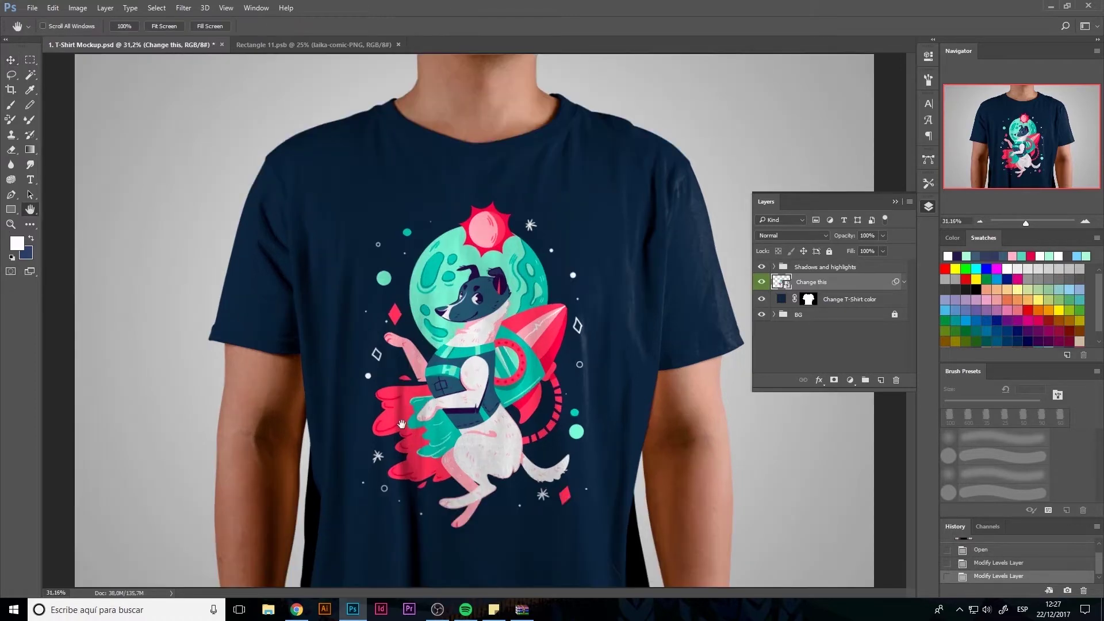
left_click(928, 207)
left_click(32, 7)
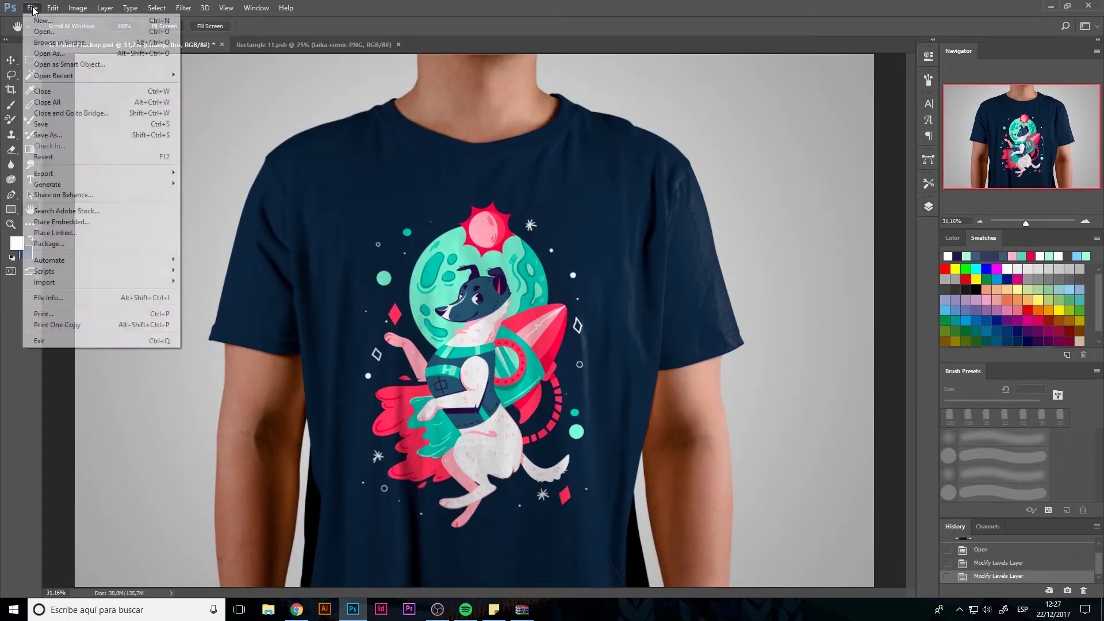
mouse_move(144, 172)
left_click(219, 218)
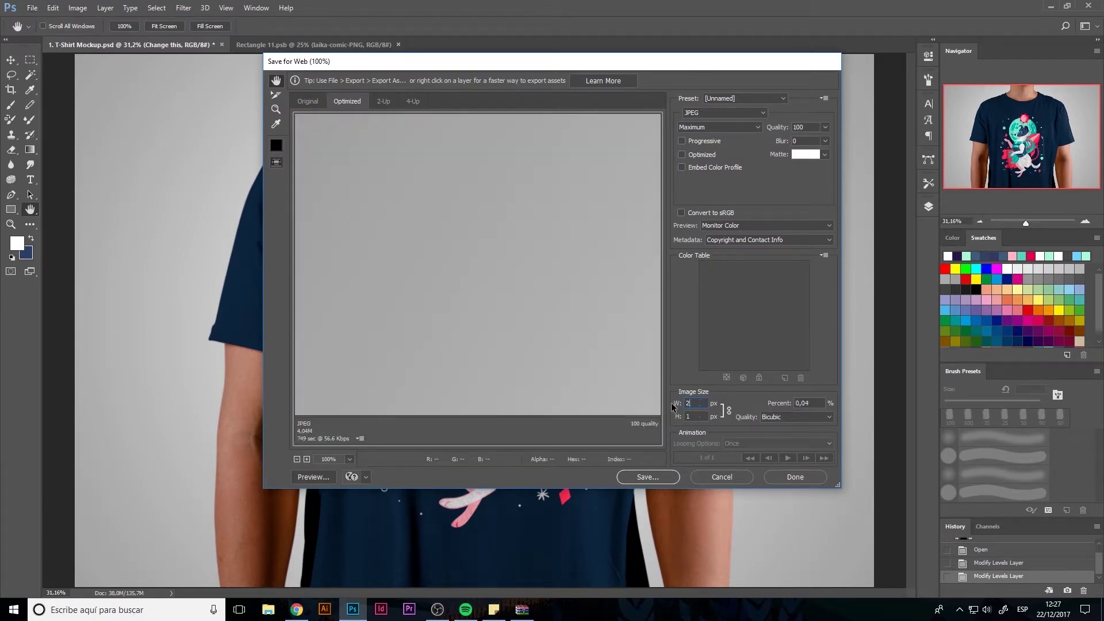
left_click(656, 477)
left_click(469, 98)
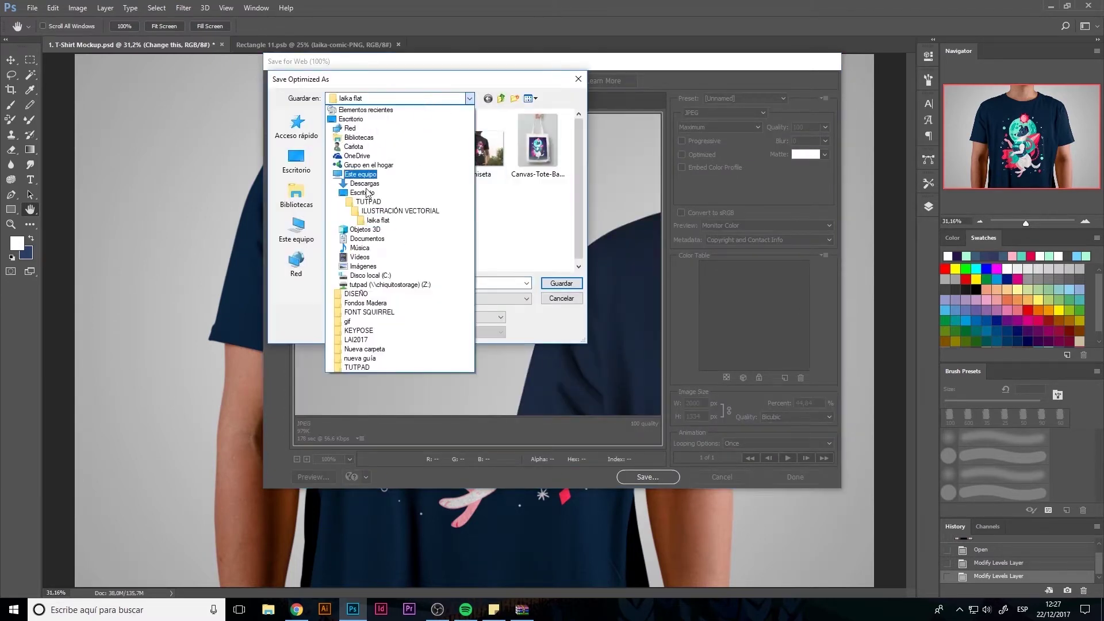
left_click(373, 185)
left_click(561, 282)
left_click(575, 249)
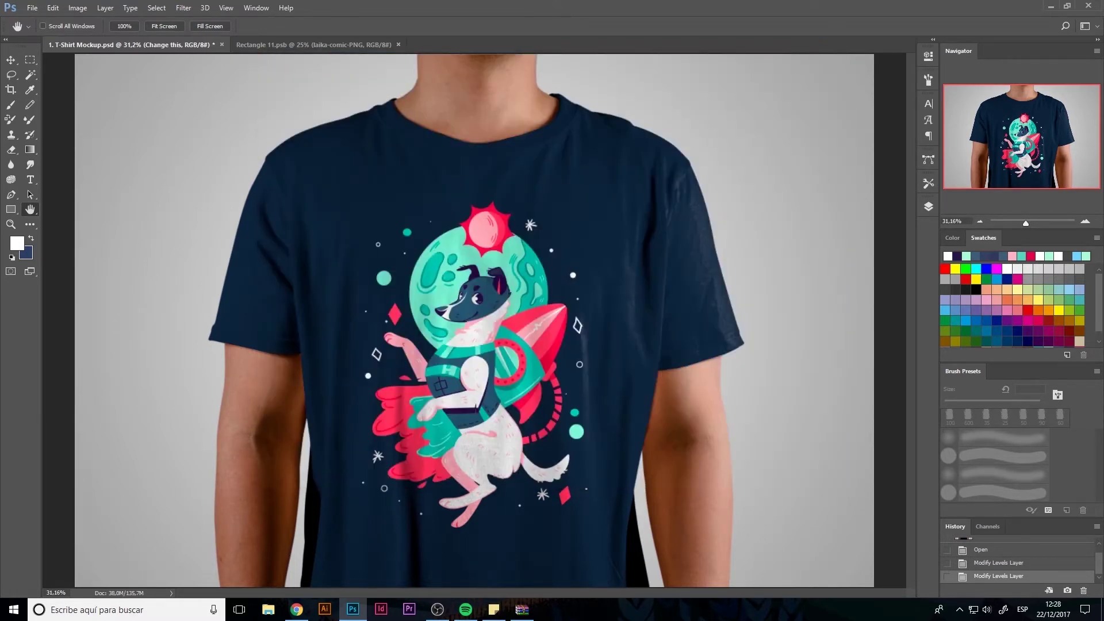
Step: Switch to File Explorer and open the finished revista.jpg magazine mockup in the photo viewer to examine it
left_click(268, 608)
left_click(294, 275)
double_click(700, 175)
left_click(799, 40)
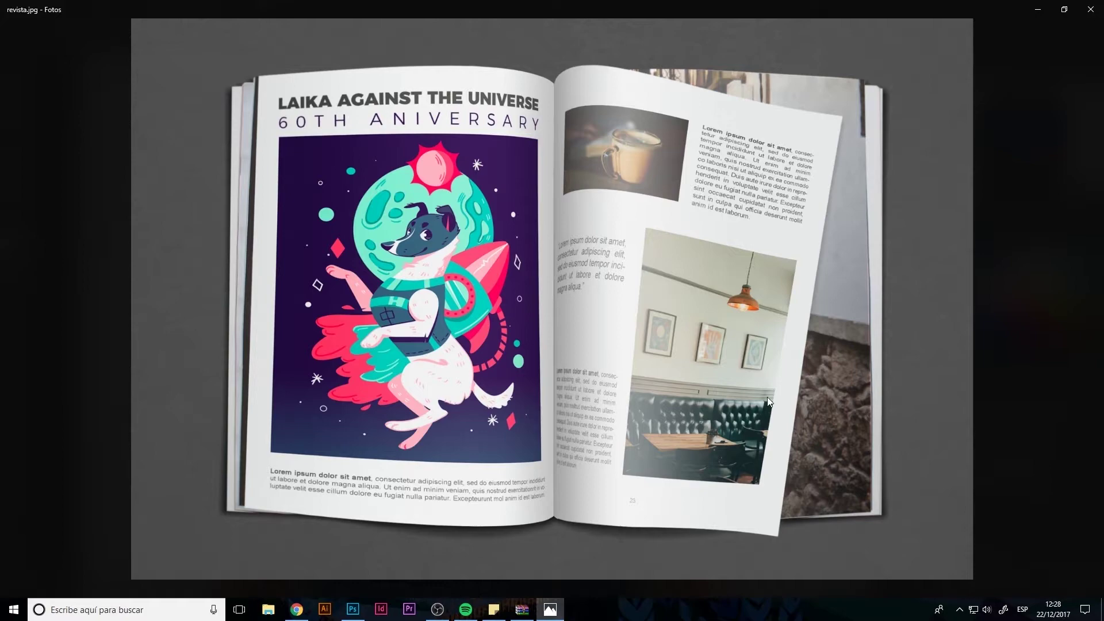
left_click(1090, 9)
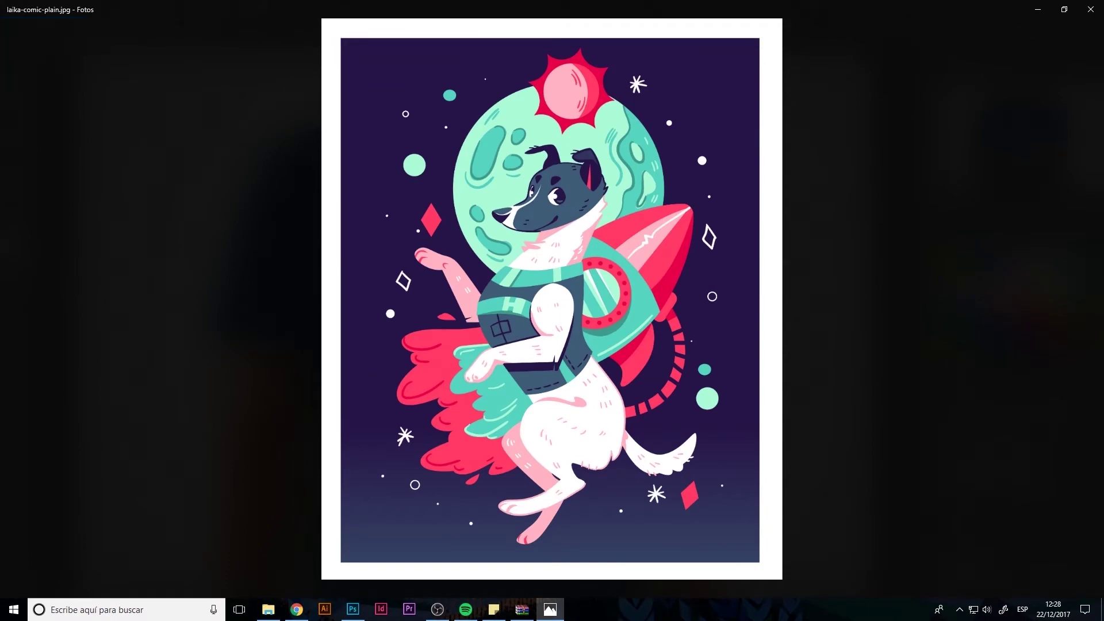
Step: Look through the finished Laika illustrations, including laika-comic-plain.jpg and laika-cartoon.jpg, and close the photo viewer
key("Right")
key("Right")
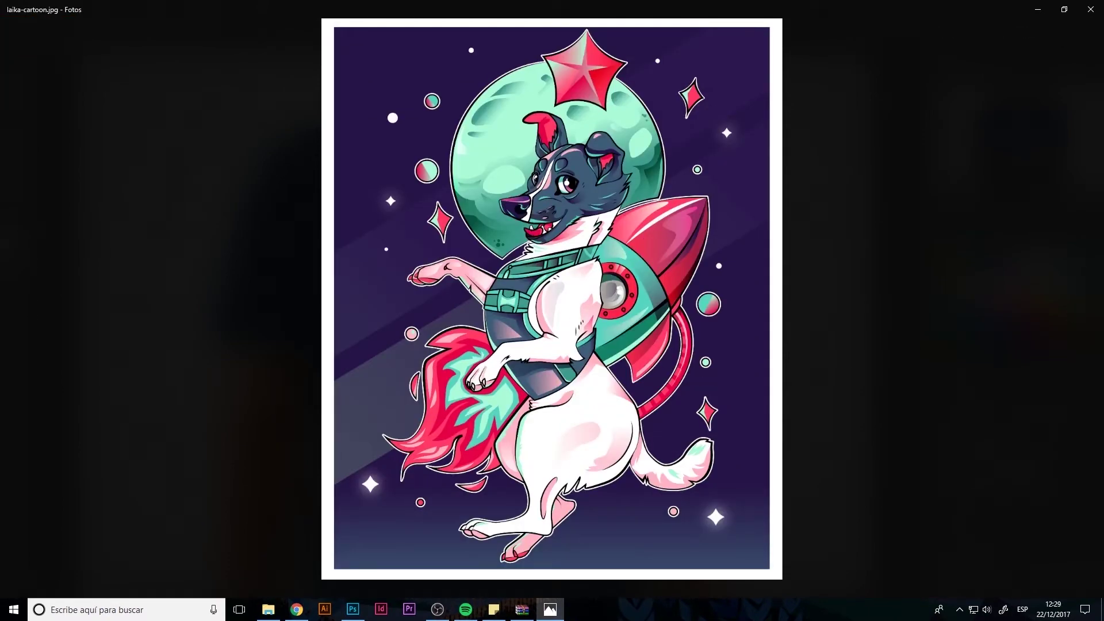
key("Right")
key("Right")
left_click(1087, 10)
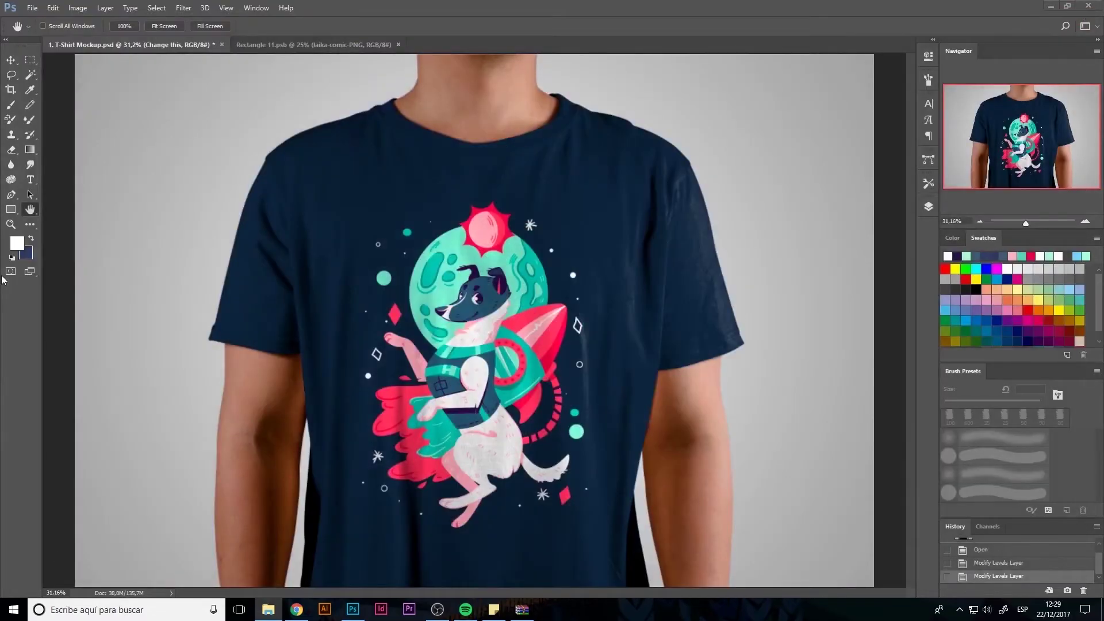
Step: Close the T-shirt mockup and its smart object document together without saving the changes
key("ctrl+alt+w")
key("n")
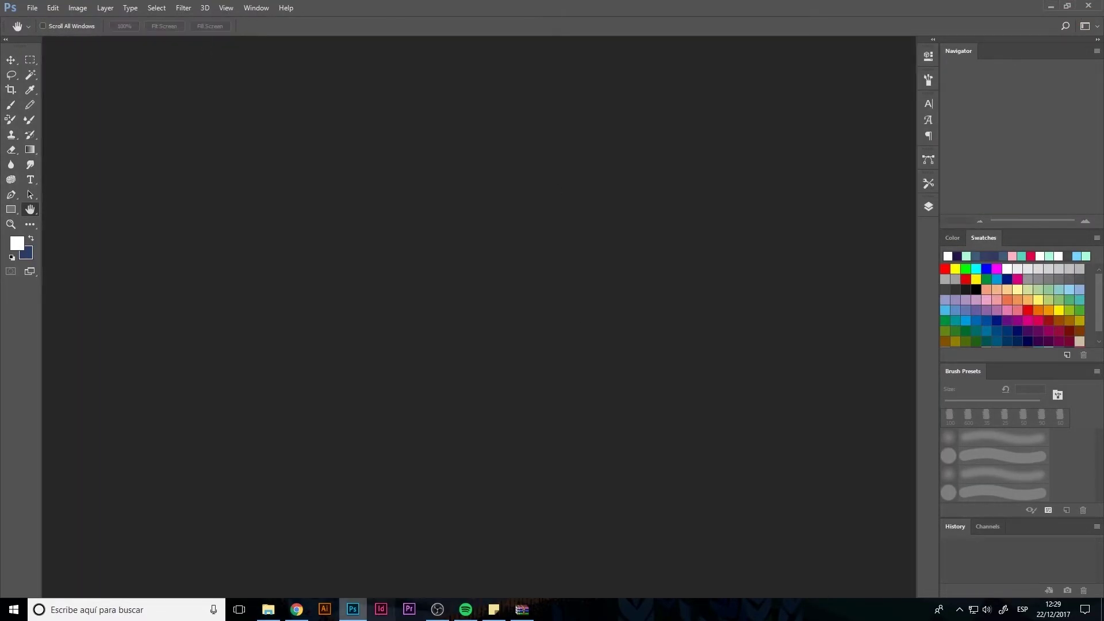